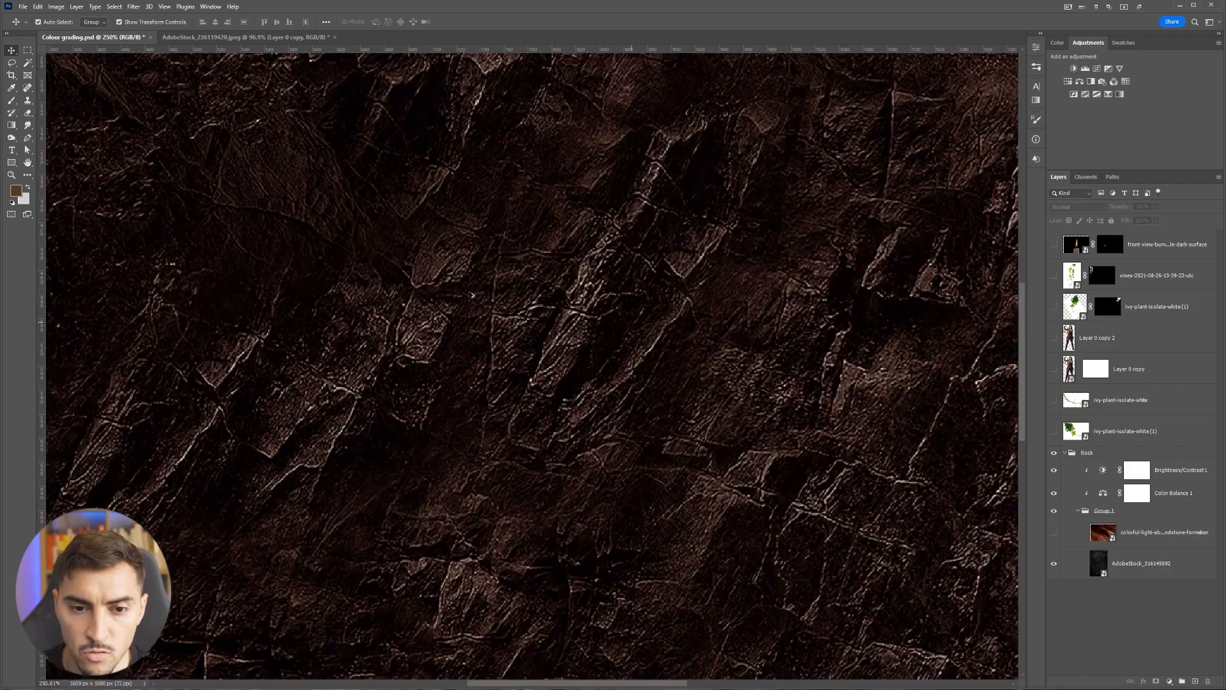
Show the sandstone layer in the Rock group, view it with the AdobeStock_316145092 texture hidden, and show both layers together
scroll(436, 317, up, 2)
click(1053, 534)
click(1055, 564)
scroll(751, 404, down, 3)
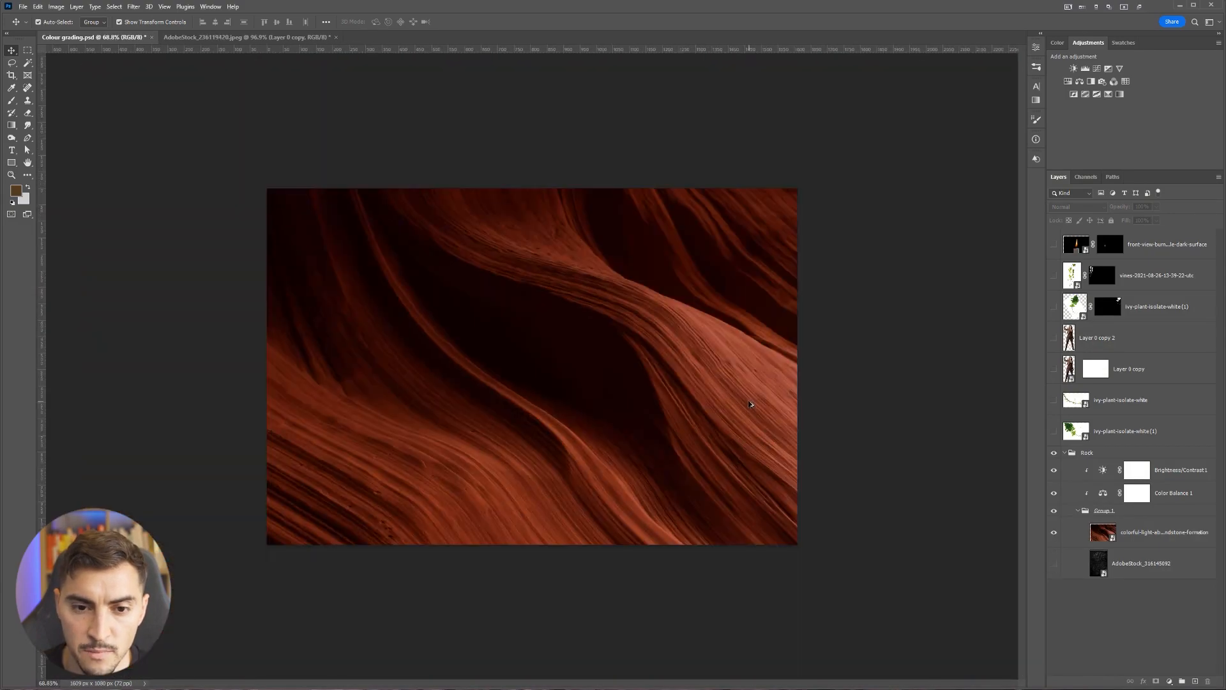
scroll(516, 318, up, 3)
scroll(516, 318, down, 3)
scroll(486, 391, up, 2)
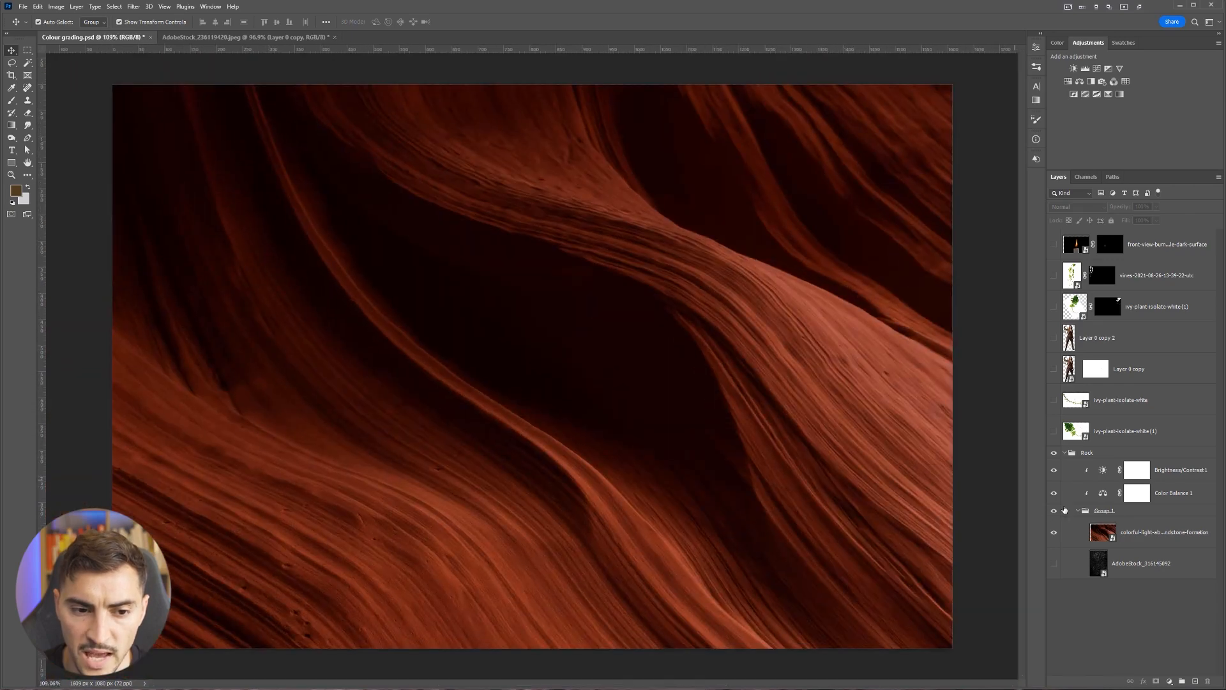
click(1055, 562)
scroll(772, 304, down, 2)
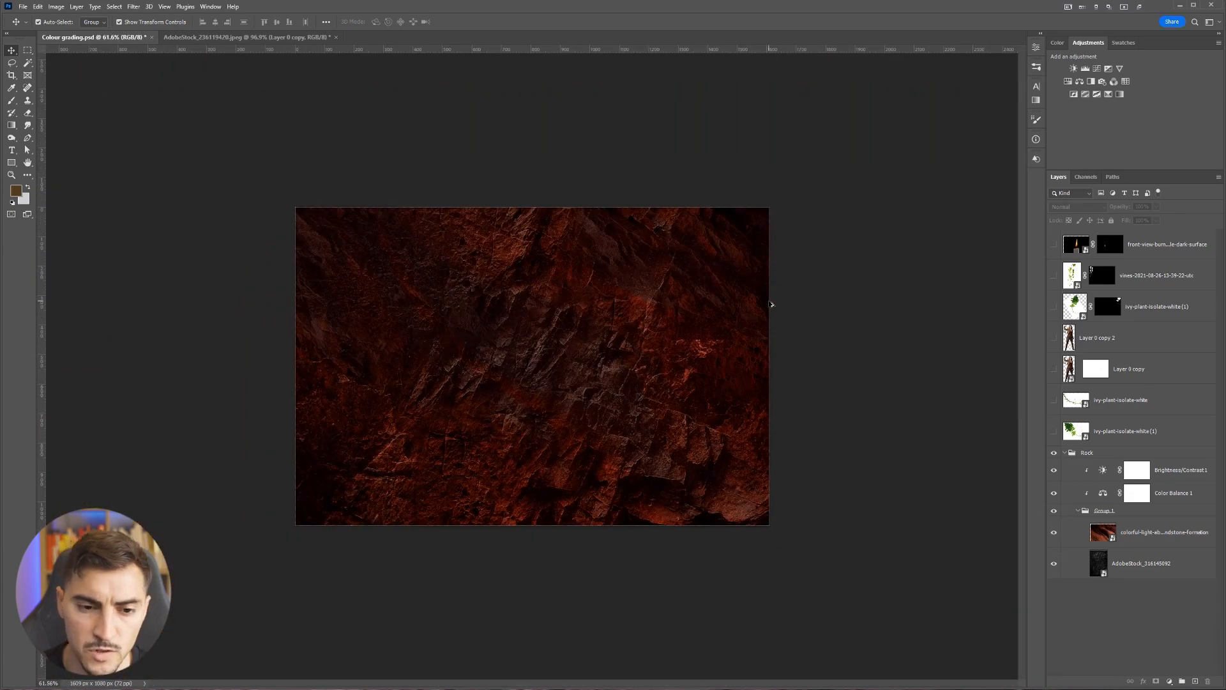
Select the sandstone layer and examine how its Color blend mode tints the rock texture beneath it
click(1150, 532)
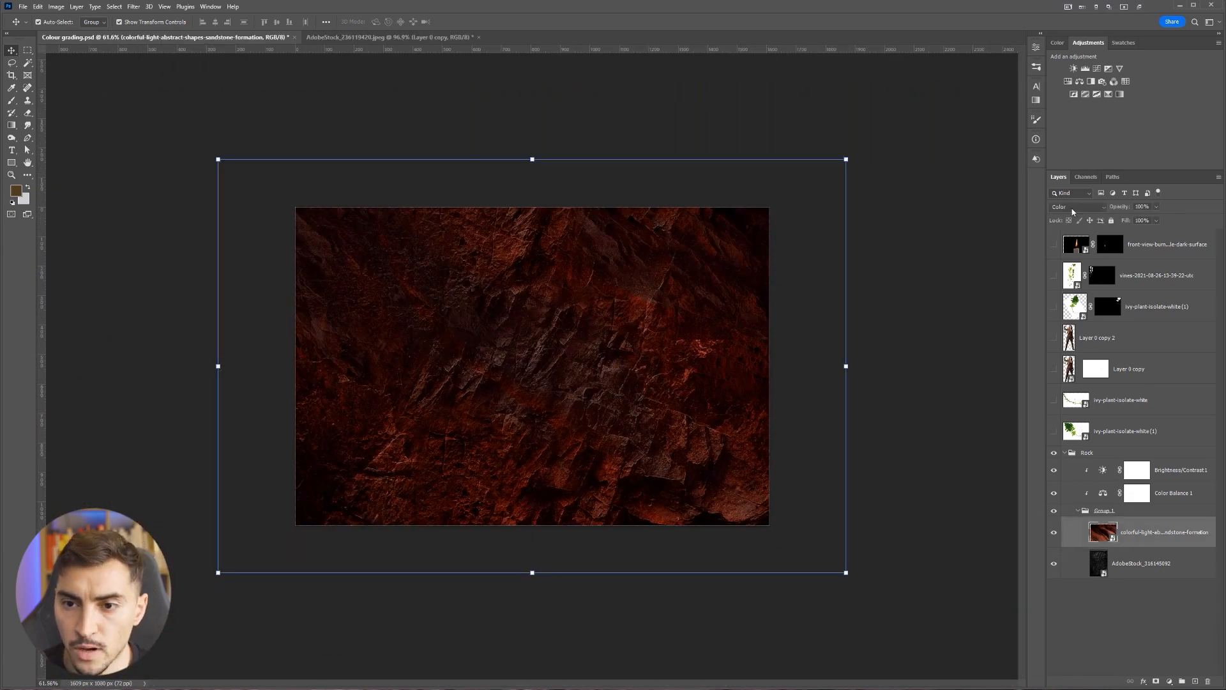
scroll(830, 420, up, 2)
scroll(830, 420, up, 2)
scroll(830, 415, down, 3)
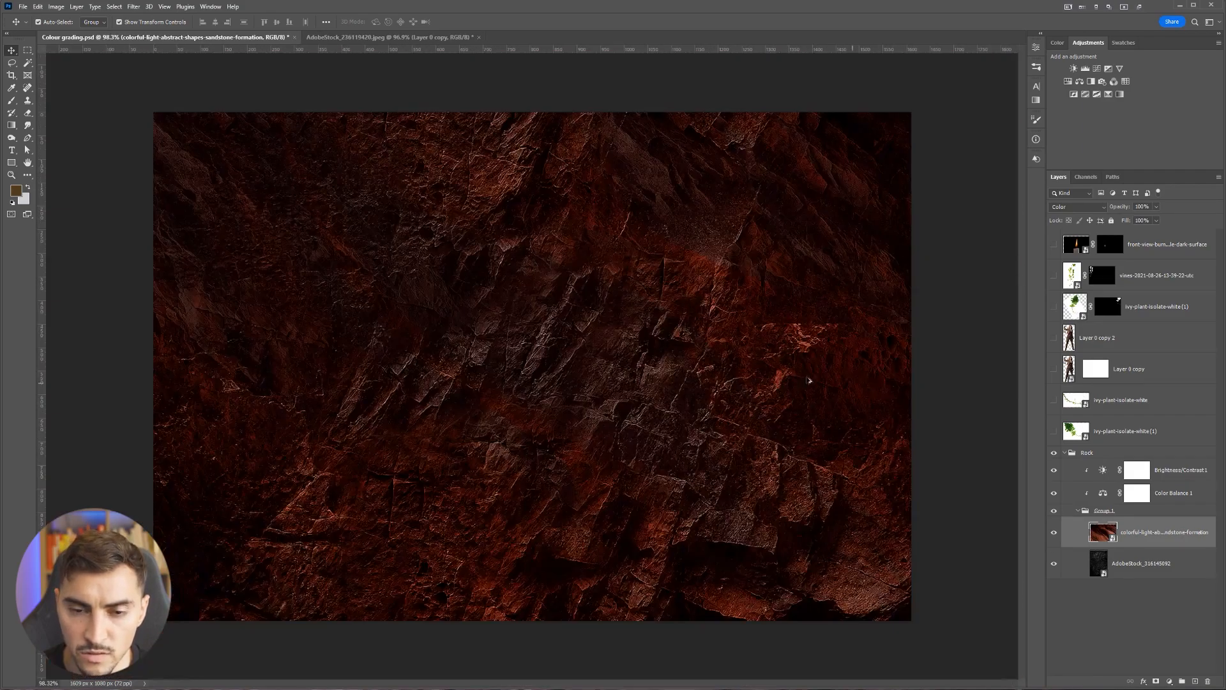
Collapse the Rock group and show the candle, both masked ivy layers and the Layer 0 copy 2 woman layer
click(1065, 453)
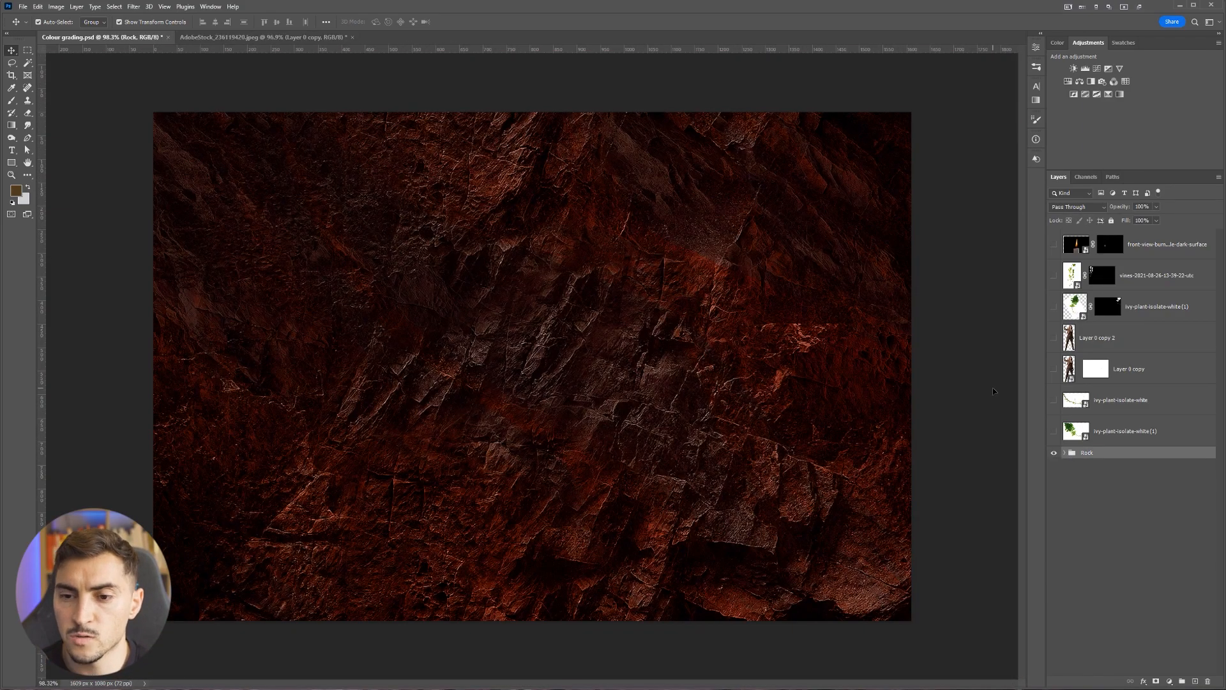
drag(1054, 244, 1054, 338)
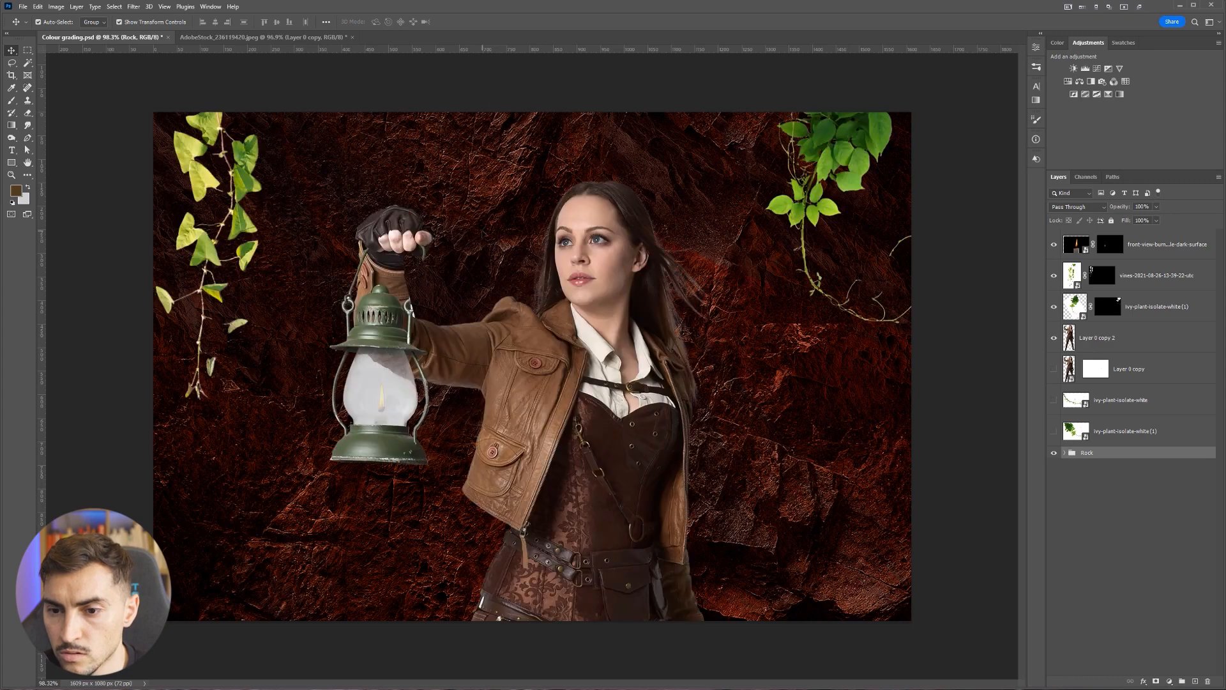
scroll(484, 234, down, 3)
scroll(703, 174, up, 3)
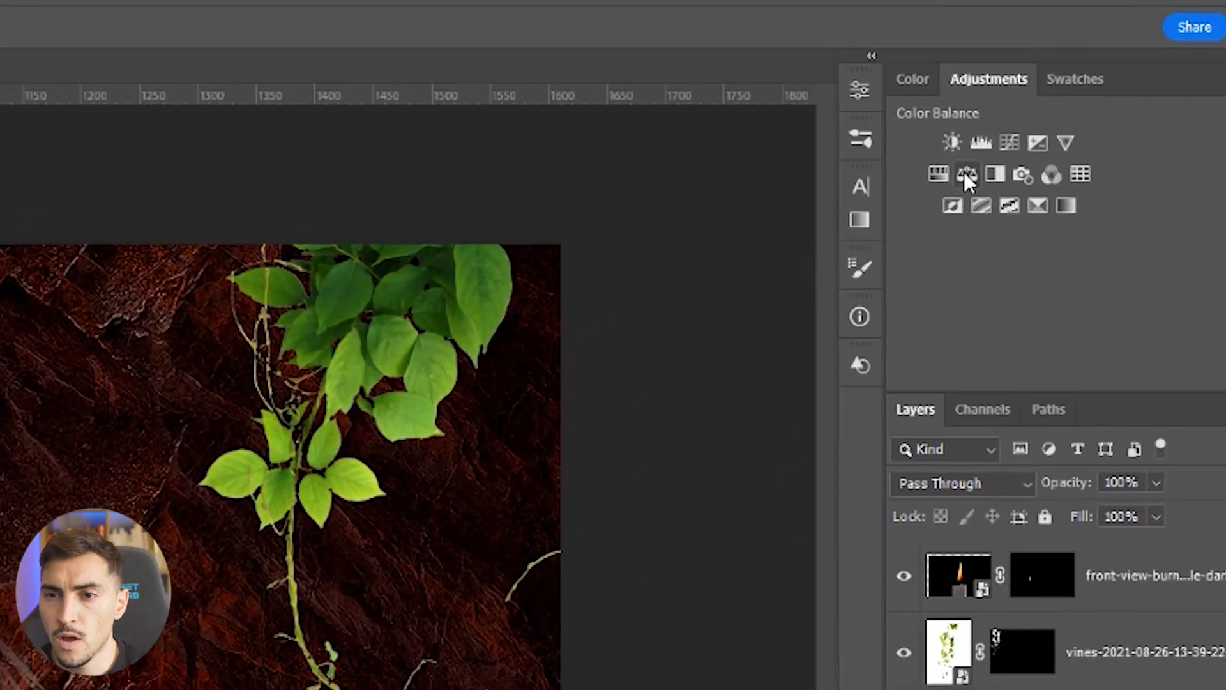
Add a Color Balance adjustment layer above all layers and place its shortened properties panel beside the woman
click(1010, 140)
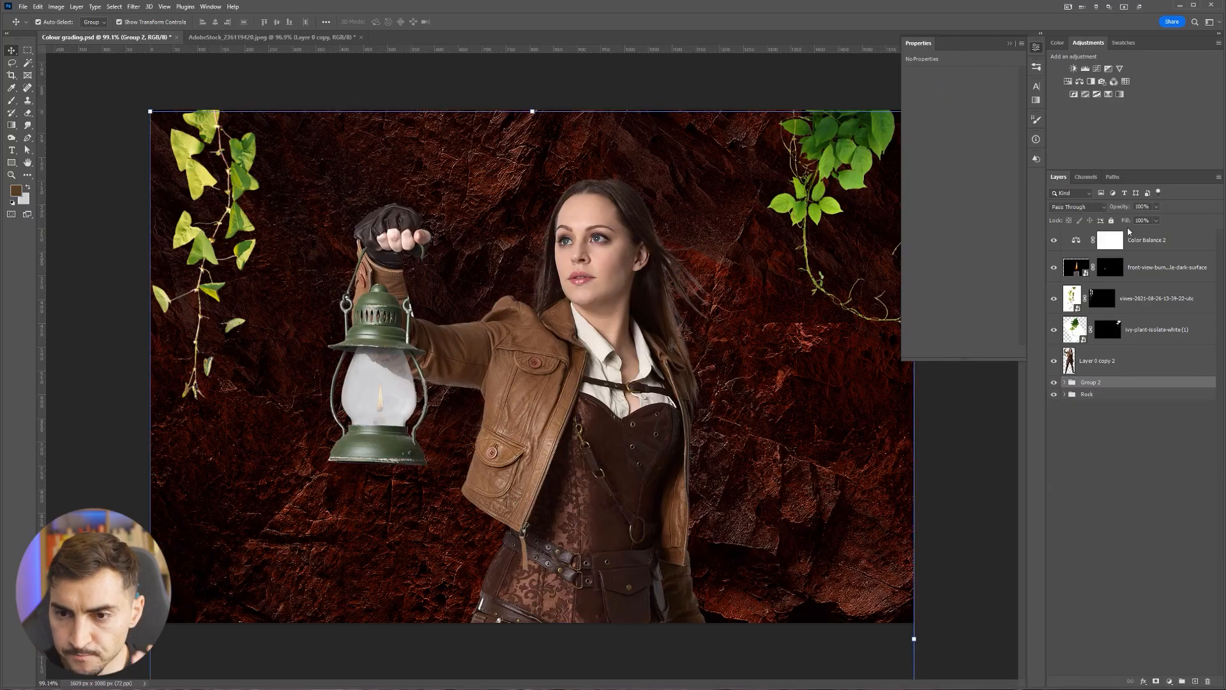
click(1082, 238)
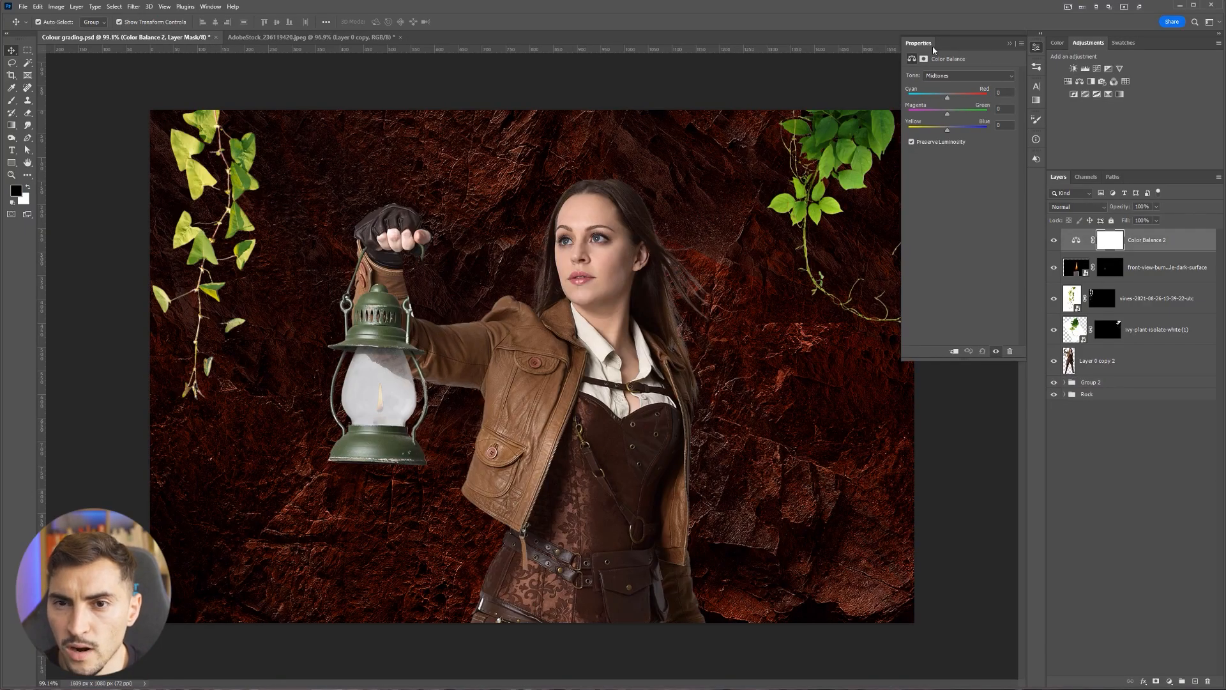
drag(925, 49, 696, 216)
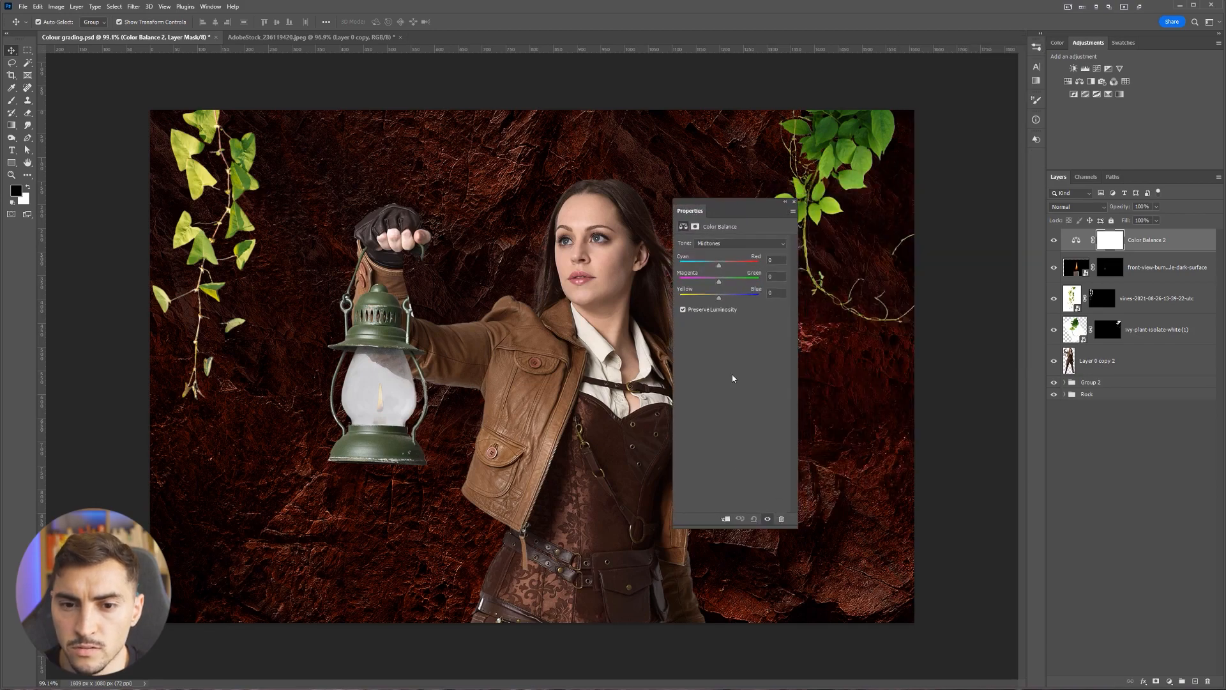
drag(734, 499, 734, 371)
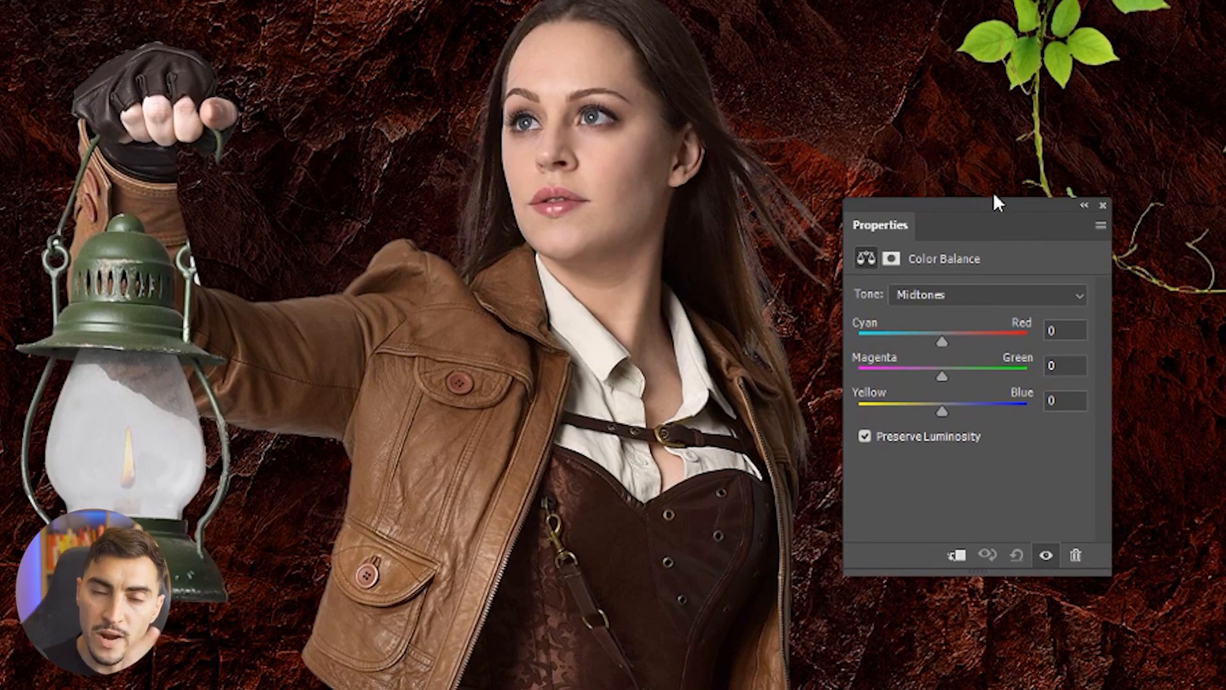
Set the Color Balance shadows to +22 on Cyan–Red and -4 on Yellow–Blue
click(938, 295)
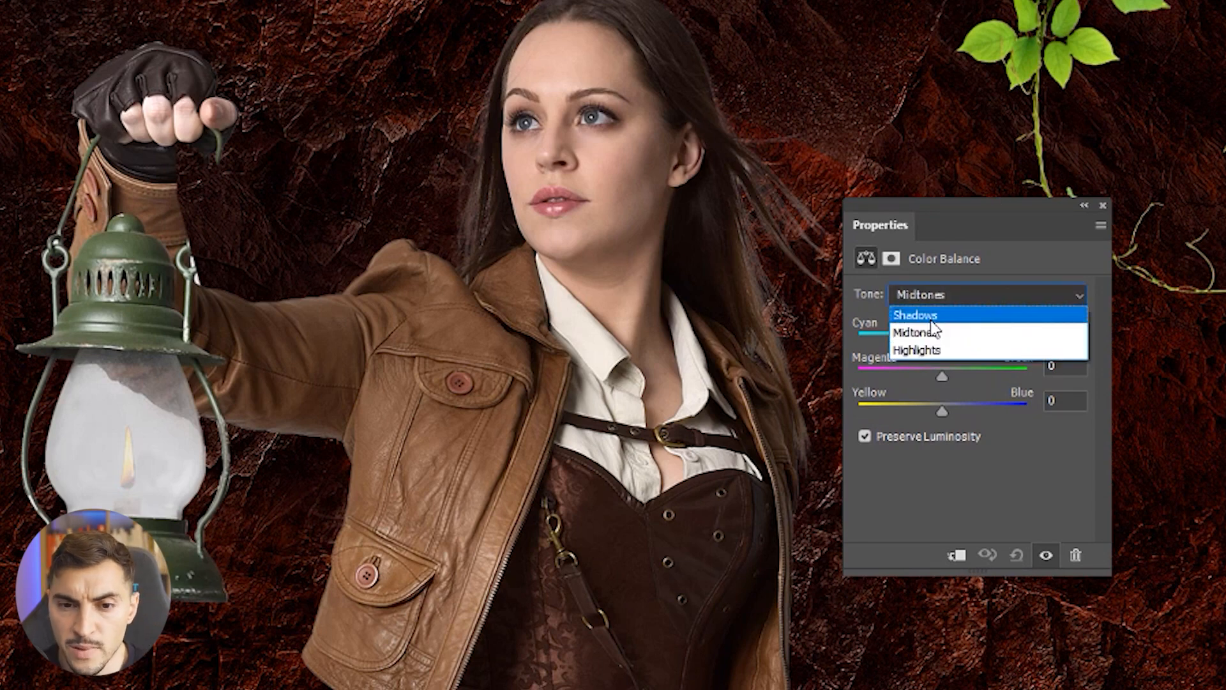
click(952, 296)
click(955, 300)
click(944, 295)
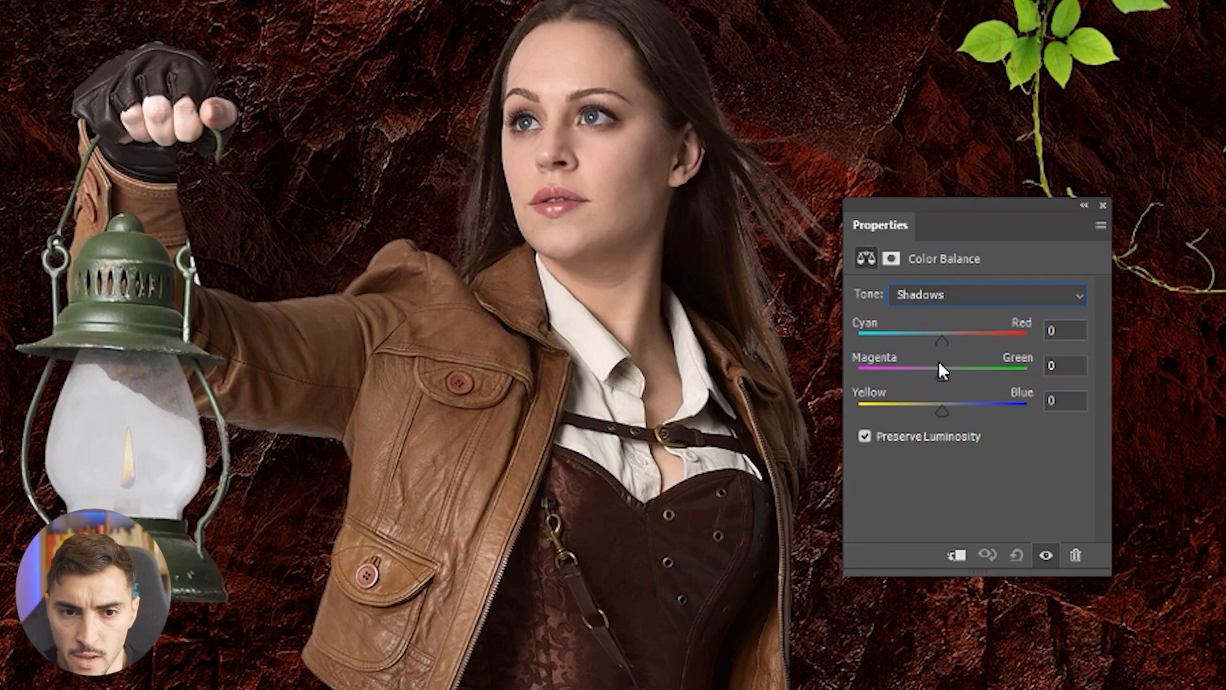
mouse_move(942, 341)
mouse_down()
mouse_move(1052, 335)
mouse_move(945, 339)
mouse_move(964, 336)
mouse_up()
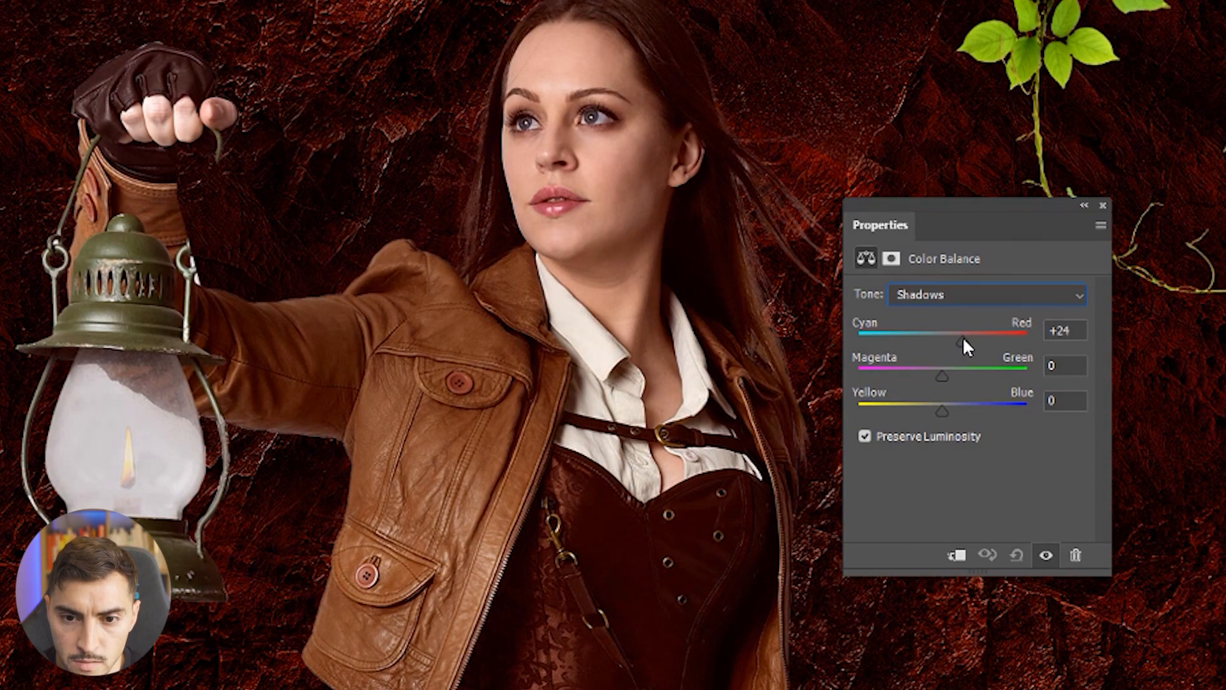
mouse_move(940, 408)
mouse_down()
mouse_move(911, 404)
mouse_move(954, 403)
mouse_move(940, 405)
mouse_up()
click(1065, 401)
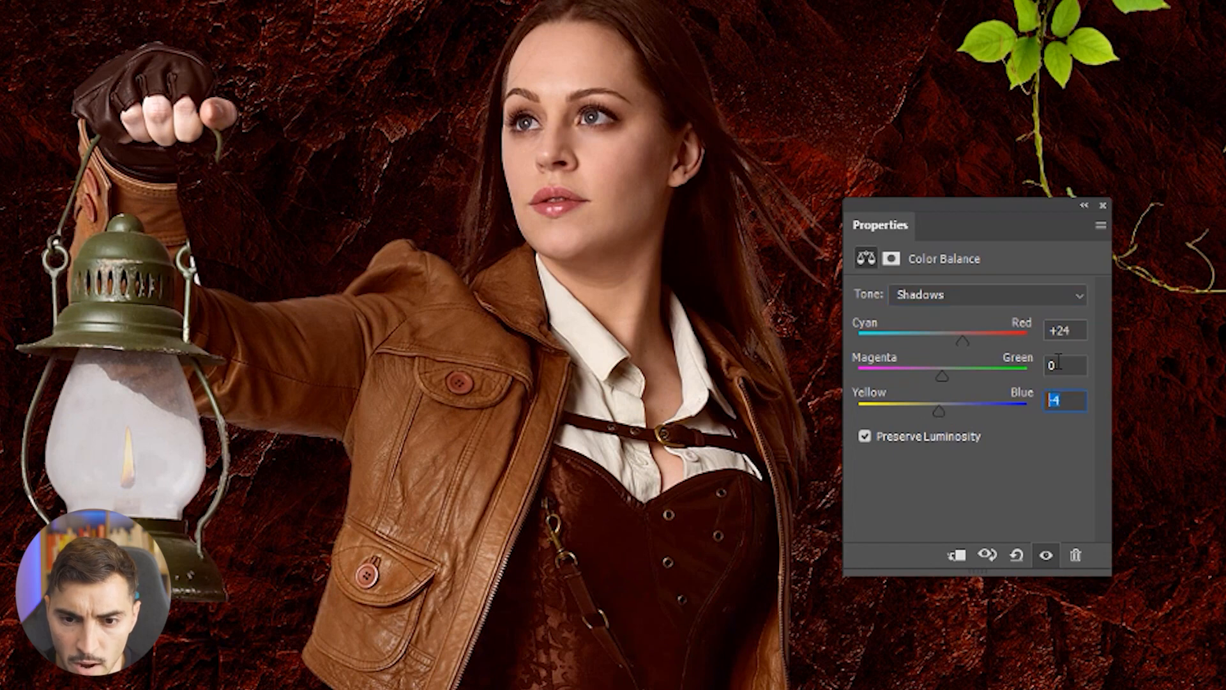
click(1070, 329)
double_click(1065, 330)
text(22)
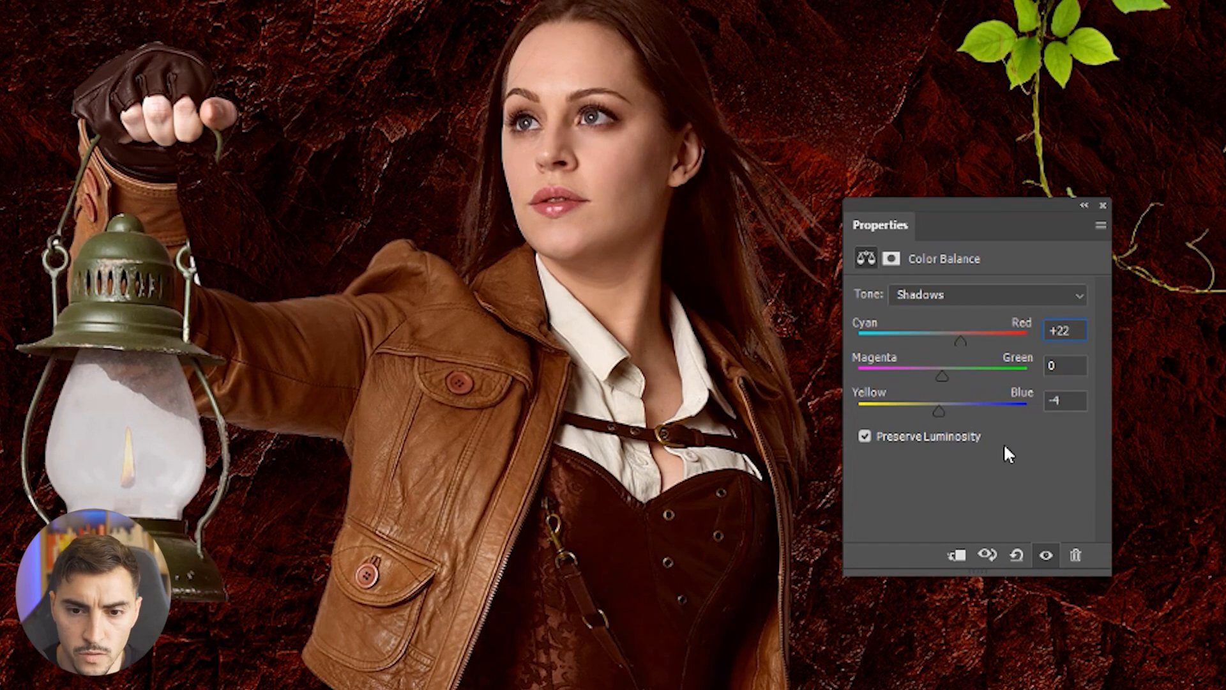
Set the Color Balance midtones to -10 on Yellow–Blue and +16 on Cyan–Red
click(961, 294)
click(931, 330)
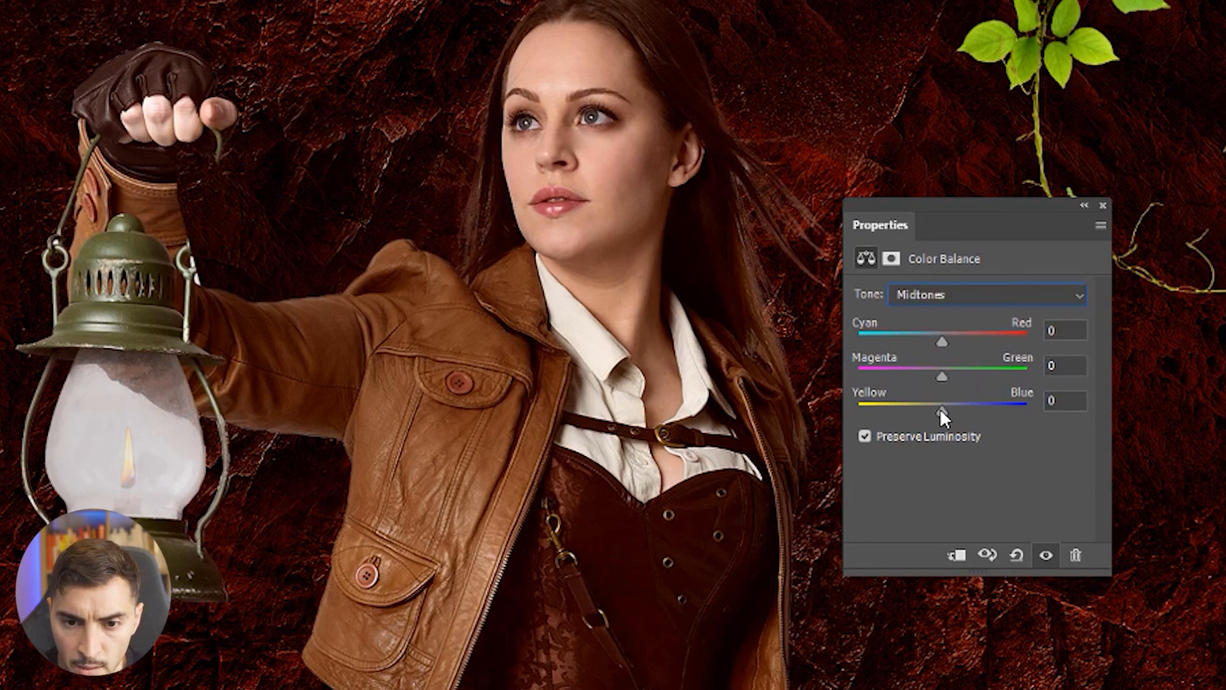
drag(940, 409, 934, 409)
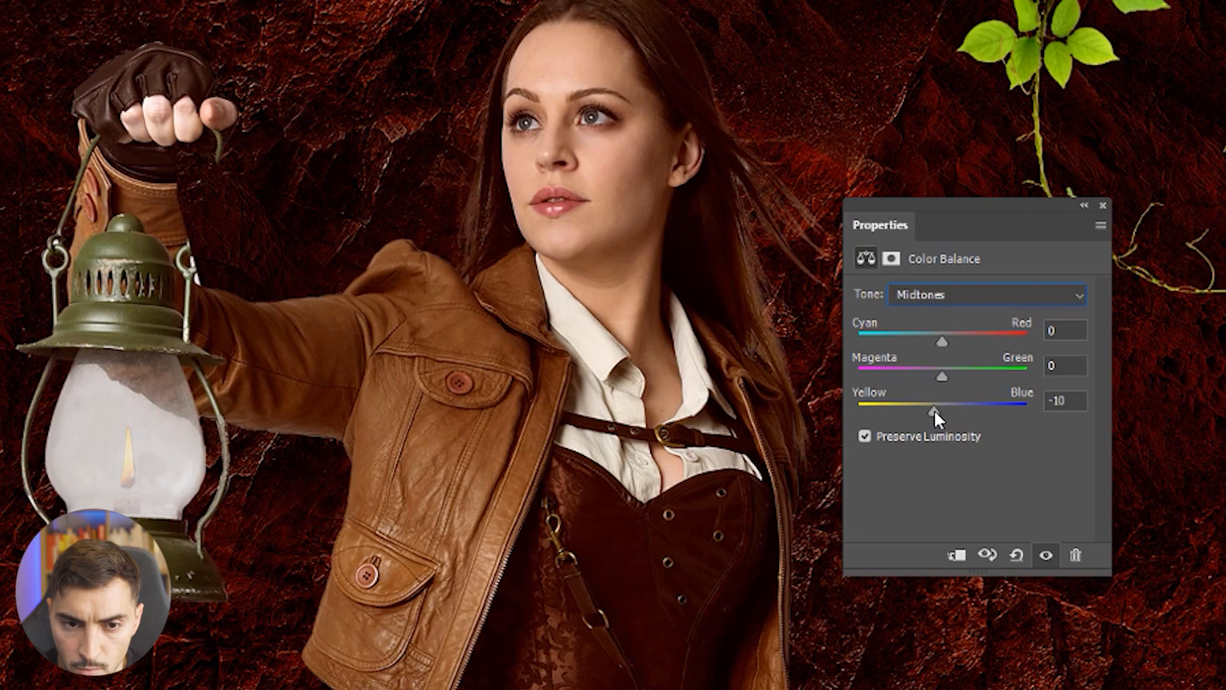
drag(942, 341, 955, 340)
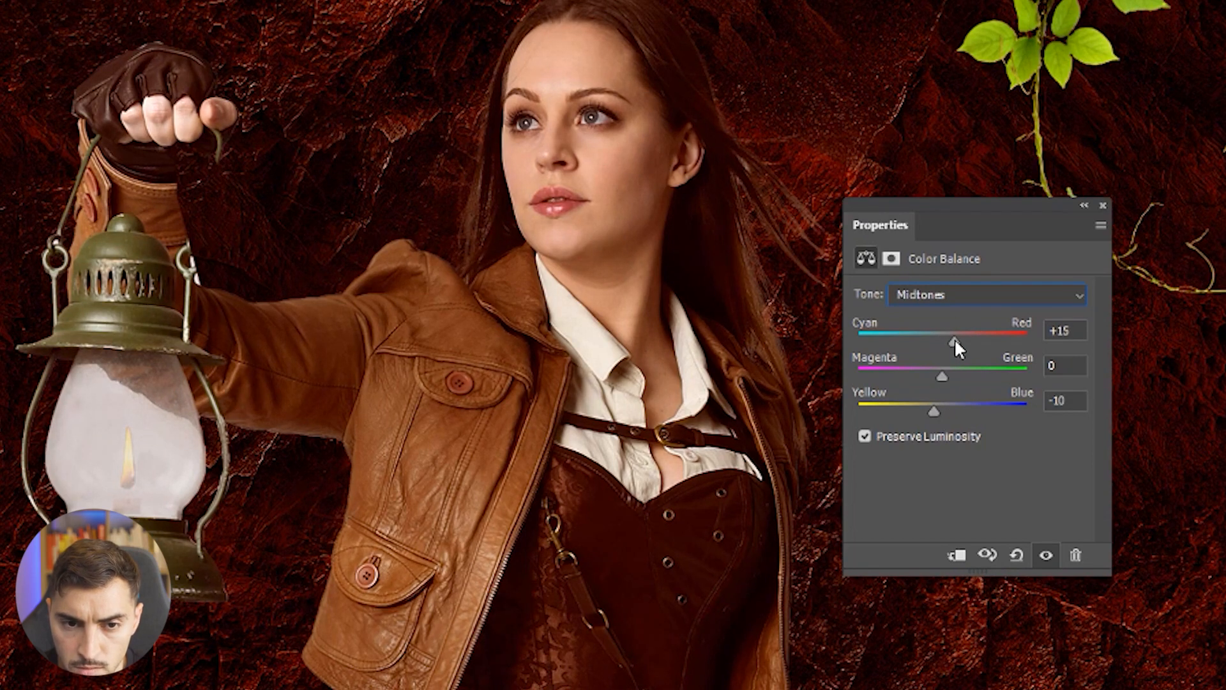
Set the Yellow–Blue value of the Color Balance highlights to -5
click(957, 299)
click(946, 347)
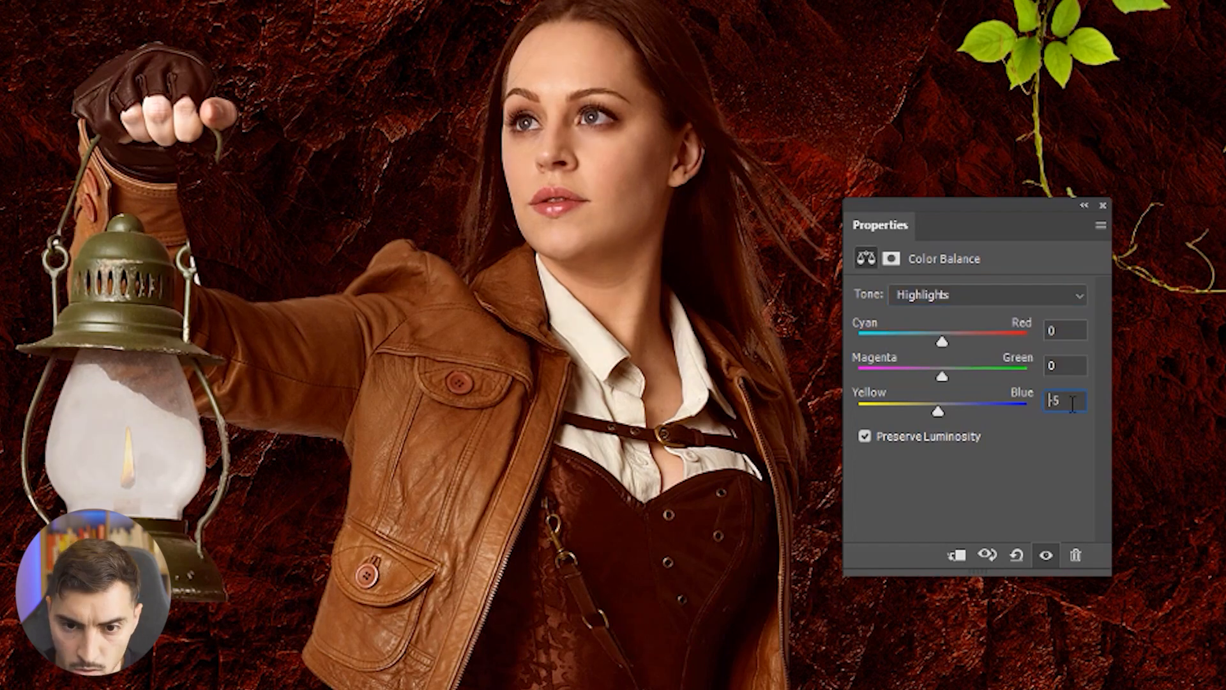
drag(1060, 405, 1046, 406)
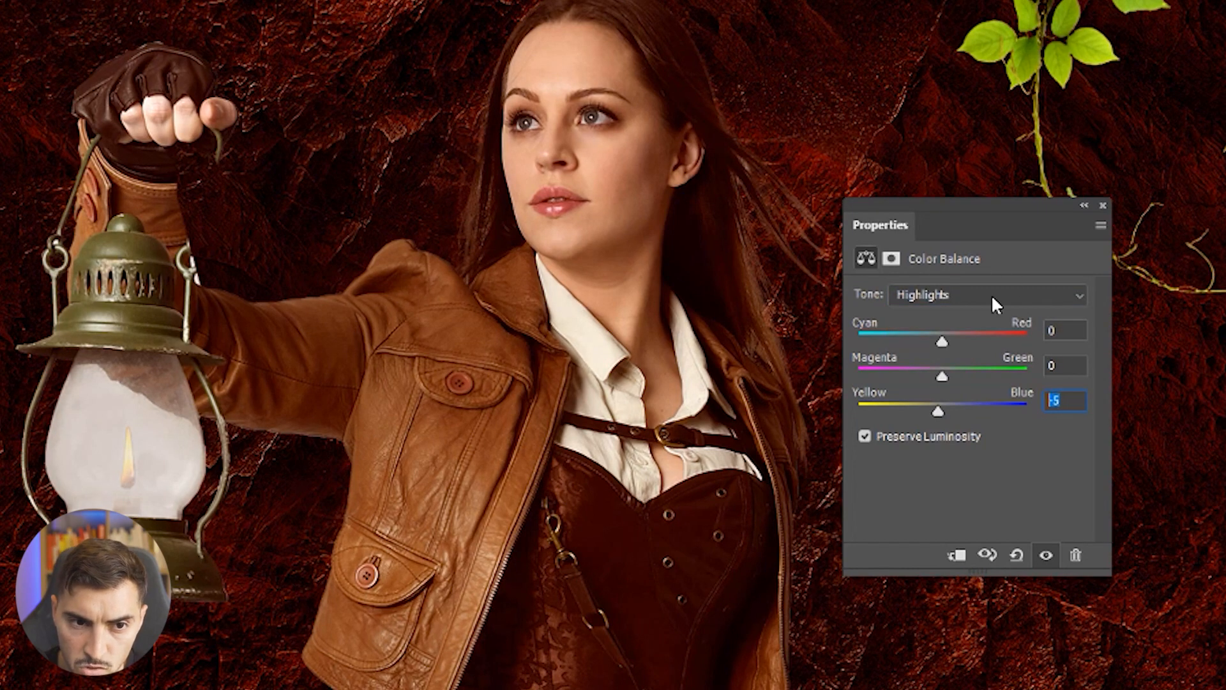
Review the midtones and shadows values of the Color Balance adjustment and move its properties panel clear of the woman
click(991, 294)
click(992, 336)
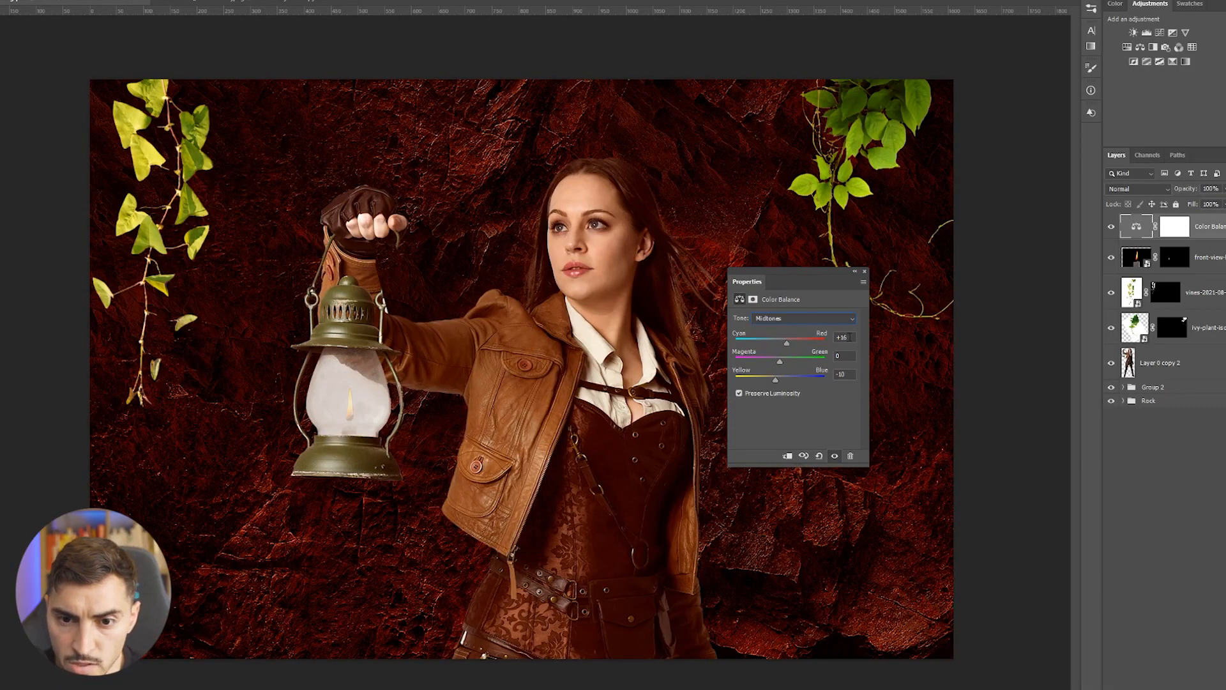
click(792, 318)
click(836, 328)
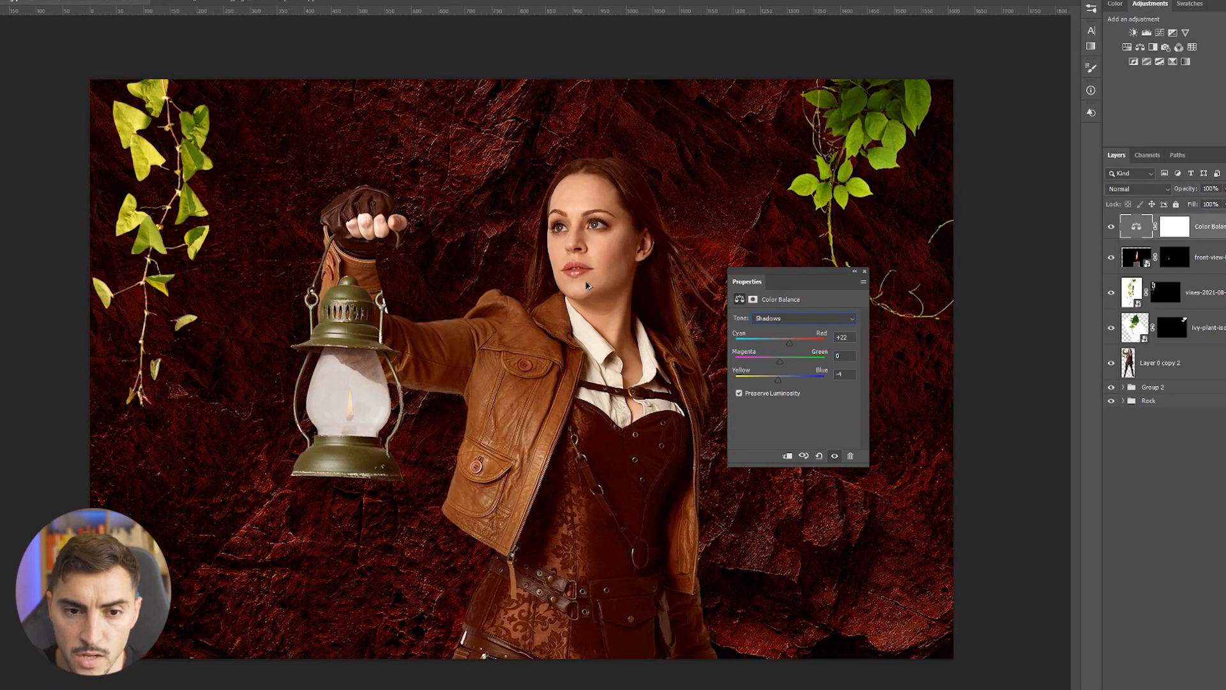
drag(817, 278, 1025, 57)
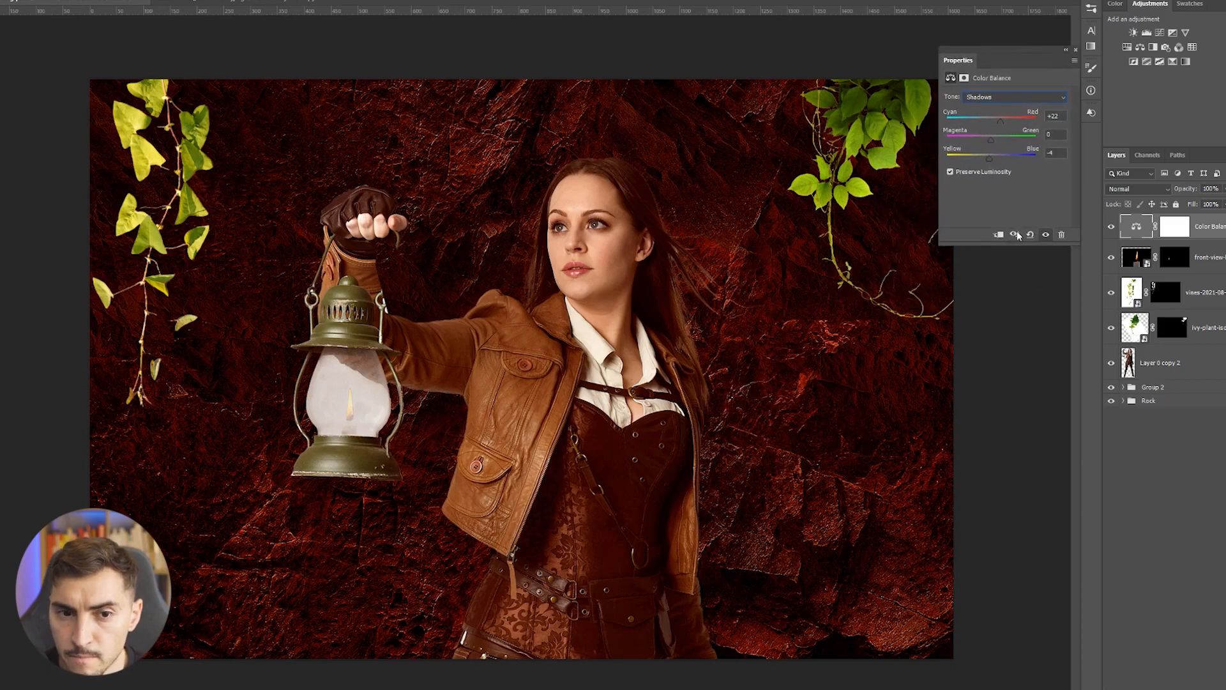
Compare the woman's face and the rock wall up close with the Color Balance adjustment hidden and shown
click(1112, 229)
scroll(625, 260, down, 3)
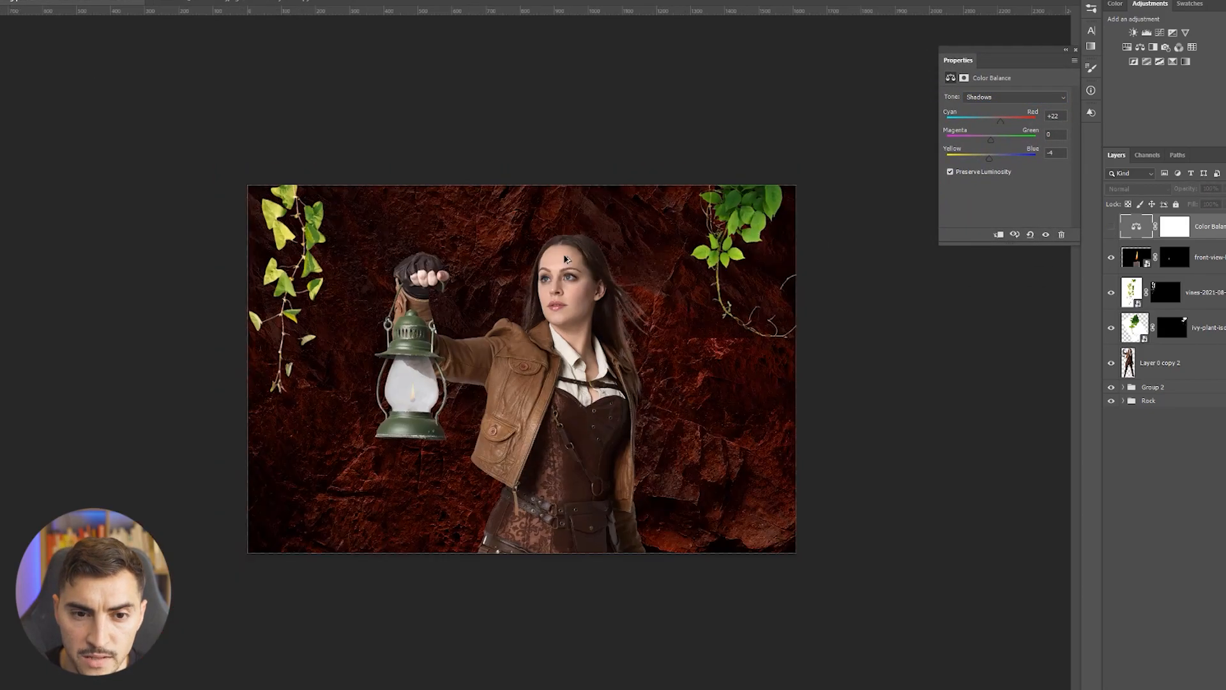
scroll(624, 262, up, 8)
drag(542, 249, 573, 318)
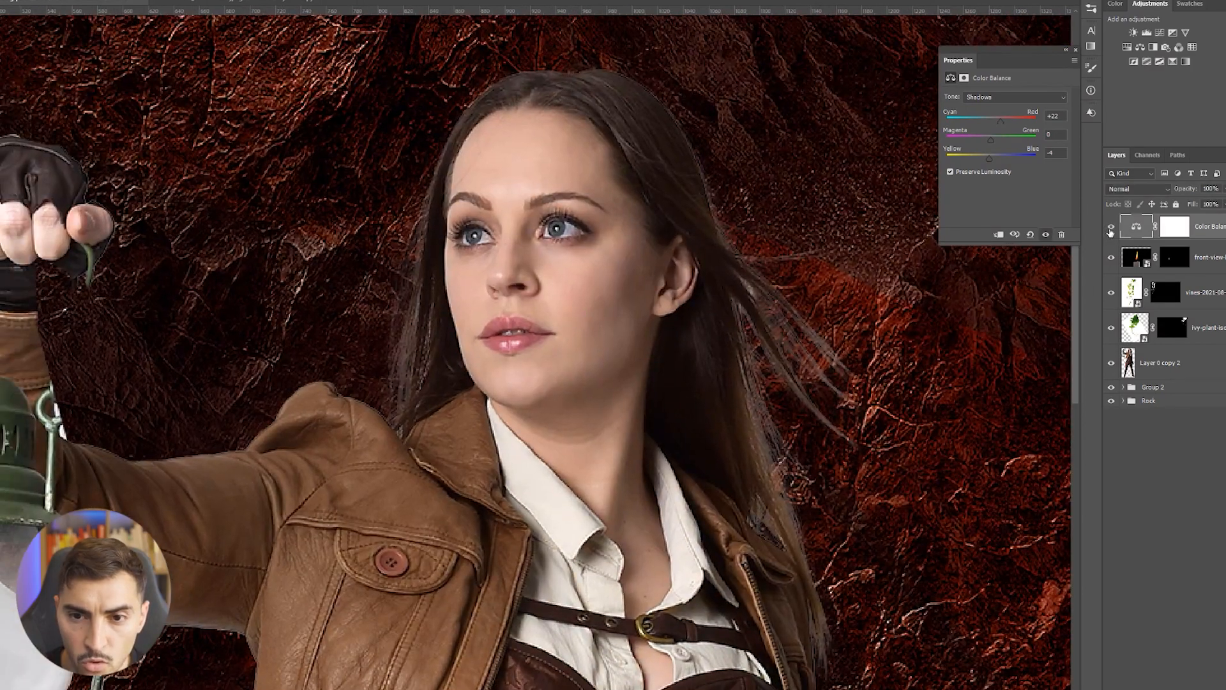
click(1112, 229)
click(1111, 229)
scroll(703, 240, down, 4)
drag(734, 234, 487, 304)
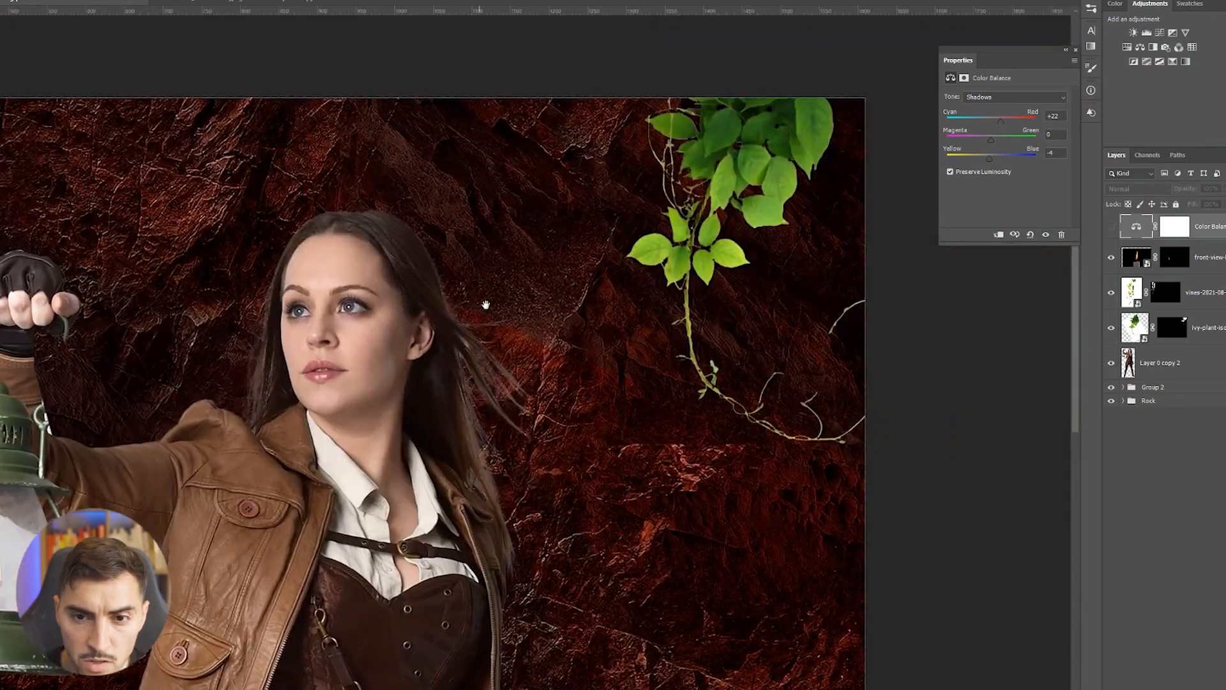
click(1112, 230)
scroll(821, 152, up, 5)
scroll(824, 152, down, 7)
drag(661, 243, 825, 168)
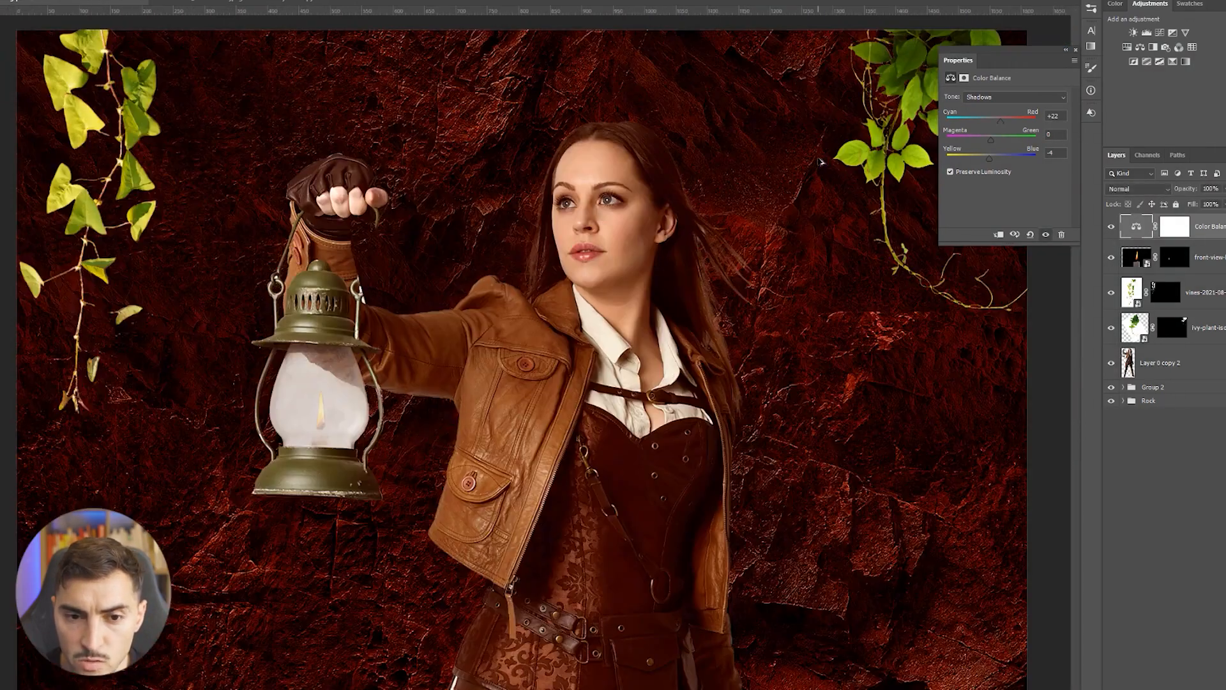
Compare the whole composition with and without the Color Balance adjustment, leaving the adjustment shown
click(1110, 227)
key(ctrl+0)
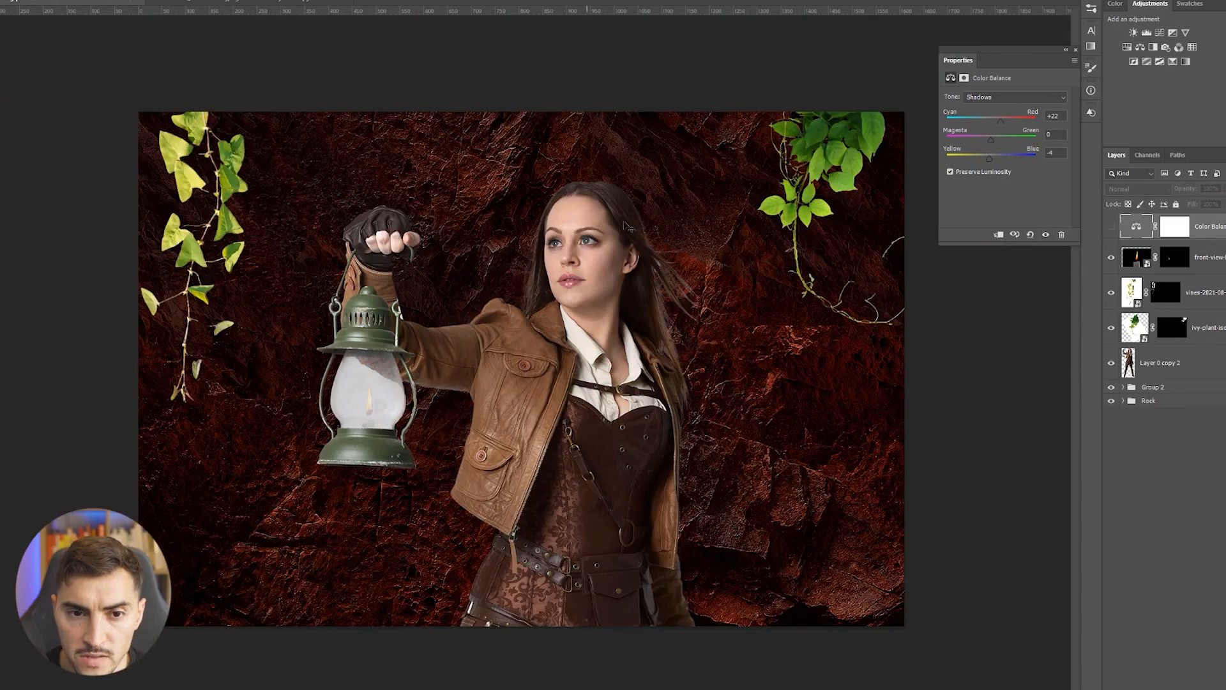
click(1110, 227)
click(1110, 227)
click(1111, 227)
scroll(530, 418, down, 3)
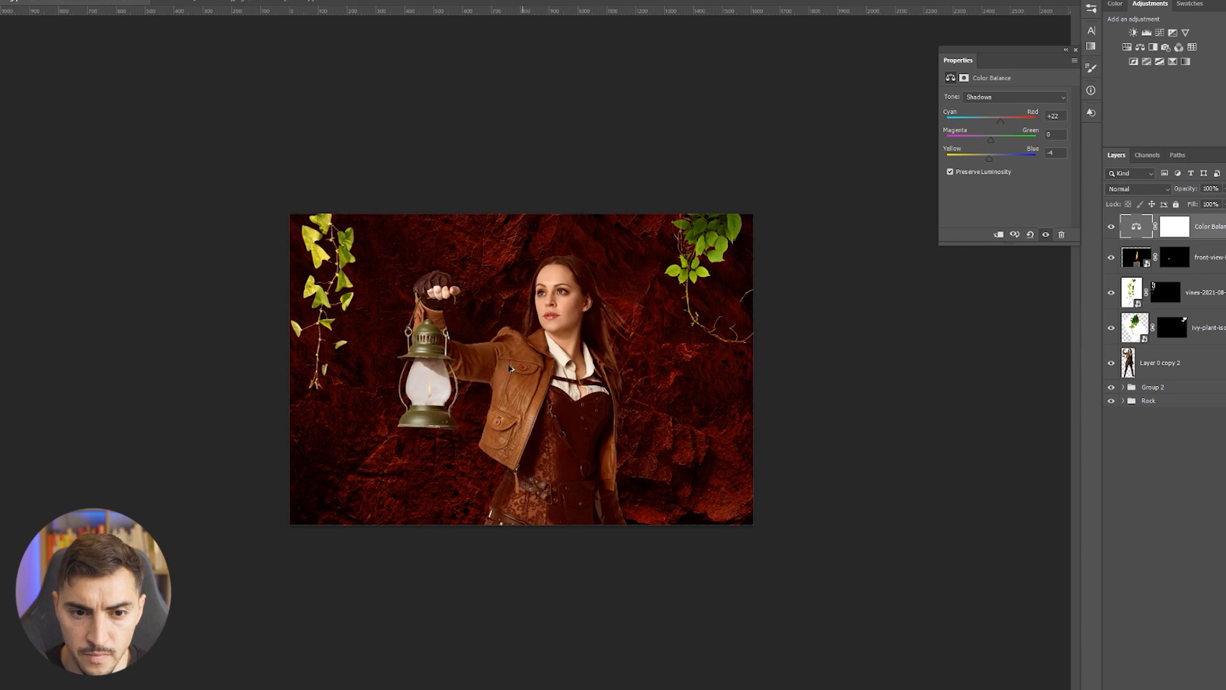
Lower the opacity of the top Color Balance adjustment layer to 70%
scroll(516, 381, up, 3)
click(1221, 189)
mouse_move(1217, 202)
mouse_down()
mouse_move(1158, 203)
mouse_move(1218, 204)
mouse_up()
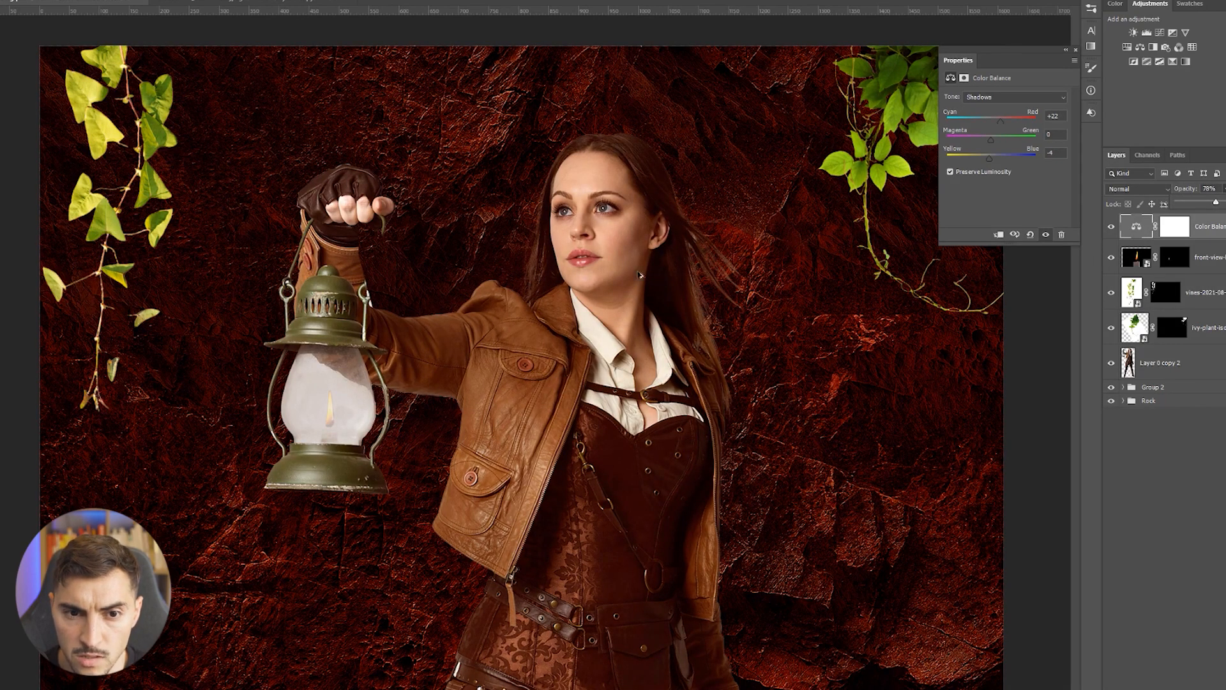
key(ctrl+minus)
scroll(550, 350, down, 4)
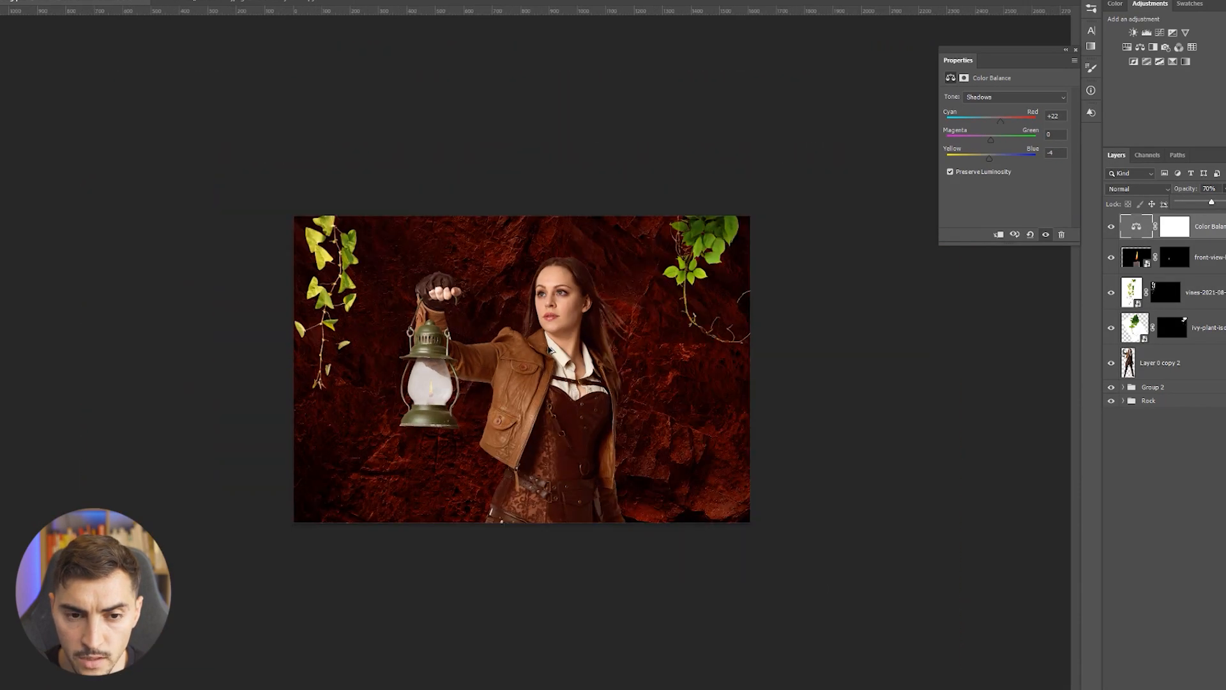
scroll(551, 351, up, 5)
click(1164, 227)
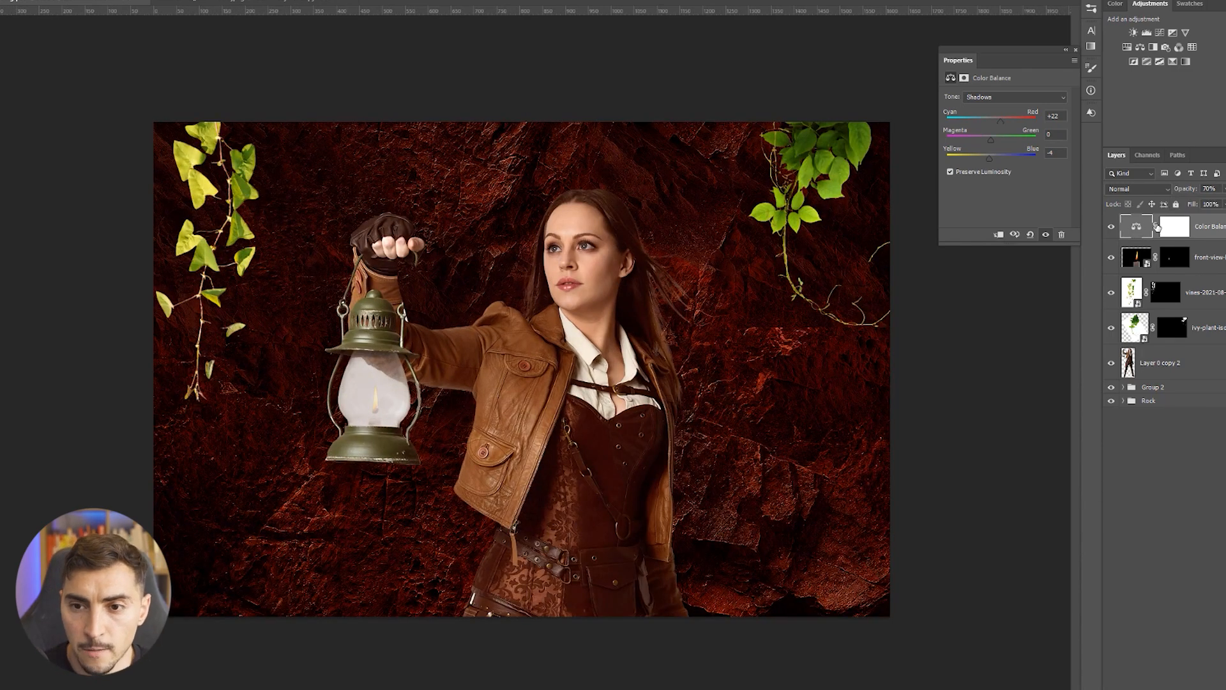
Group the vines and ivy-plant layers and name the group IVY
click(1204, 291)
shift+click(1204, 327)
key(ctrl+g)
double_click(1177, 282)
text(IVY)
key(Return)
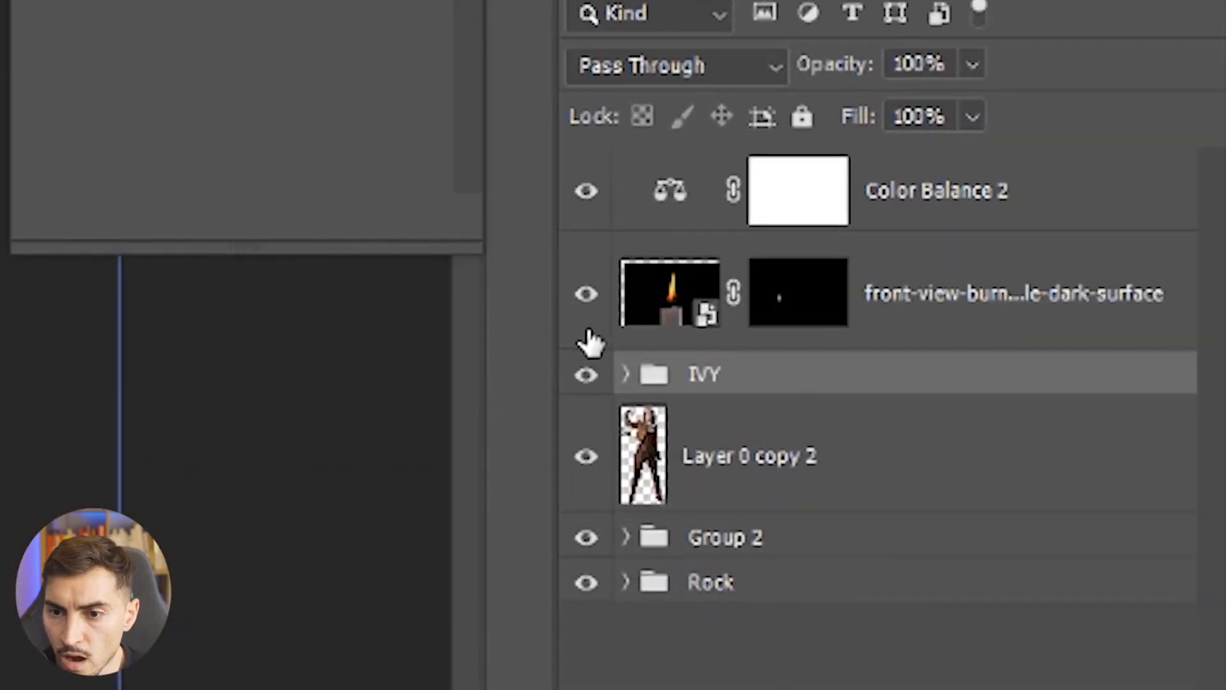
Add a Hue/Saturation adjustment layer at the top of the IVY group and try out stronger and weaker Saturation
click(626, 374)
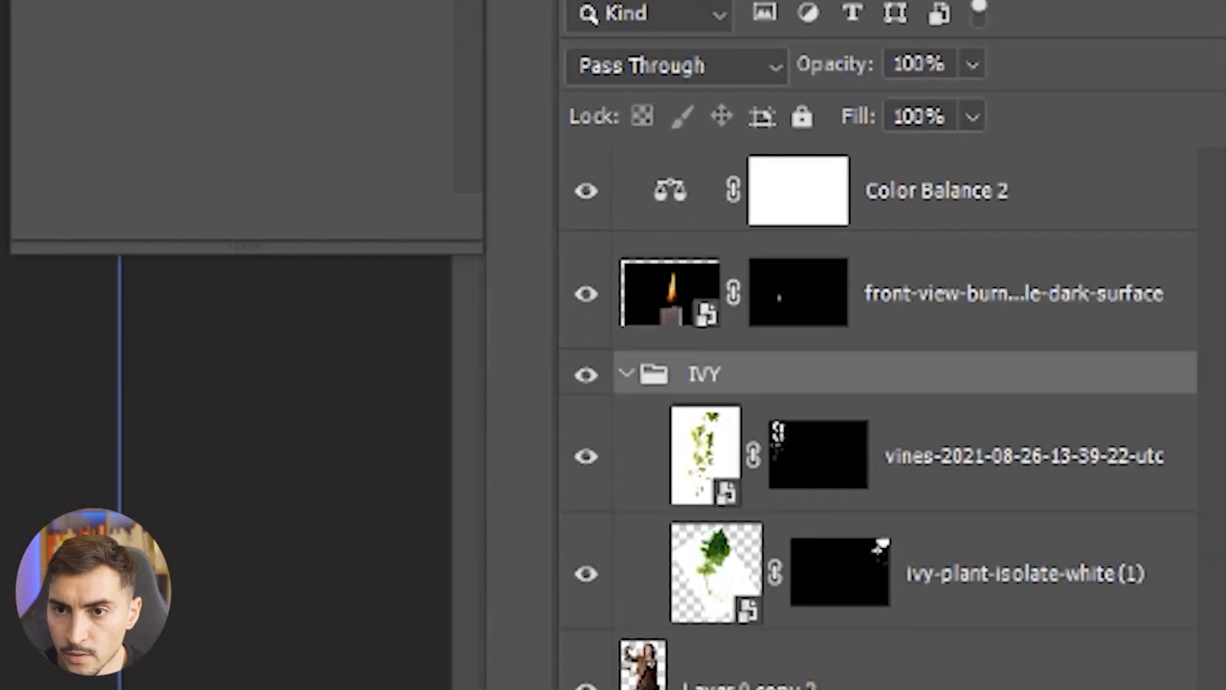
click(1026, 79)
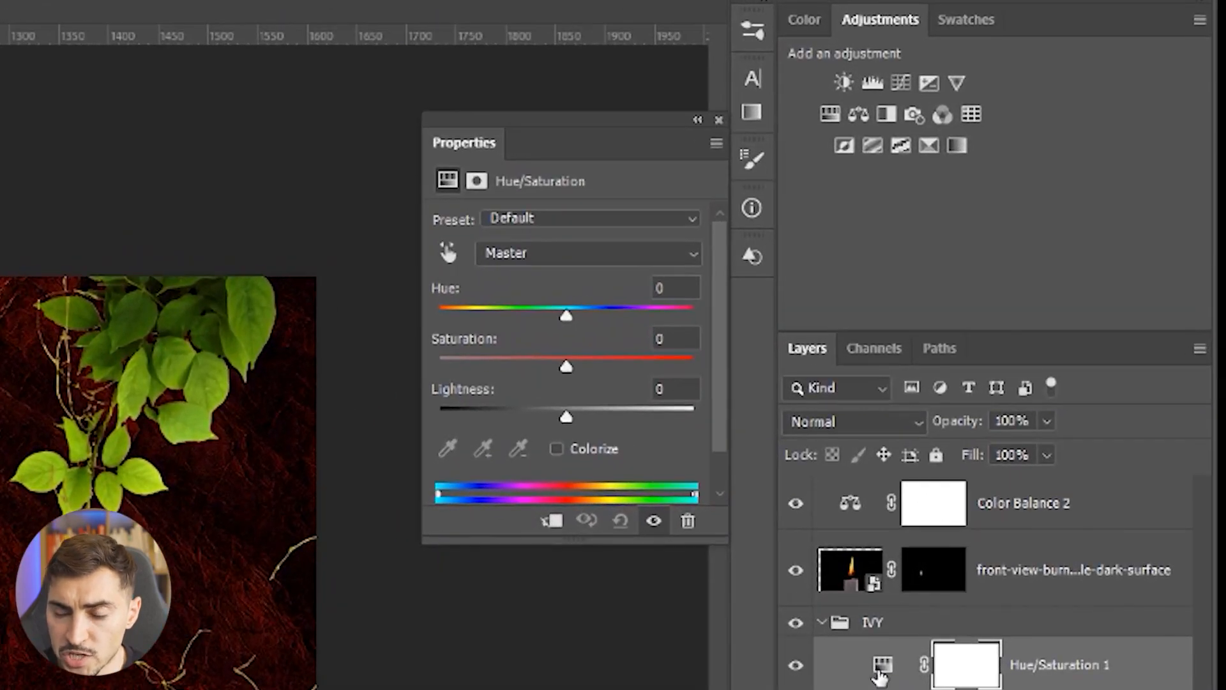
click(880, 672)
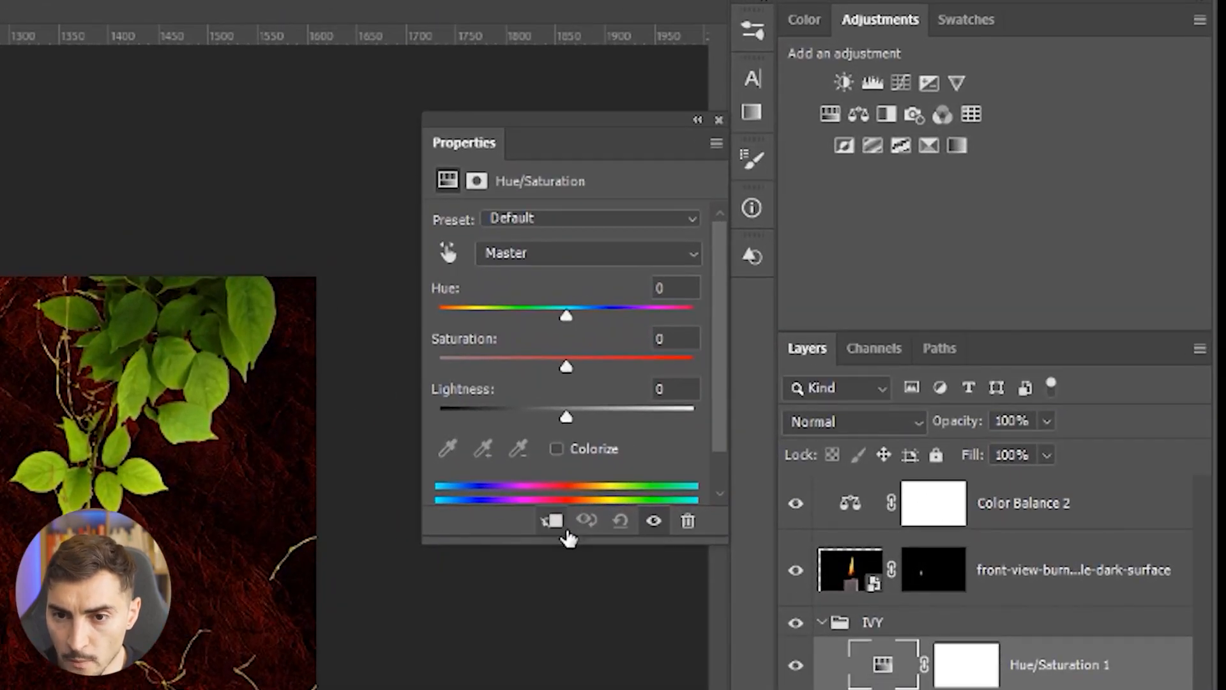
drag(567, 544, 567, 575)
mouse_move(567, 365)
mouse_down()
mouse_move(492, 366)
mouse_move(616, 366)
mouse_move(570, 365)
mouse_up()
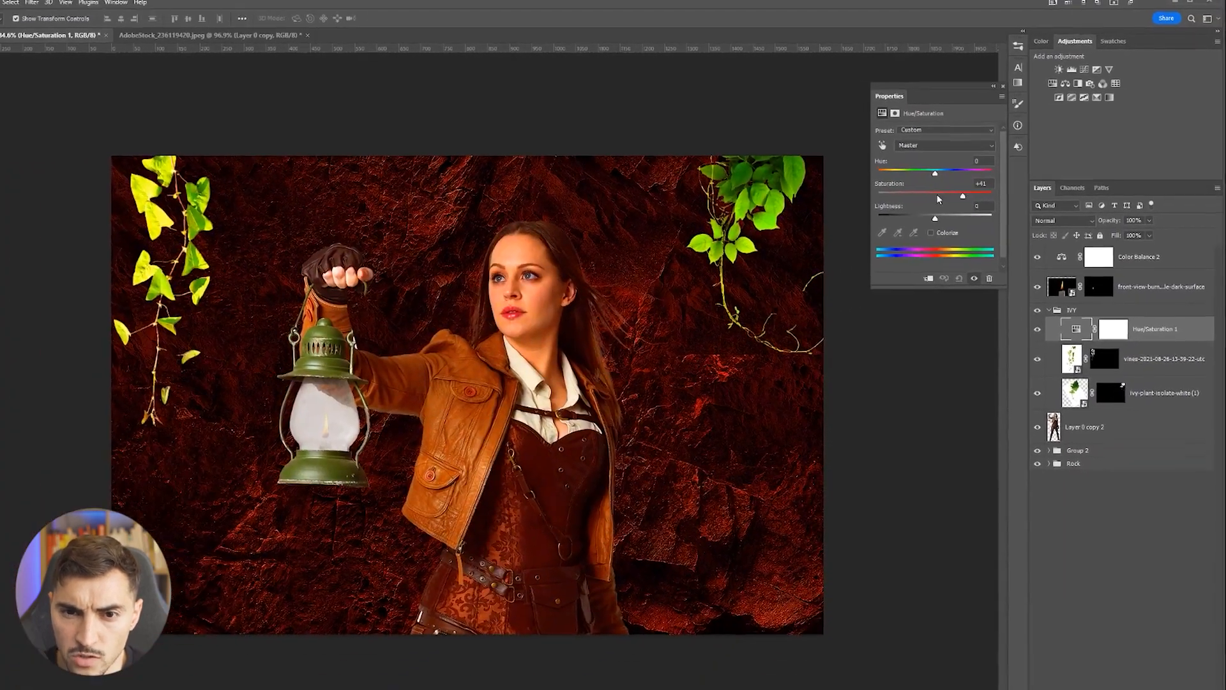
drag(937, 196, 934, 196)
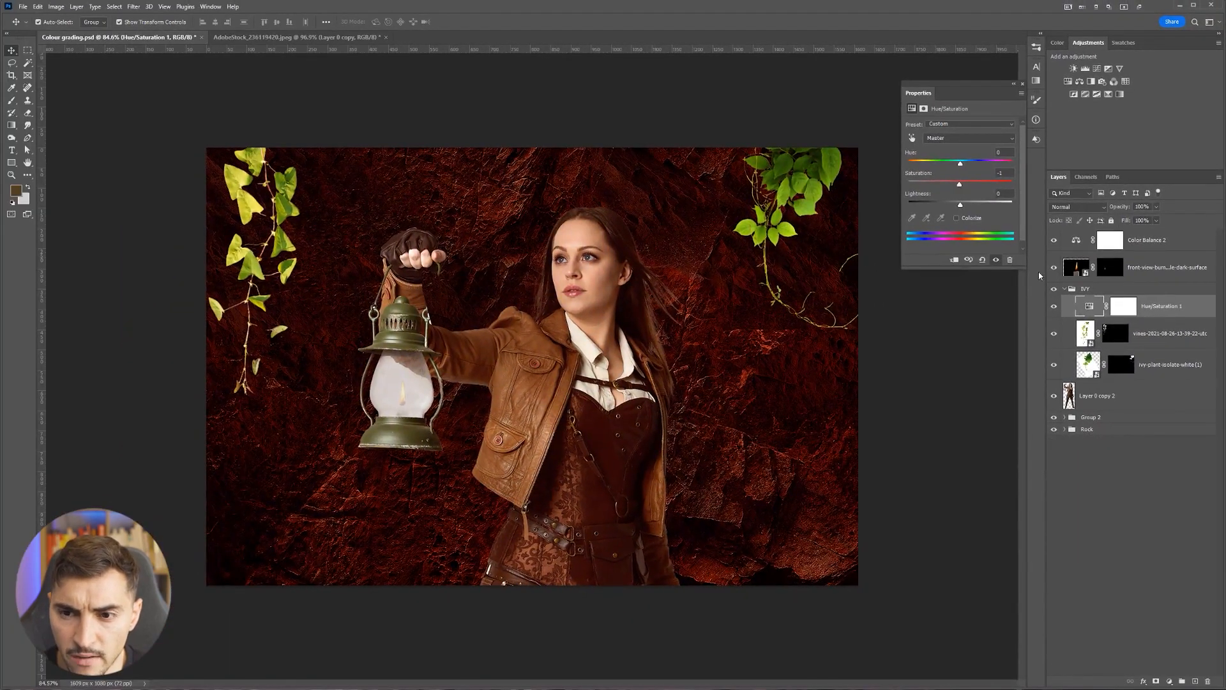
Move the Hue/Saturation adjustment out above the IVY group and clip it to that group
drag(1070, 317, 1064, 286)
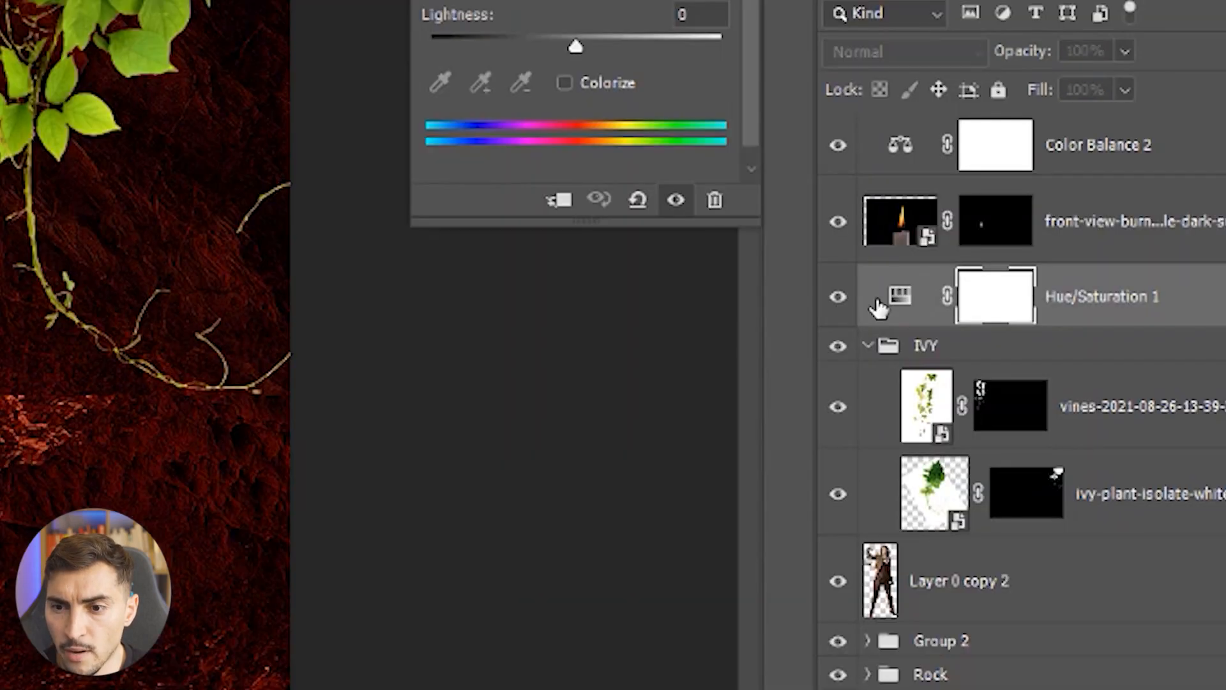
alt+click(928, 329)
click(839, 347)
click(838, 347)
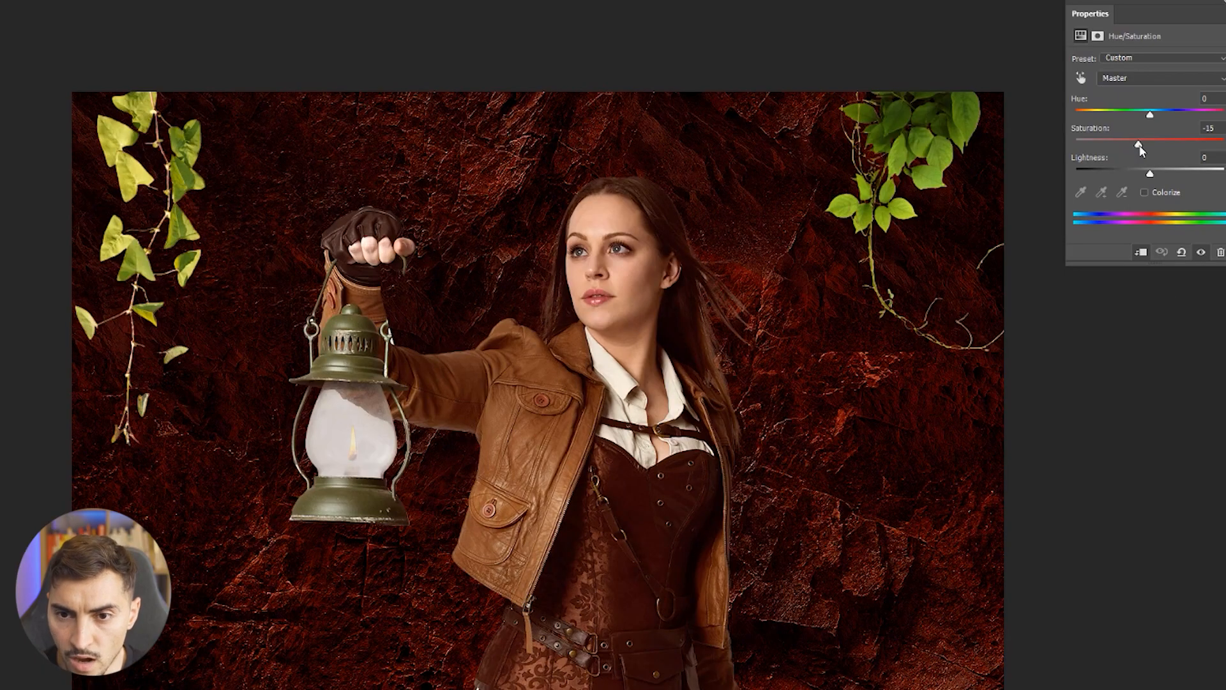
Set the Saturation of the IVY group's clipped Hue/Saturation adjustment to -46 and check the leaves up close
drag(1139, 146, 1105, 151)
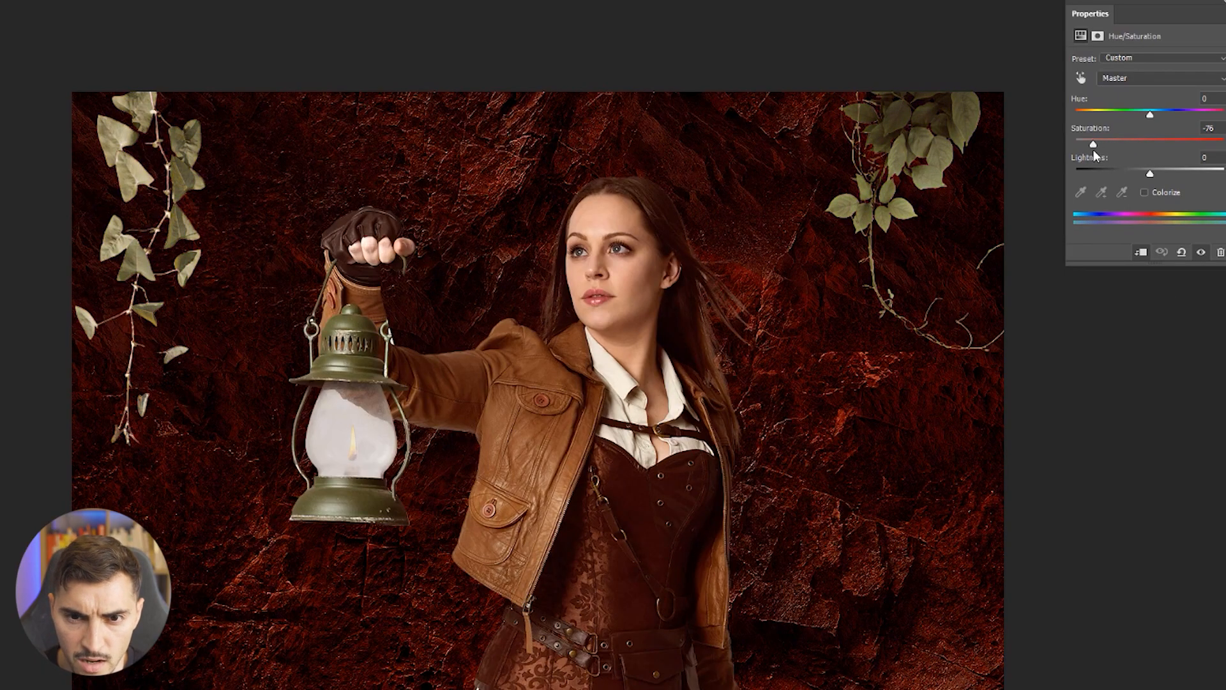
drag(1094, 149, 1116, 148)
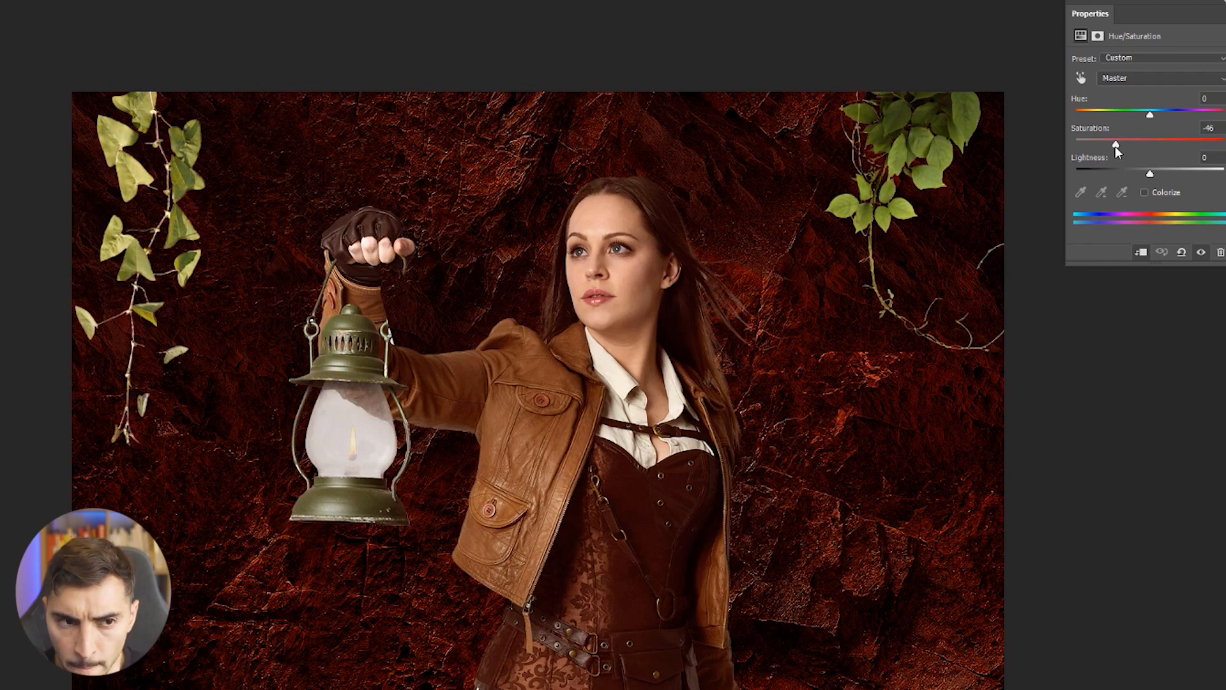
scroll(995, 147, up, 5)
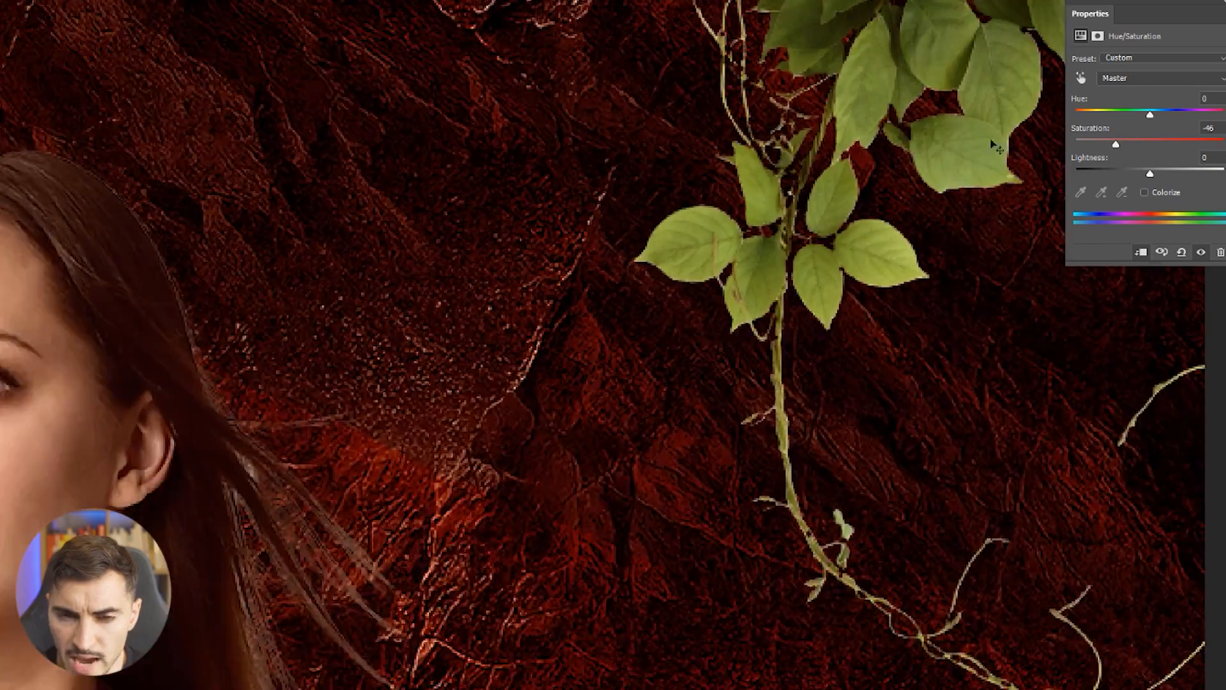
key(ctrl+minus)
Try greener and yellower hues on the ivy adjustment and set its Hue to -21
drag(1152, 116, 1182, 117)
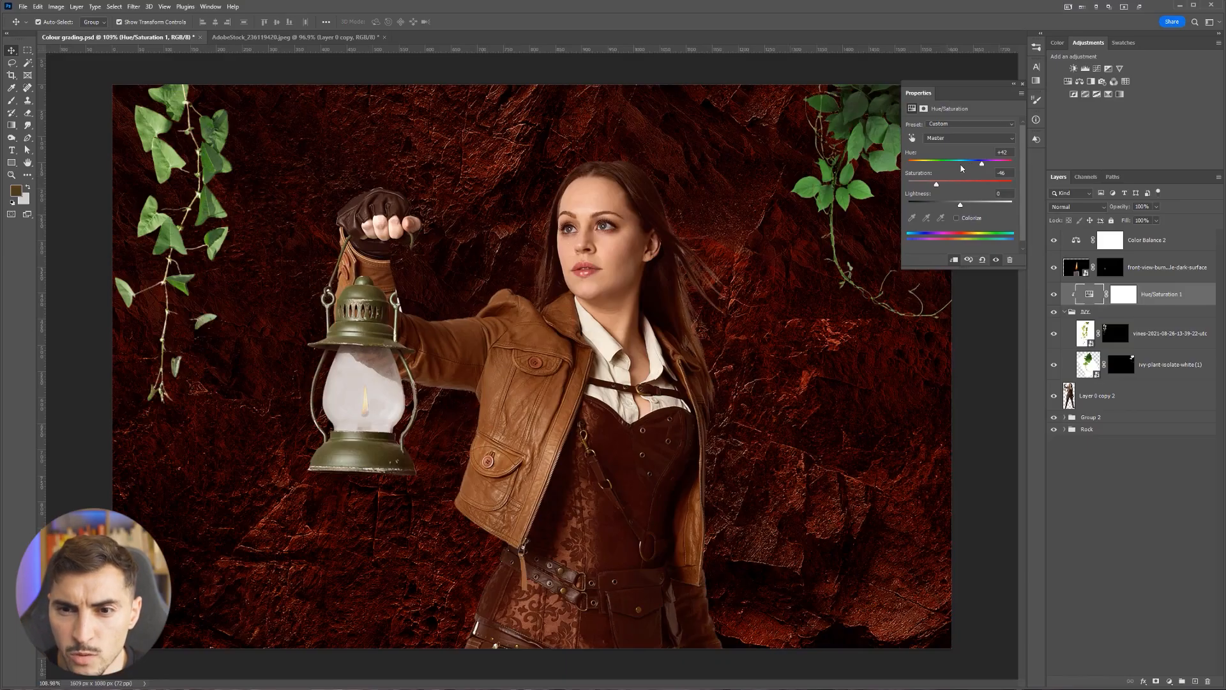
drag(1178, 116, 1145, 118)
mouse_move(958, 167)
mouse_down()
mouse_move(931, 166)
mouse_move(949, 167)
mouse_up()
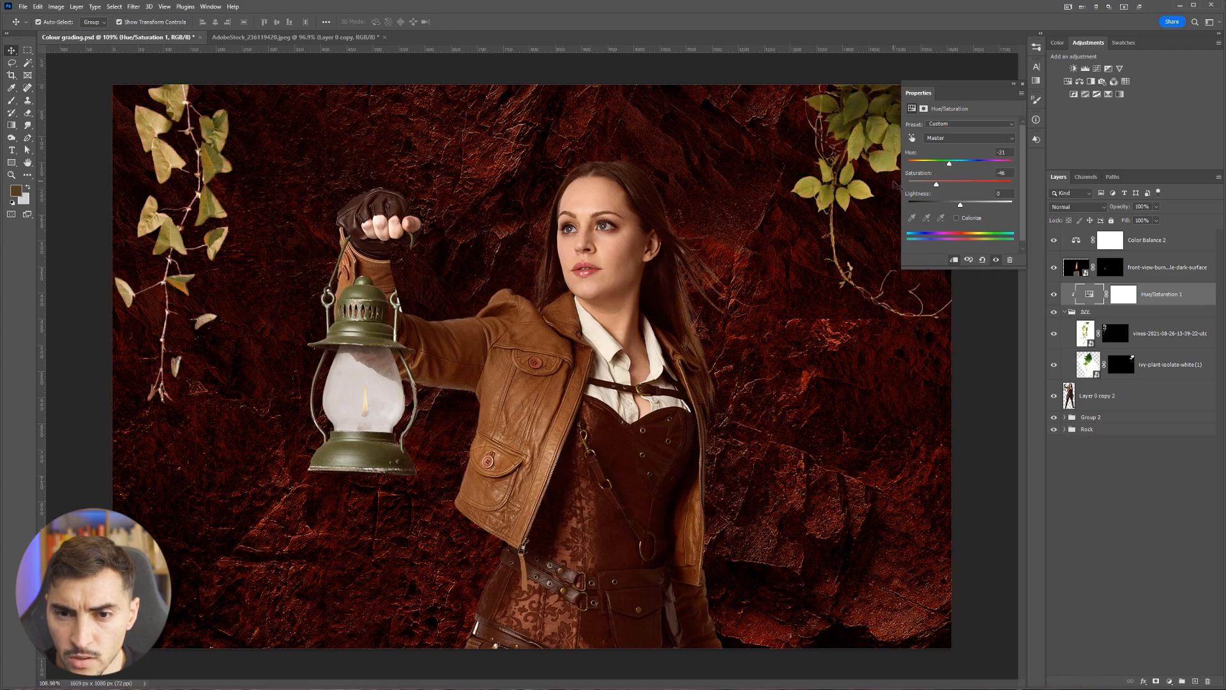
scroll(856, 191, down, 3)
scroll(857, 191, up, 2)
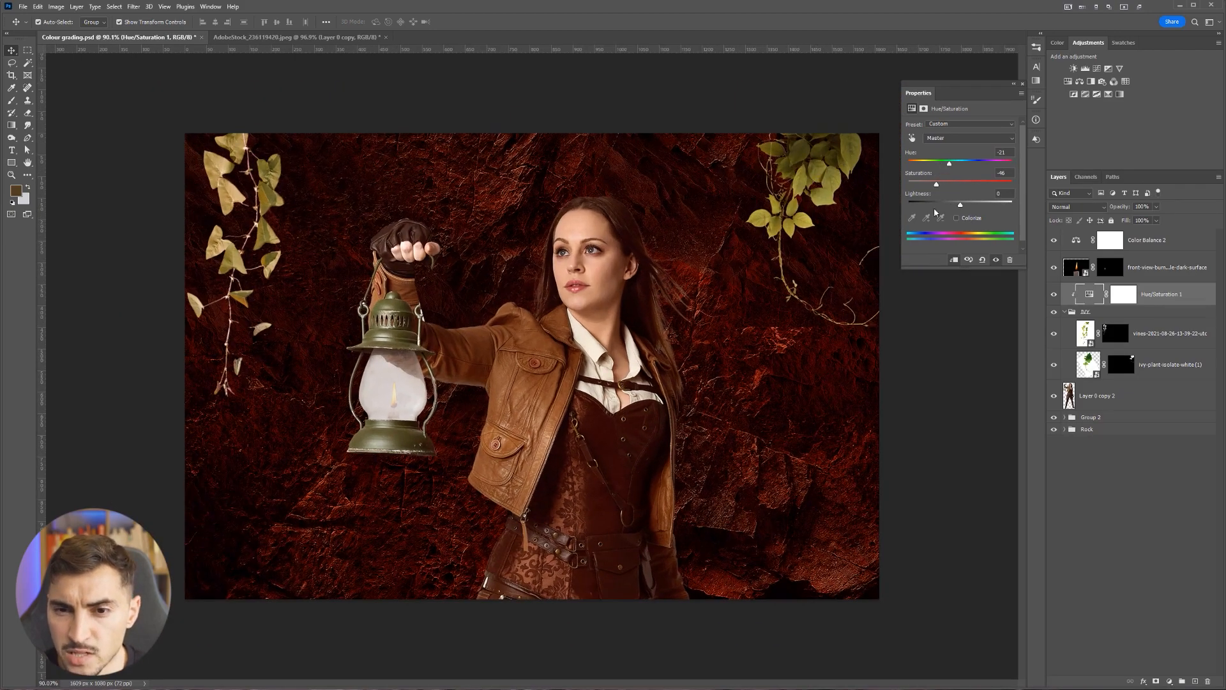
Set the Lightness of the ivy Hue/Saturation adjustment to -12
mouse_move(965, 204)
mouse_down()
mouse_move(949, 208)
mouse_move(974, 208)
mouse_move(956, 207)
mouse_up()
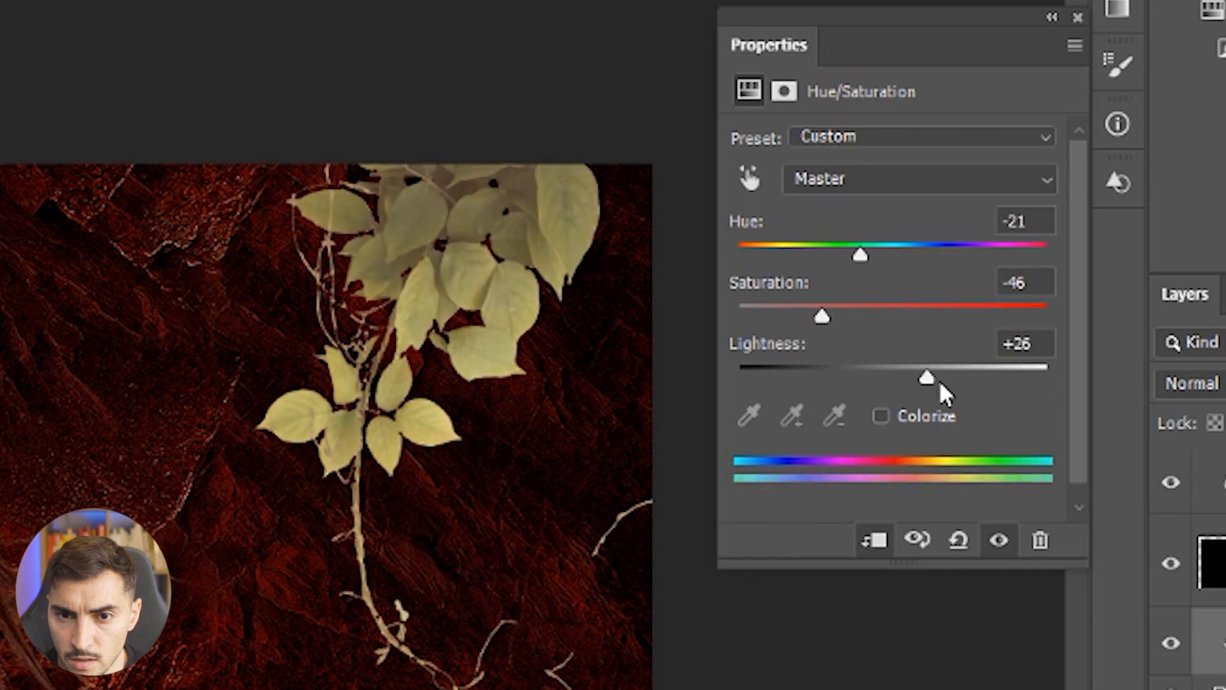
mouse_move(882, 383)
mouse_down()
mouse_move(848, 386)
mouse_move(877, 385)
mouse_up()
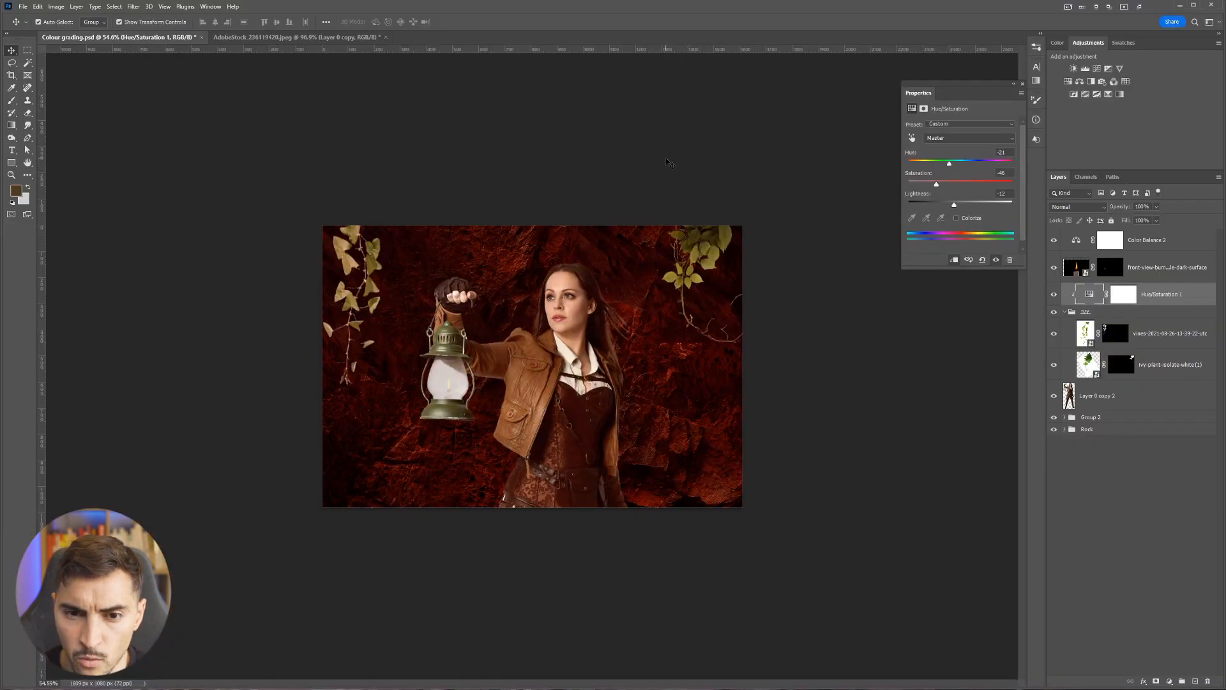
scroll(667, 162, up, 2)
scroll(668, 162, down, 3)
click(533, 148)
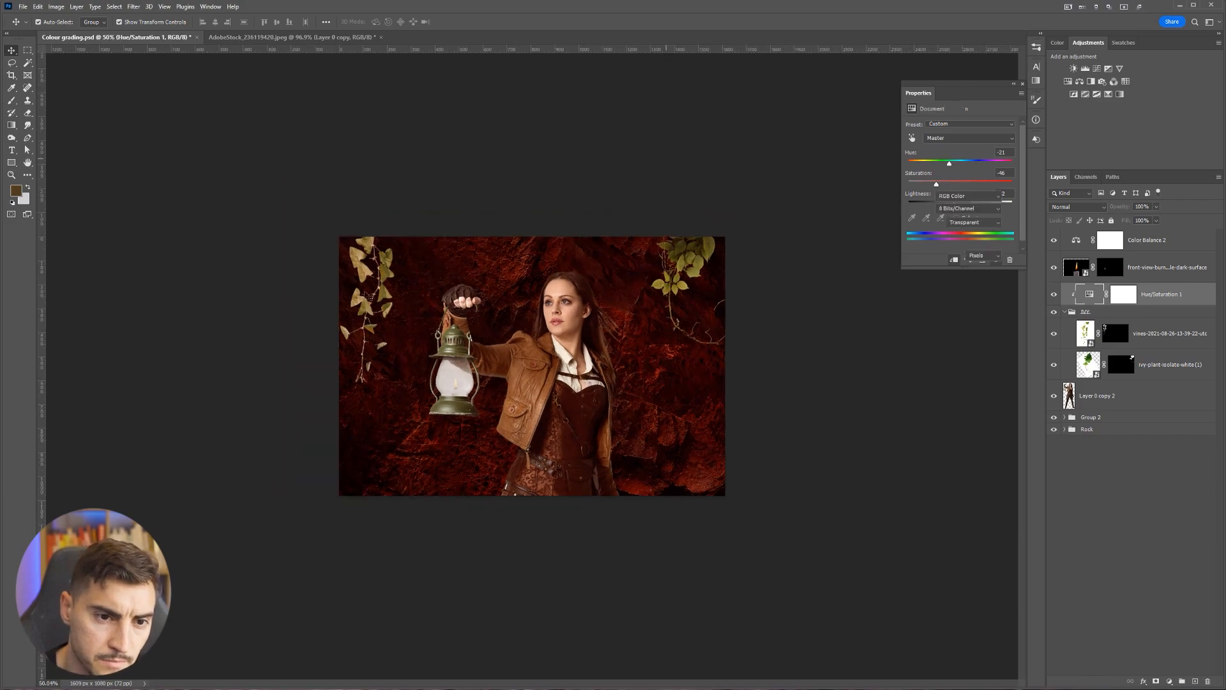
Clip a Curves adjustment to the vines layer and lower the curve's white point to darken the bright leaves
scroll(344, 195, up, 4)
click(139, 137)
scroll(149, 136, up, 5)
scroll(183, 136, up, 9)
drag(186, 136, 329, 219)
click(262, 167)
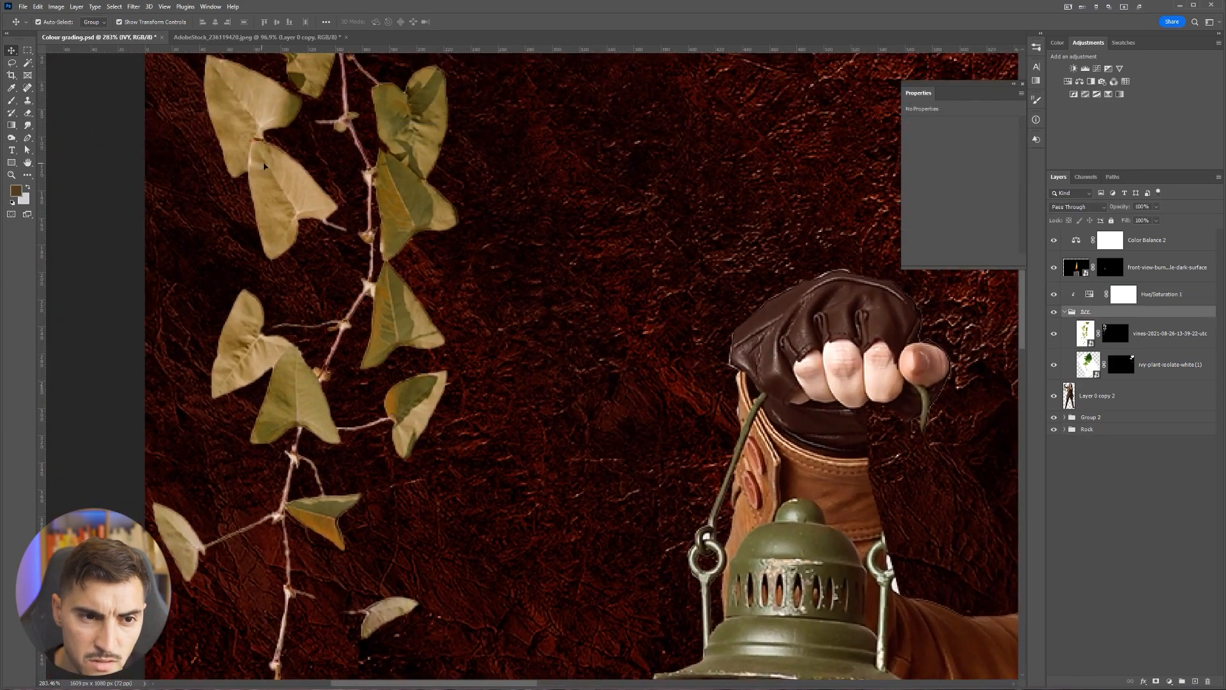
scroll(265, 165, down, 10)
click(1143, 335)
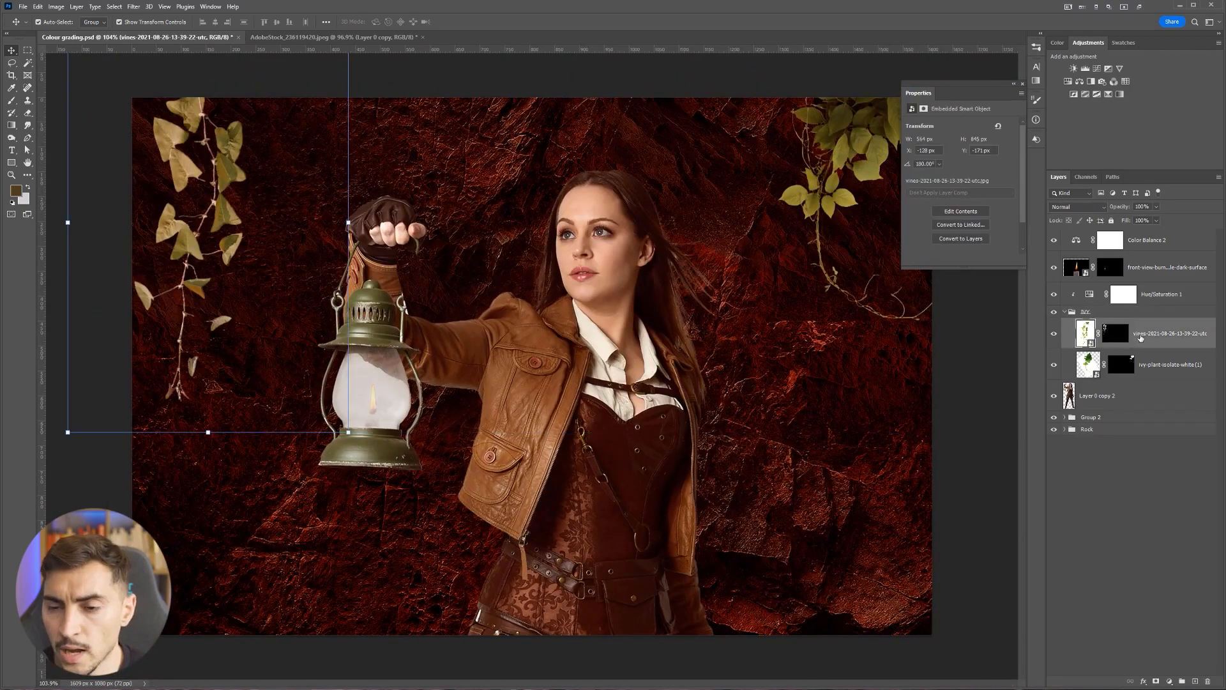
click(1096, 69)
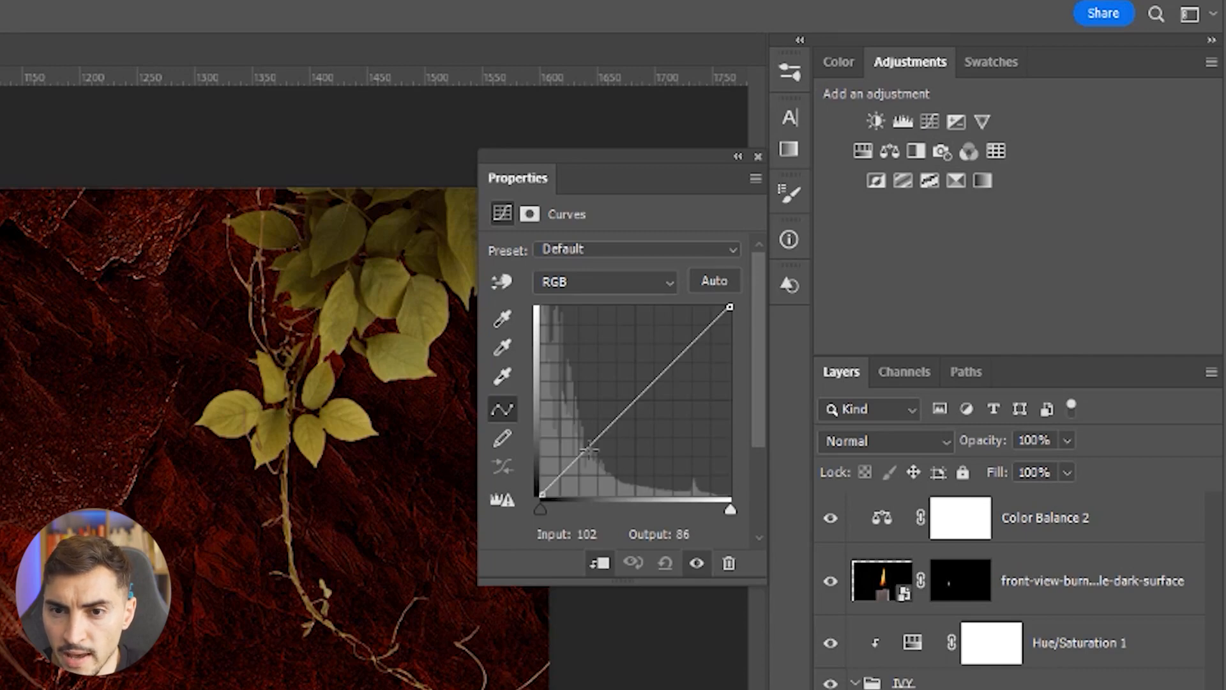
drag(730, 308, 752, 345)
drag(729, 410, 732, 343)
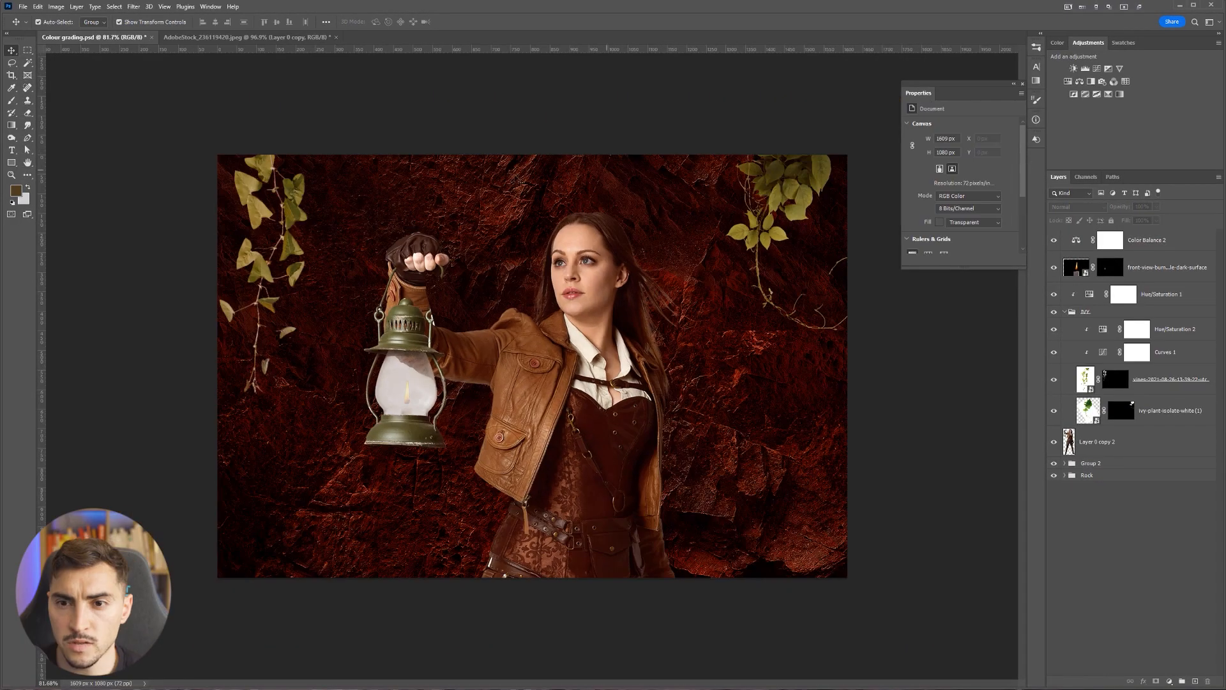
Compare the composition with the ivy's Hue/Saturation and Curves adjustments hidden and shown, leaving them all shown
drag(1053, 295, 1054, 352)
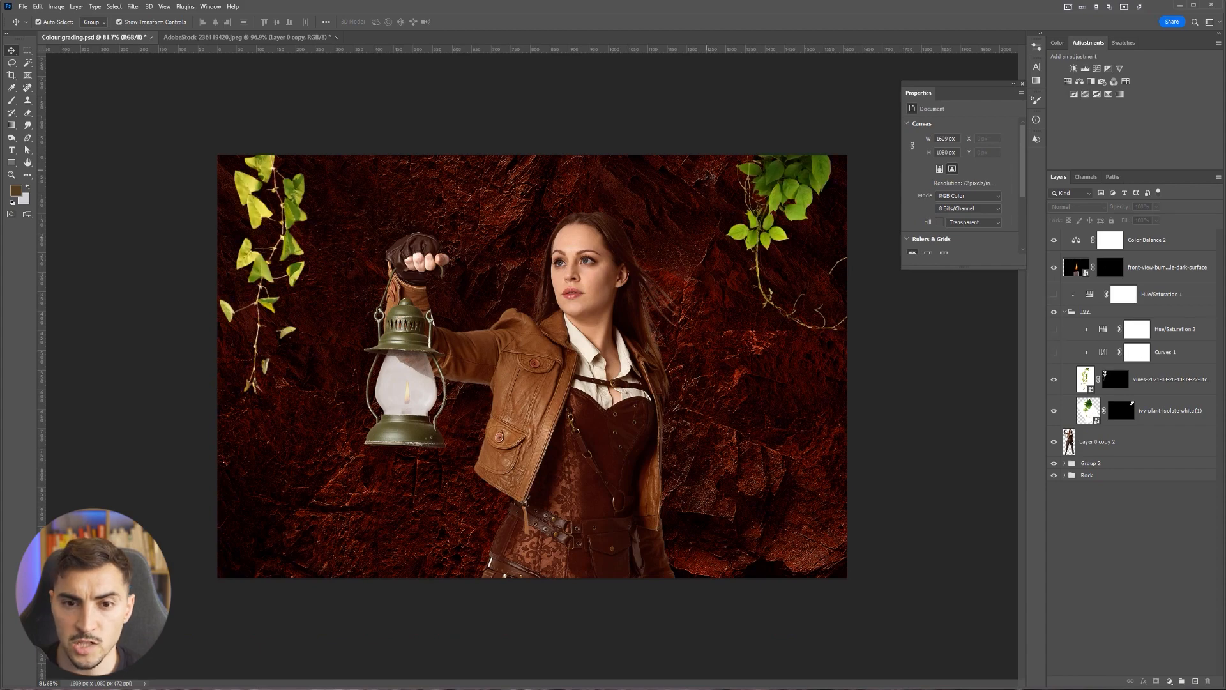
scroll(742, 166, down, 3)
scroll(409, 211, up, 1)
click(1053, 350)
click(1054, 294)
scroll(785, 181, down, 3)
scroll(350, 181, up, 5)
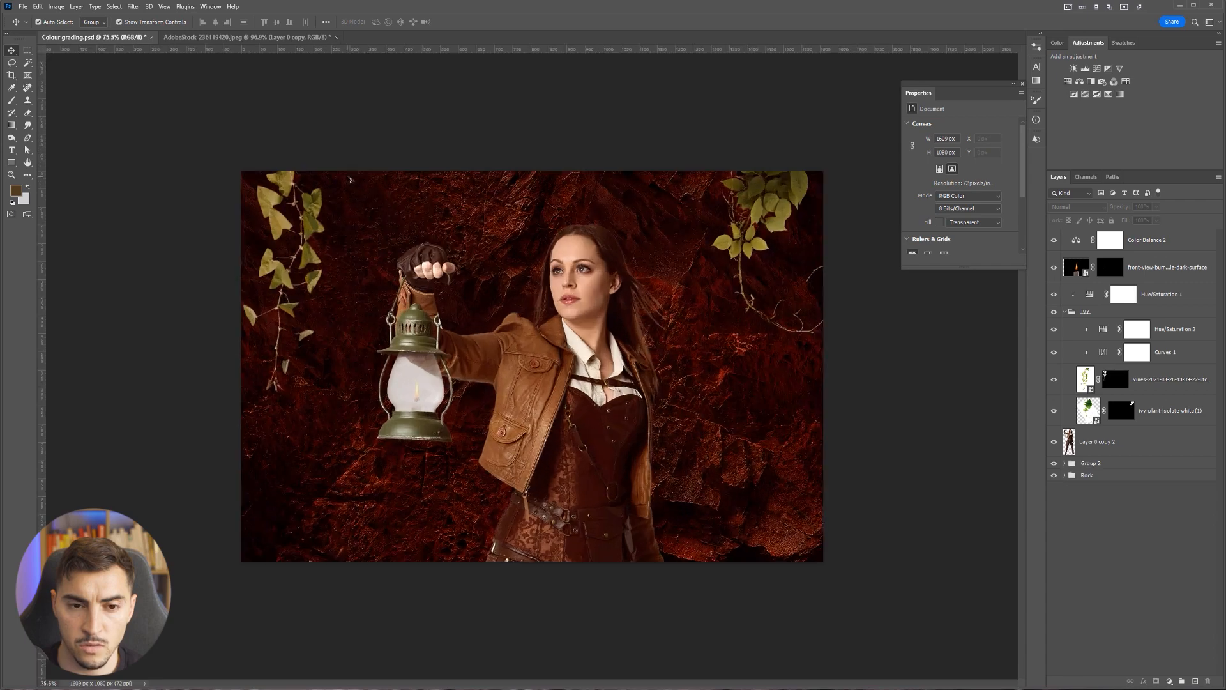
scroll(558, 149, up, 2)
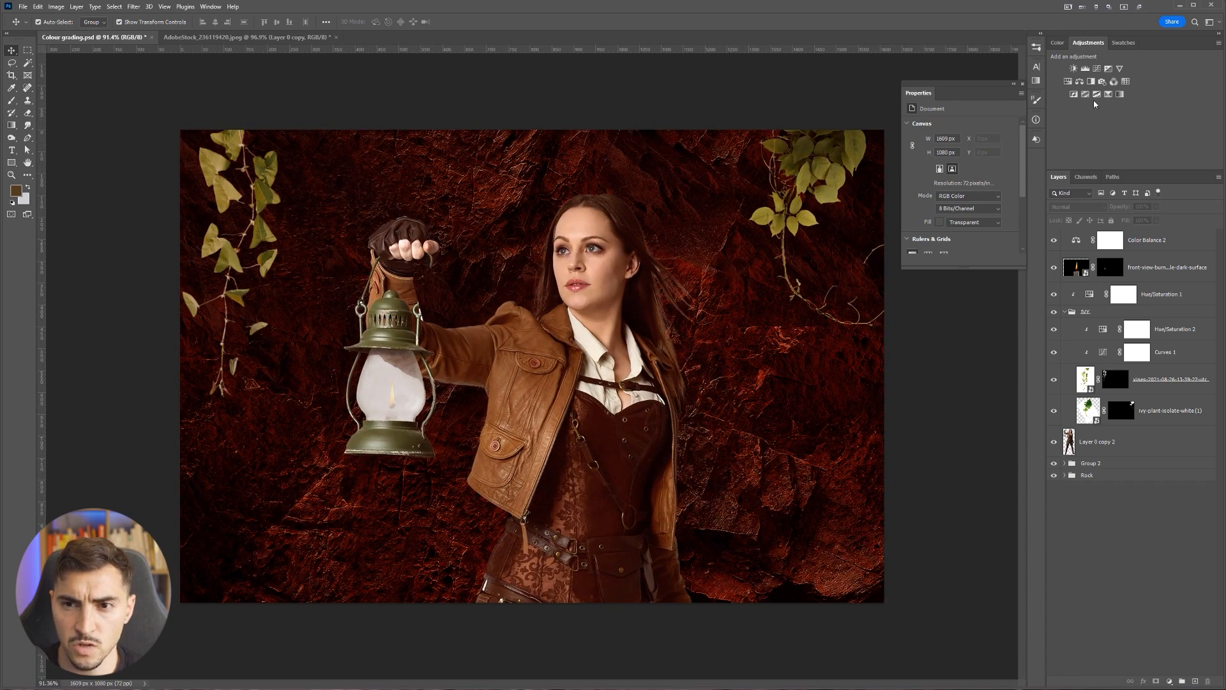
Examine the composition without the surrounding panels, checking the lantern glass and candle flame up close
key(Tab)
scroll(647, 206, down, 3)
scroll(647, 205, up, 3)
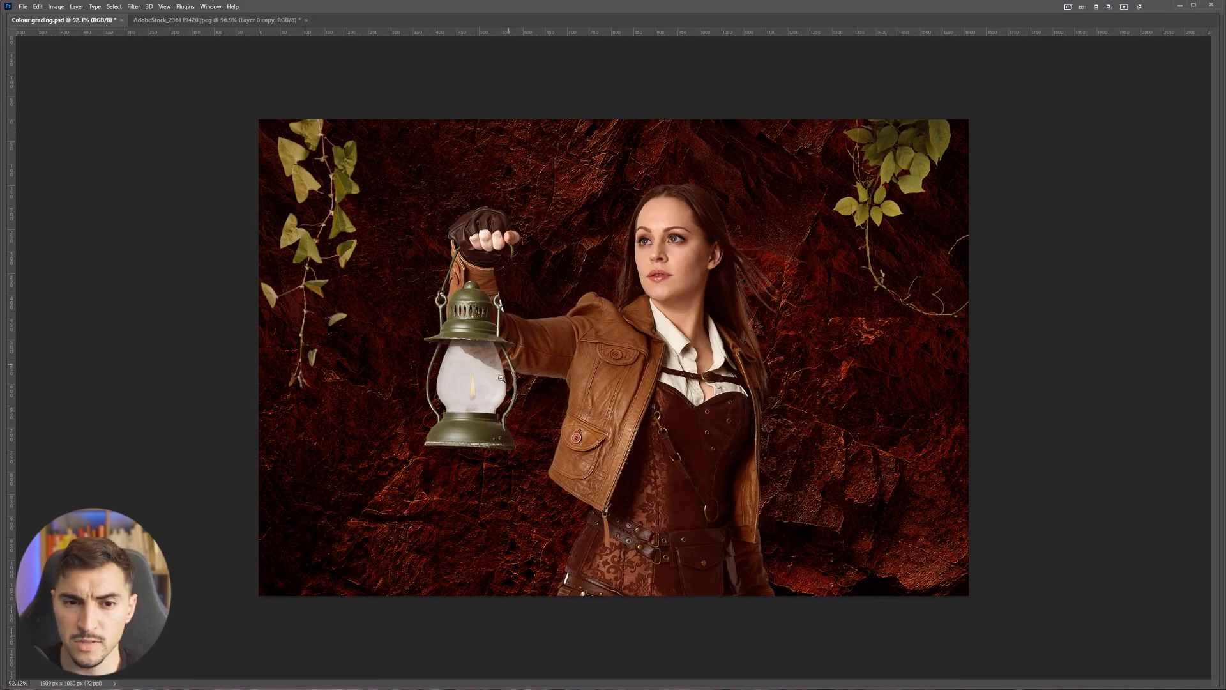
scroll(488, 389, up, 5)
scroll(413, 388, up, 2)
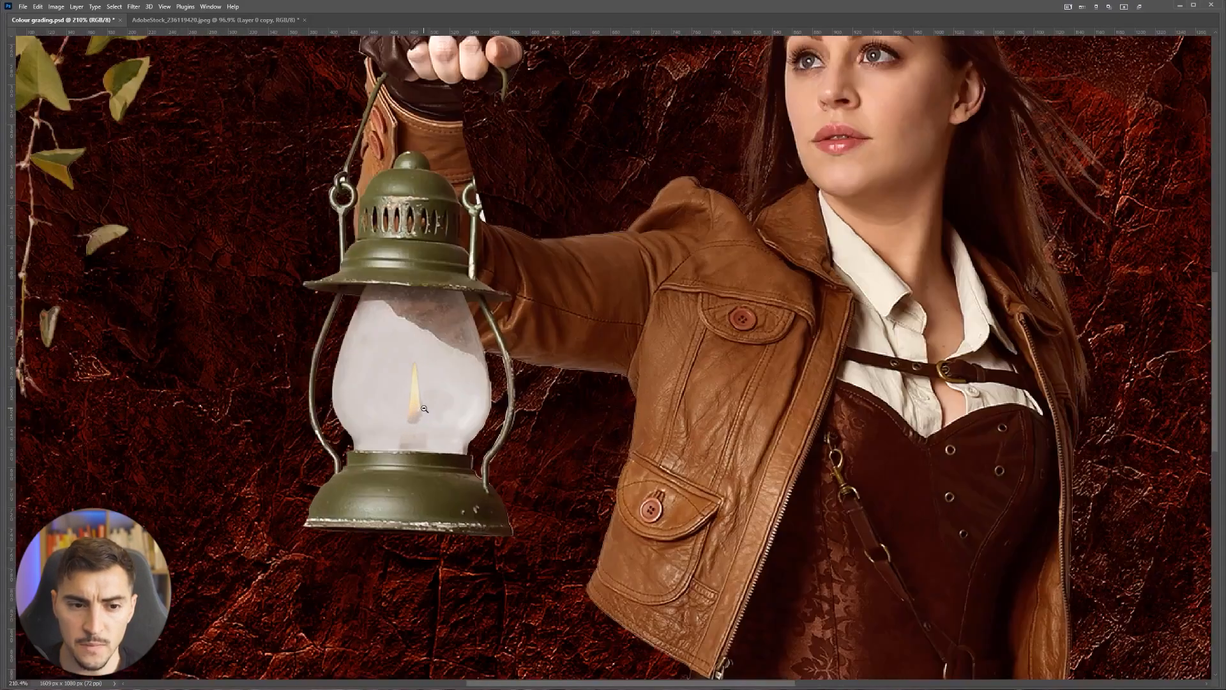
scroll(413, 388, down, 3)
scroll(428, 391, up, 4)
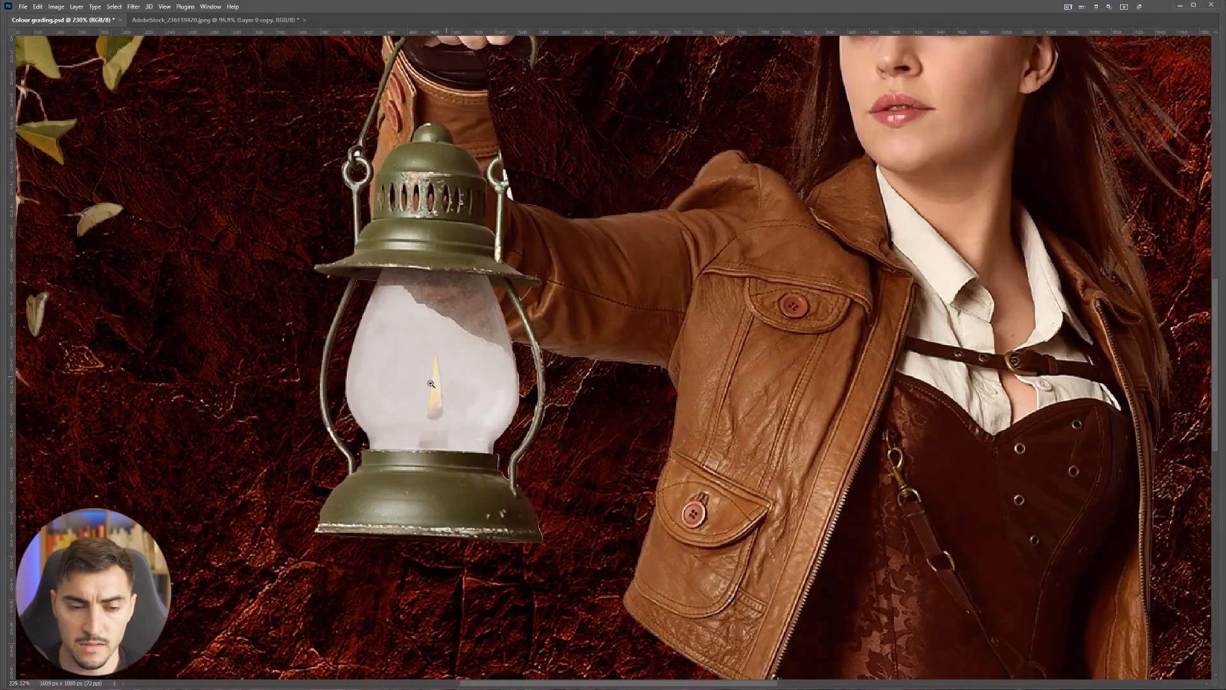
scroll(416, 389, up, 5)
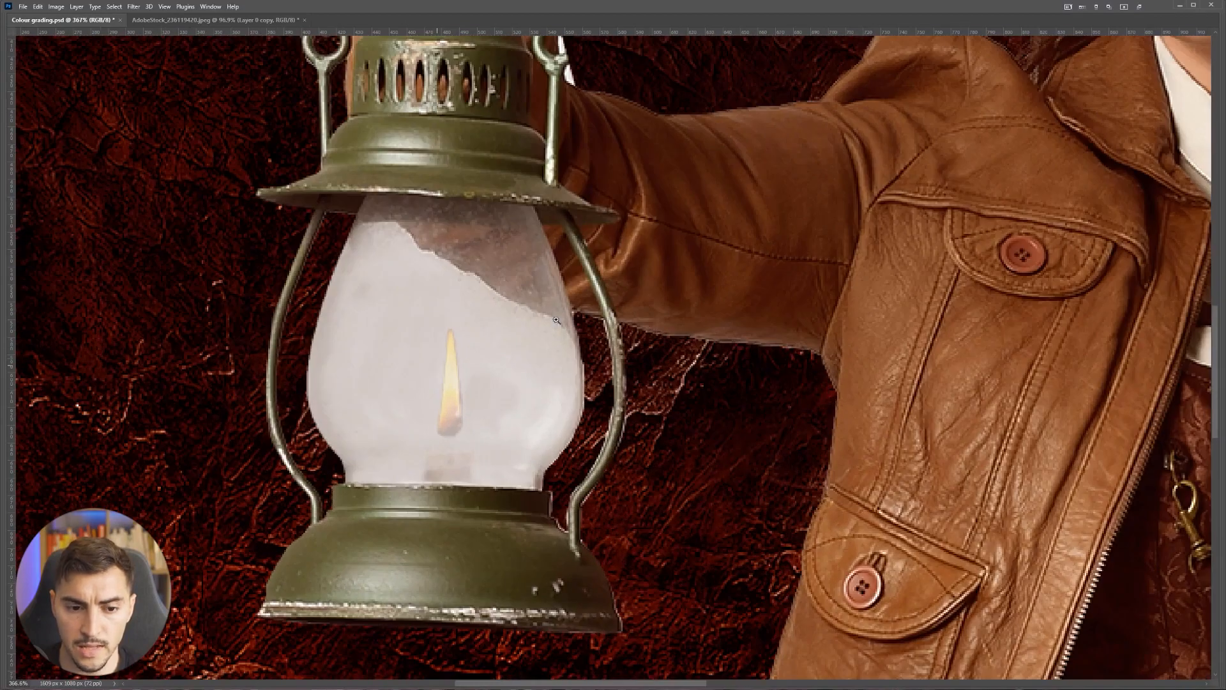
key(Tab)
Create a new layer above Color Balance 2 and set up a Soft Round brush at 300 px with 0% hardness
drag(1090, 254, 1090, 229)
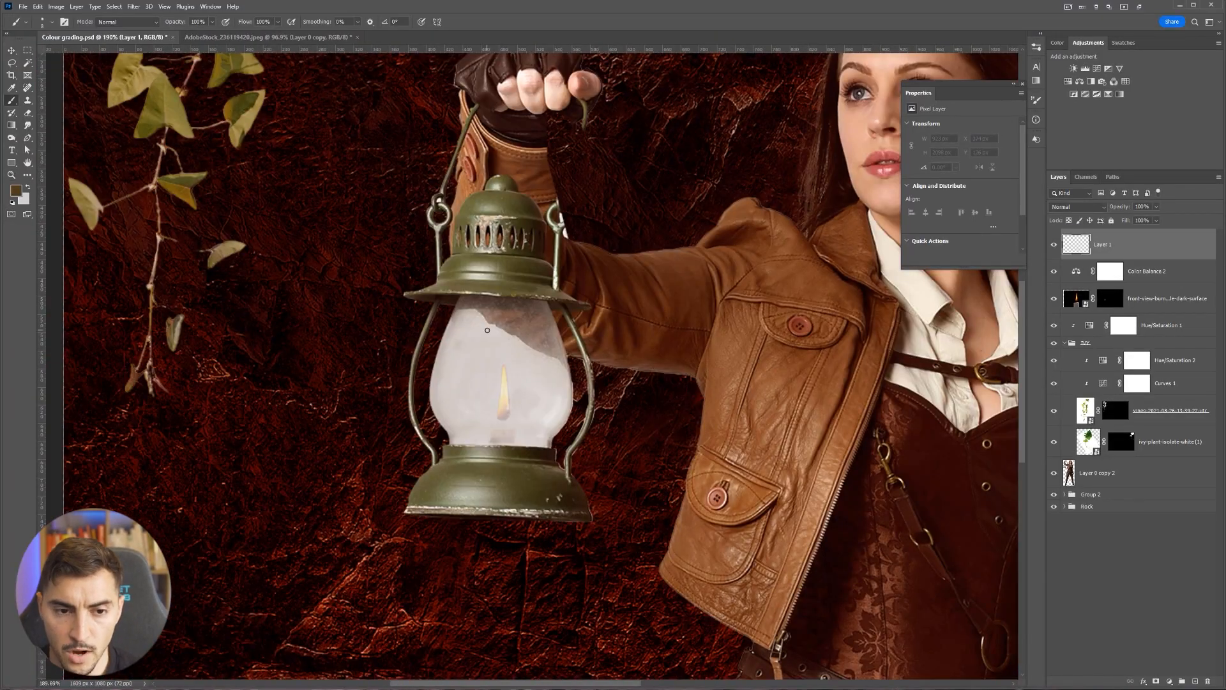
key(bracketright)
key(bracketright)
key(bracketright)
key(bracketright)
key(bracketright)
key(bracketright)
key(bracketright)
key(bracketright)
key(bracketright)
key(bracketright)
key(bracketright)
key(bracketright)
key(bracketright)
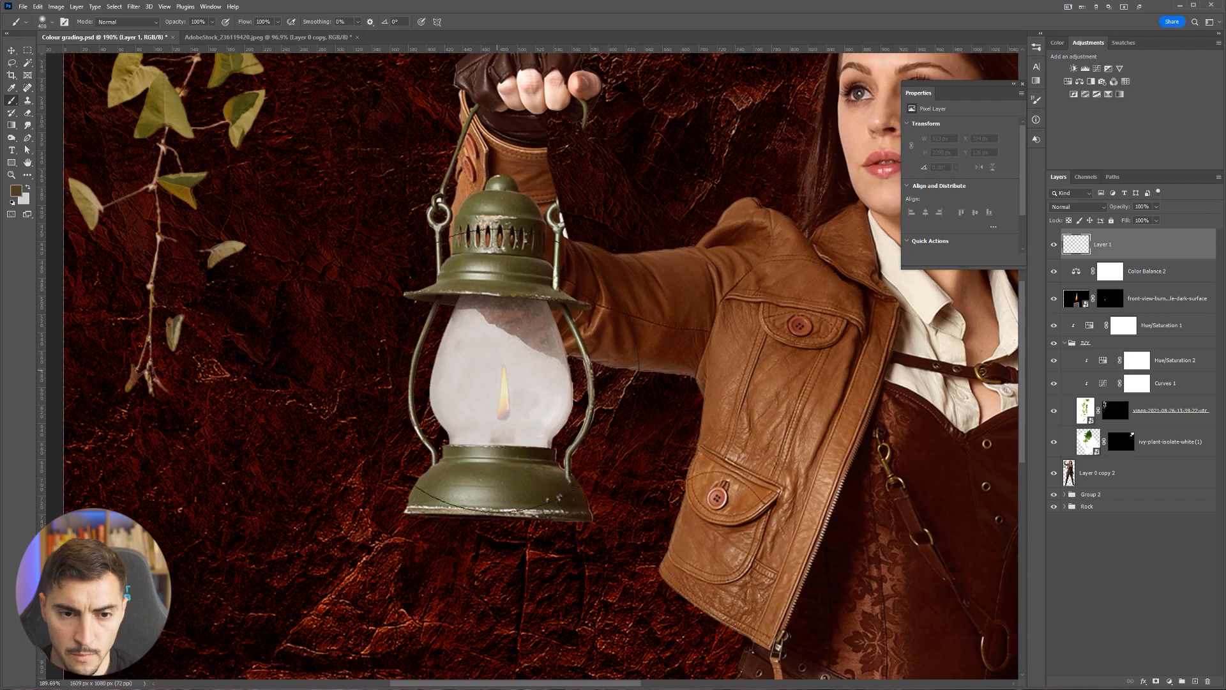
click(49, 22)
drag(57, 75, 55, 76)
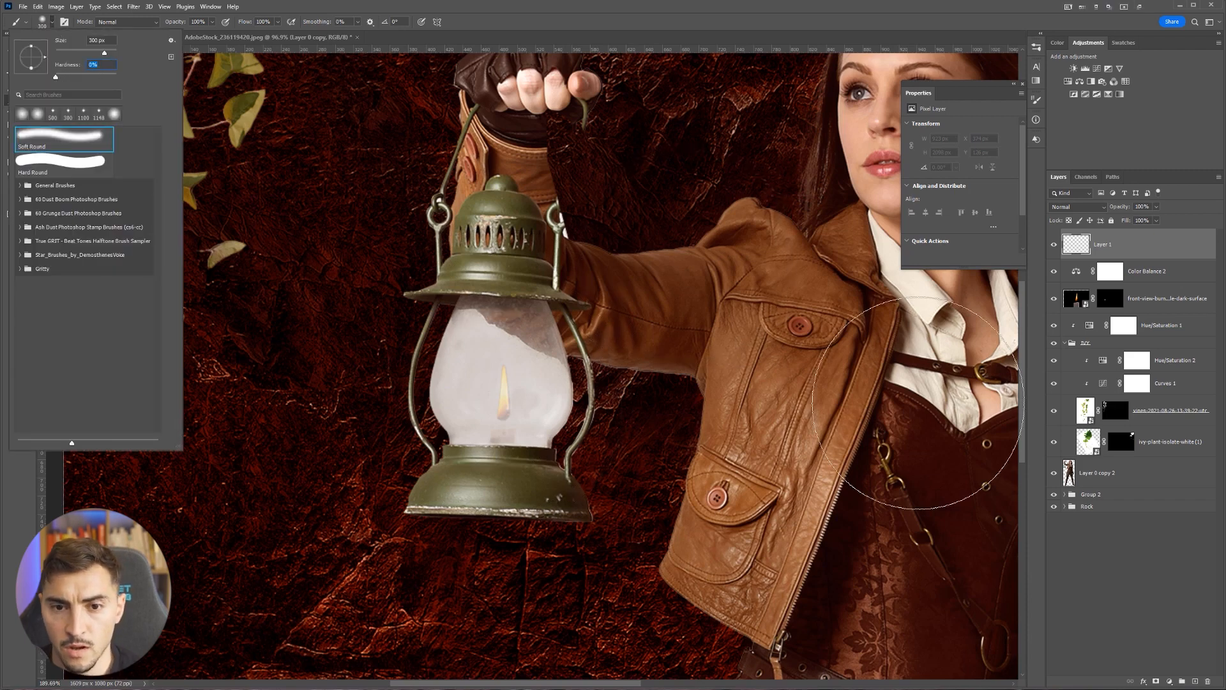
Sample the candle flame's pale yellow and paint a soft glow about 486 px across over the lantern glass
alt+click(510, 383)
scroll(493, 373, up, 10)
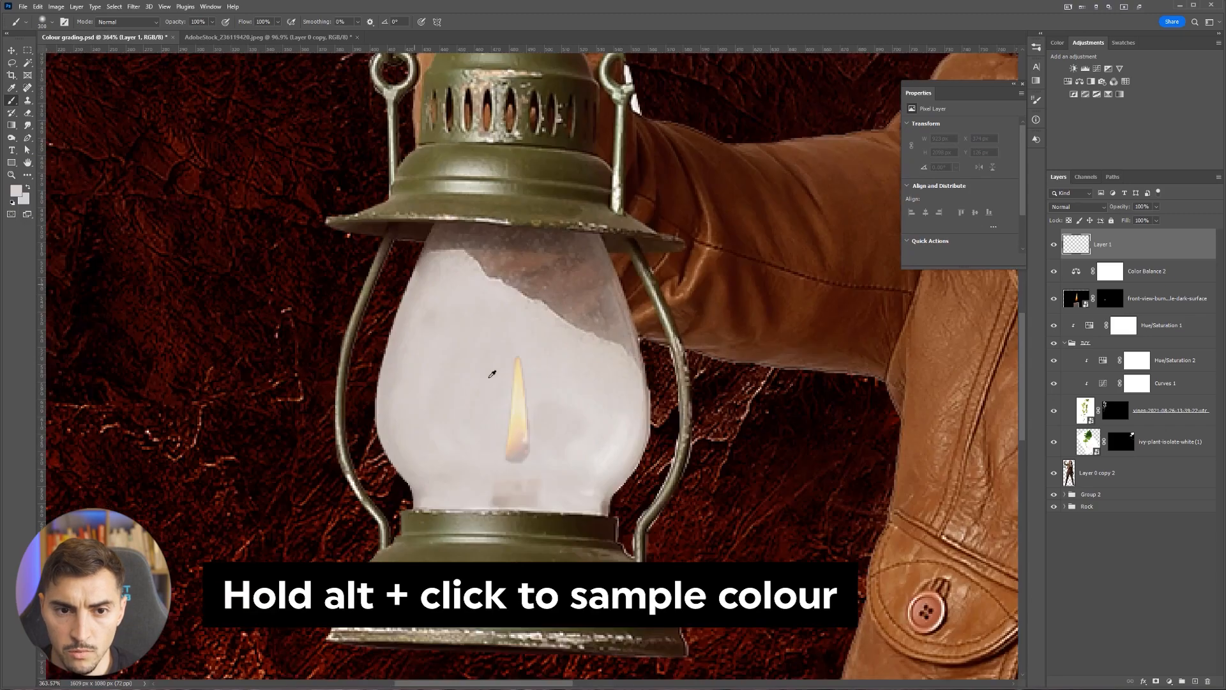
alt+click(502, 386)
scroll(503, 389, down, 1)
scroll(507, 387, down, 7)
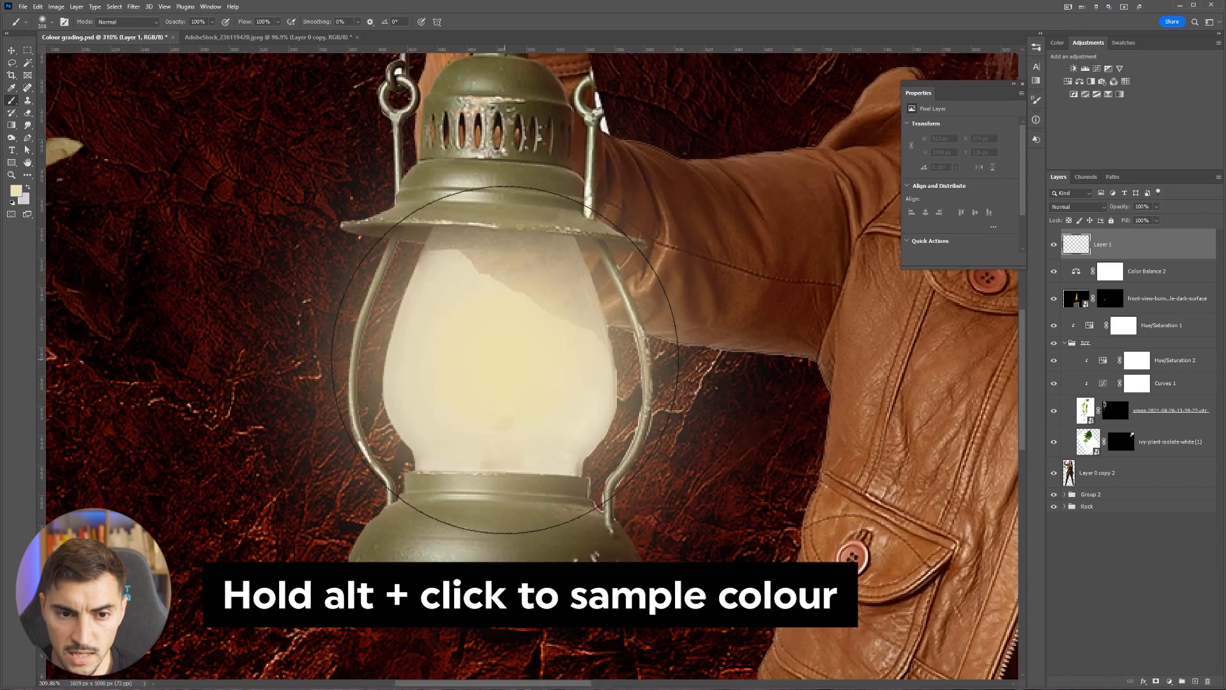
scroll(508, 357, down, 3)
click(508, 356)
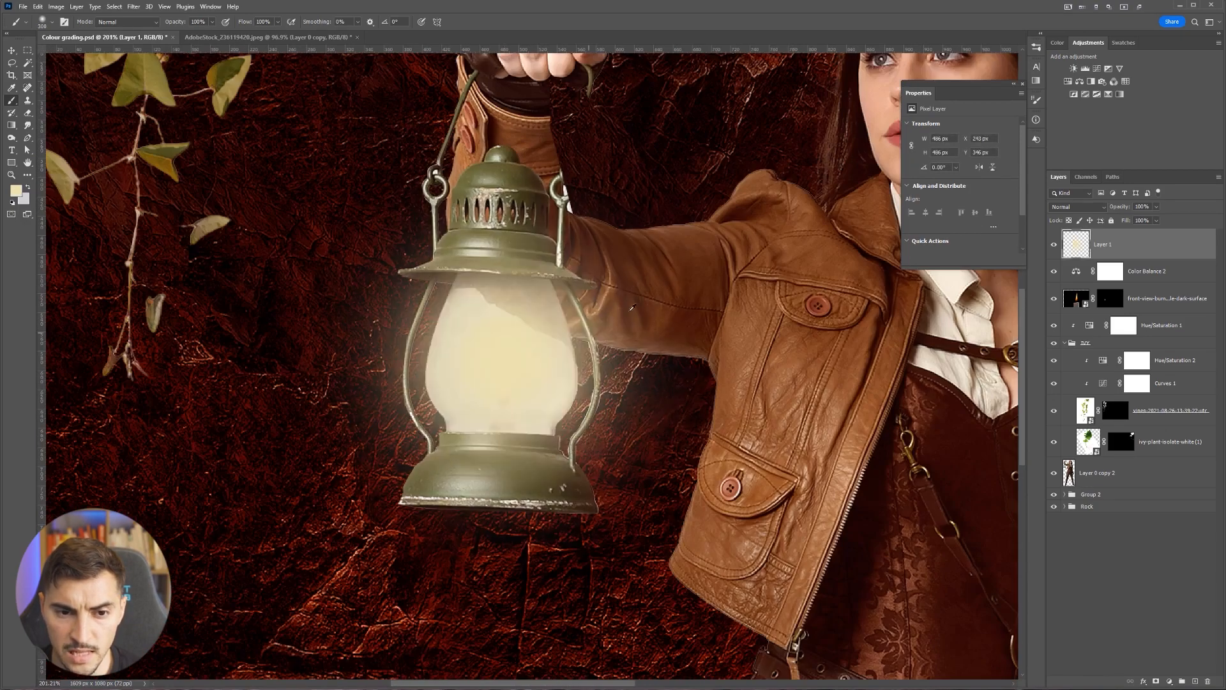
Try several blend modes on the Layer 1 glow, including Multiply, Lighten, Color Dodge and Lighter Color, and set it to Hard Light
scroll(508, 356, down, 5)
scroll(292, 378, up, 4)
scroll(292, 378, up, 3)
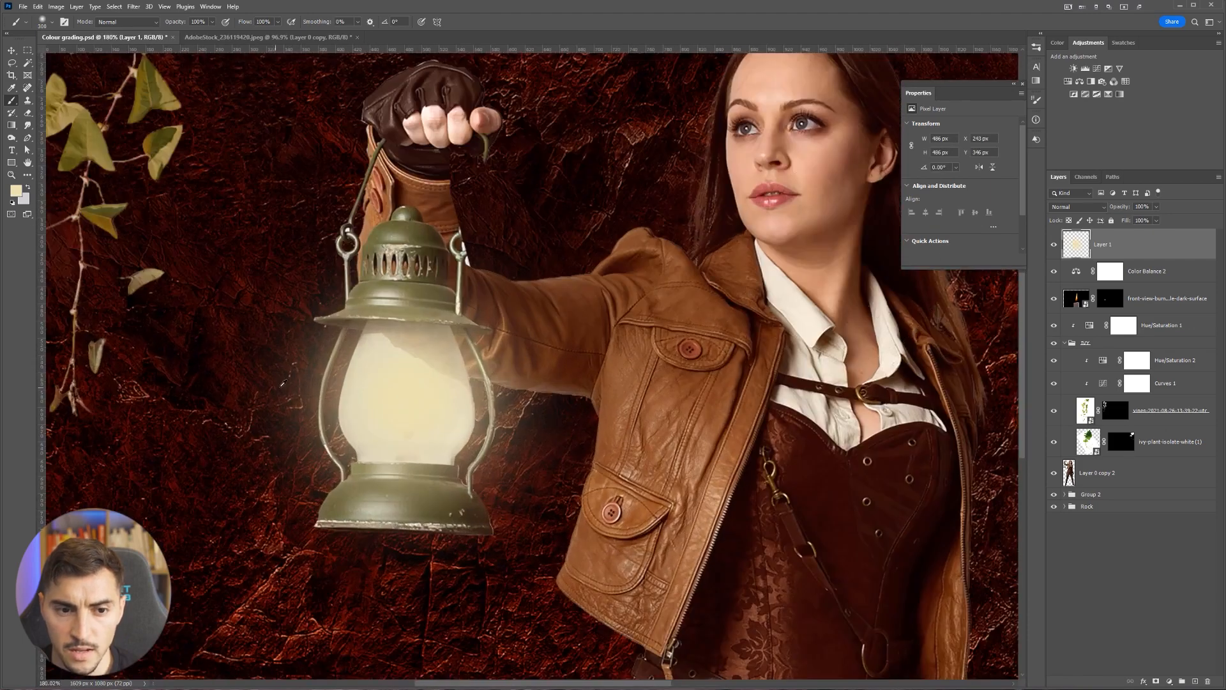
click(1067, 207)
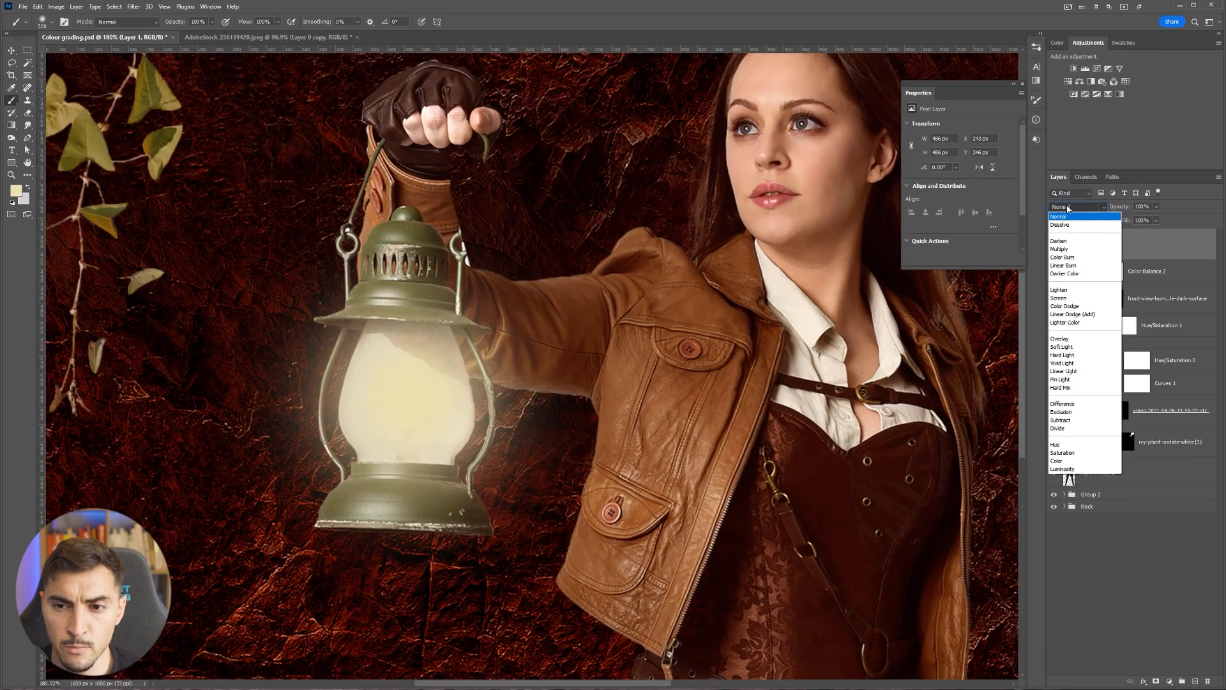
click(1064, 210)
scroll(1064, 210, down, 6)
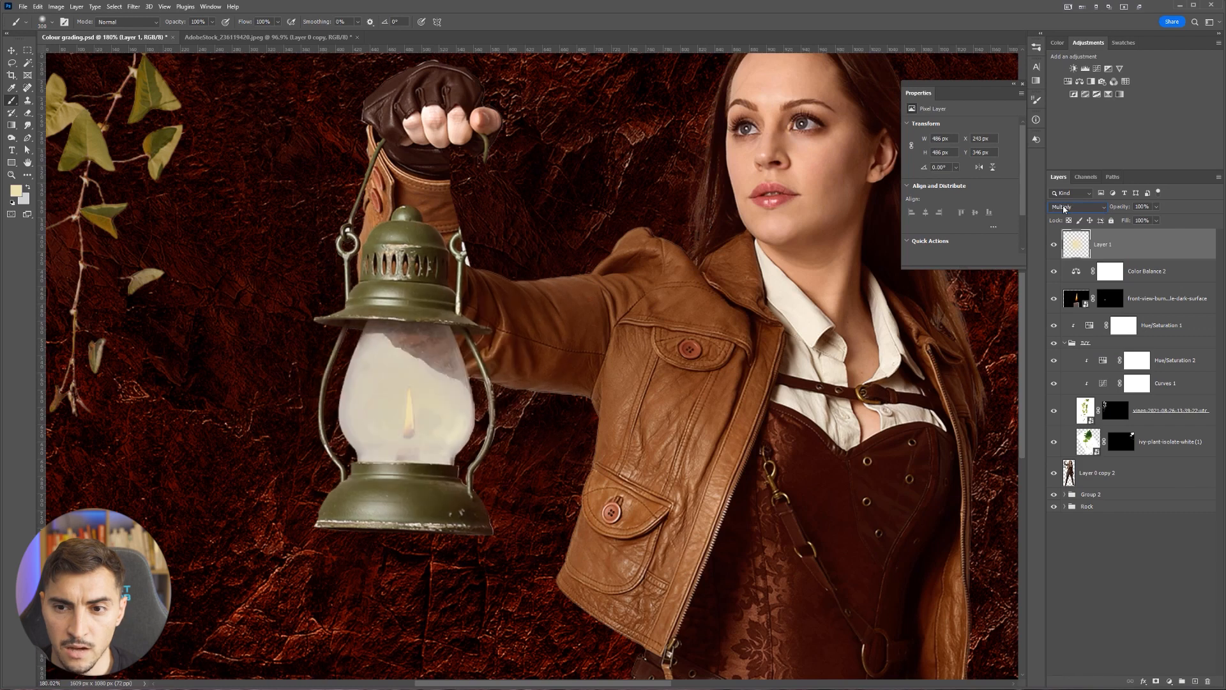
scroll(1064, 210, down, 1)
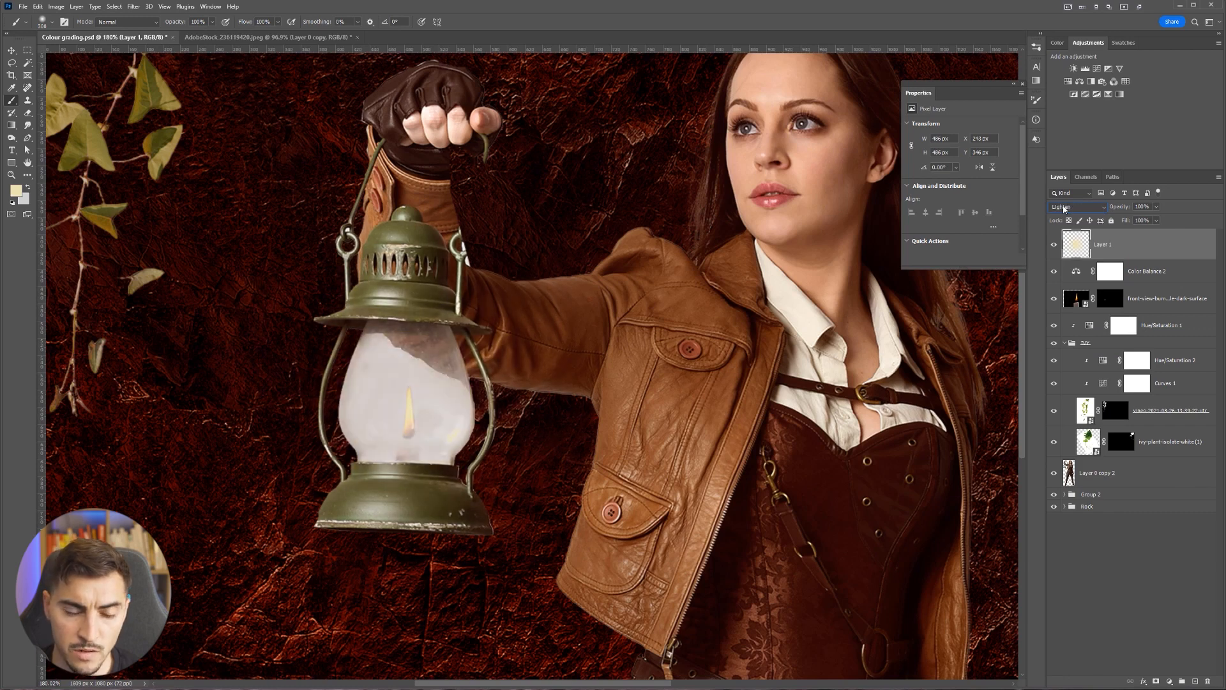
scroll(1065, 209, down, 1)
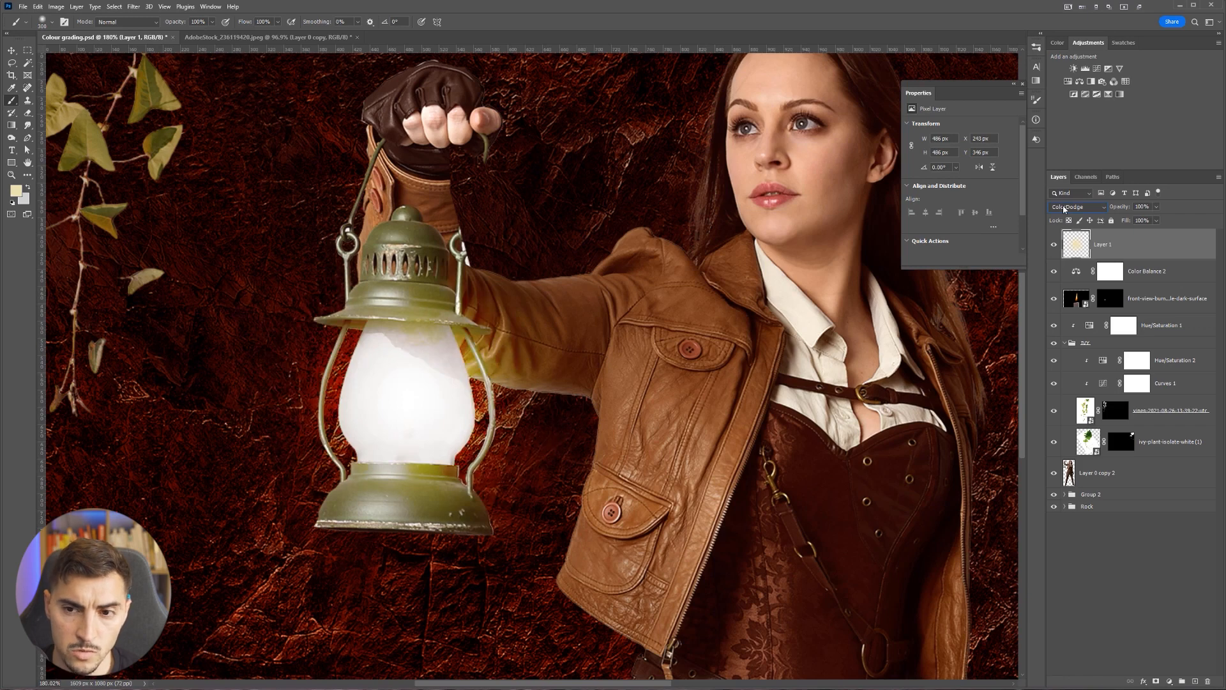
scroll(1064, 209, down, 1)
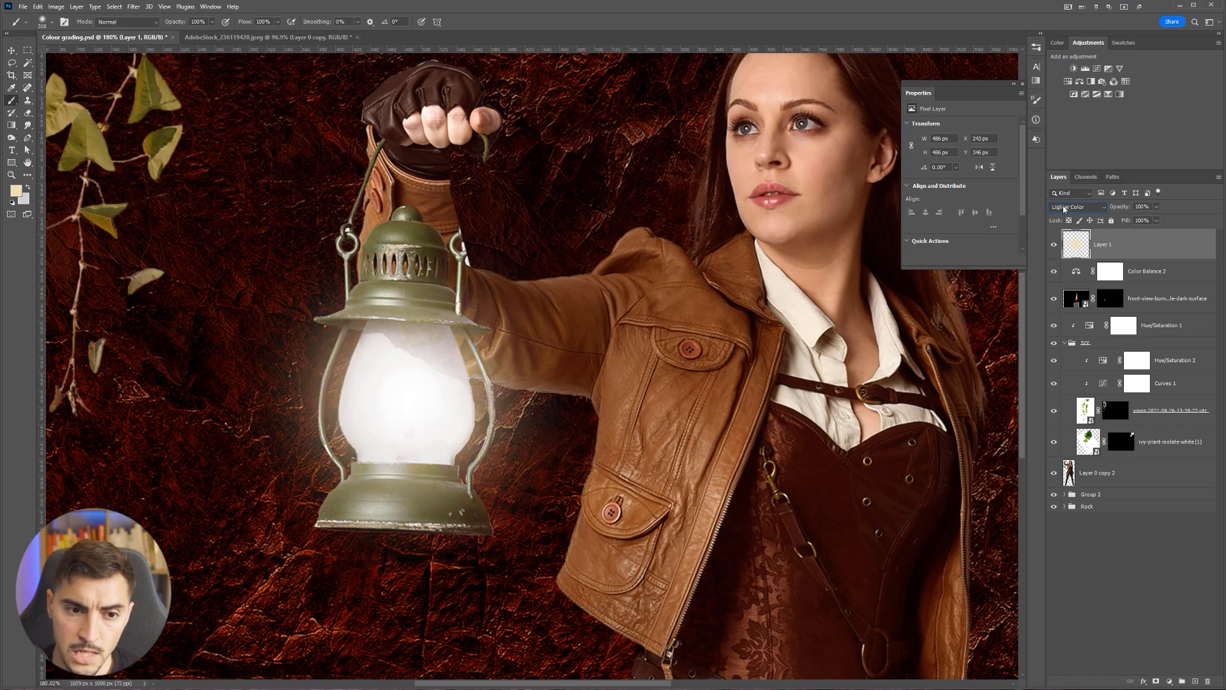
scroll(1064, 209, down, 1)
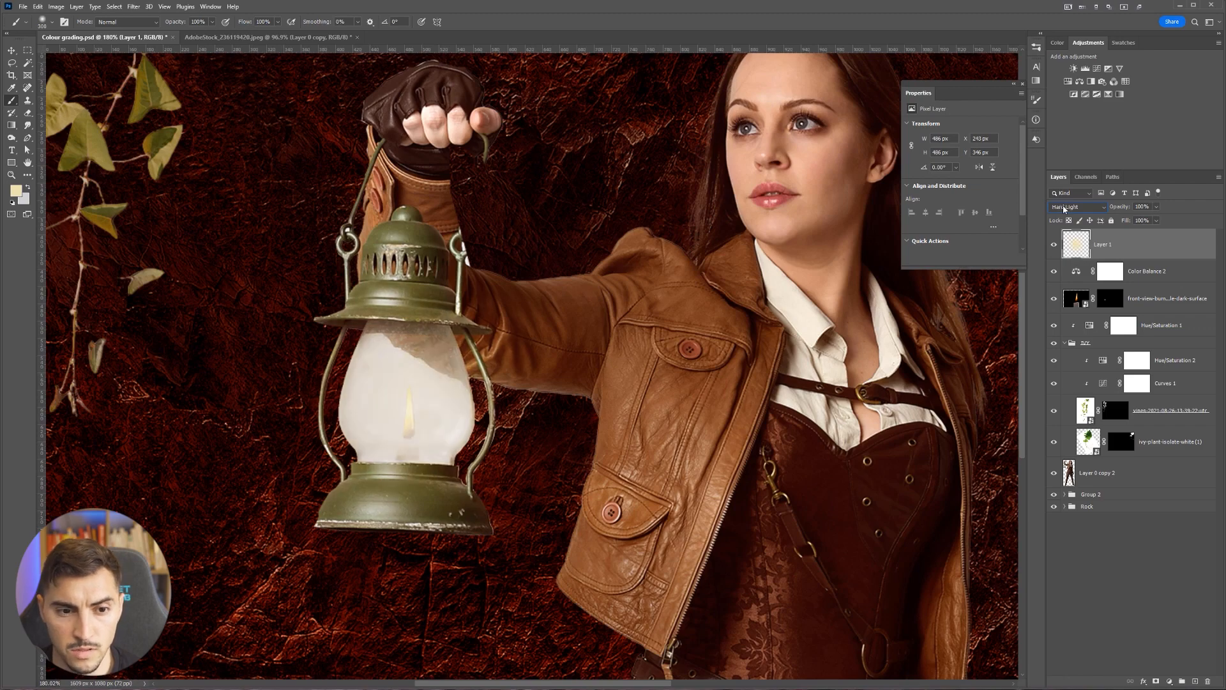
scroll(1064, 208, down, 1)
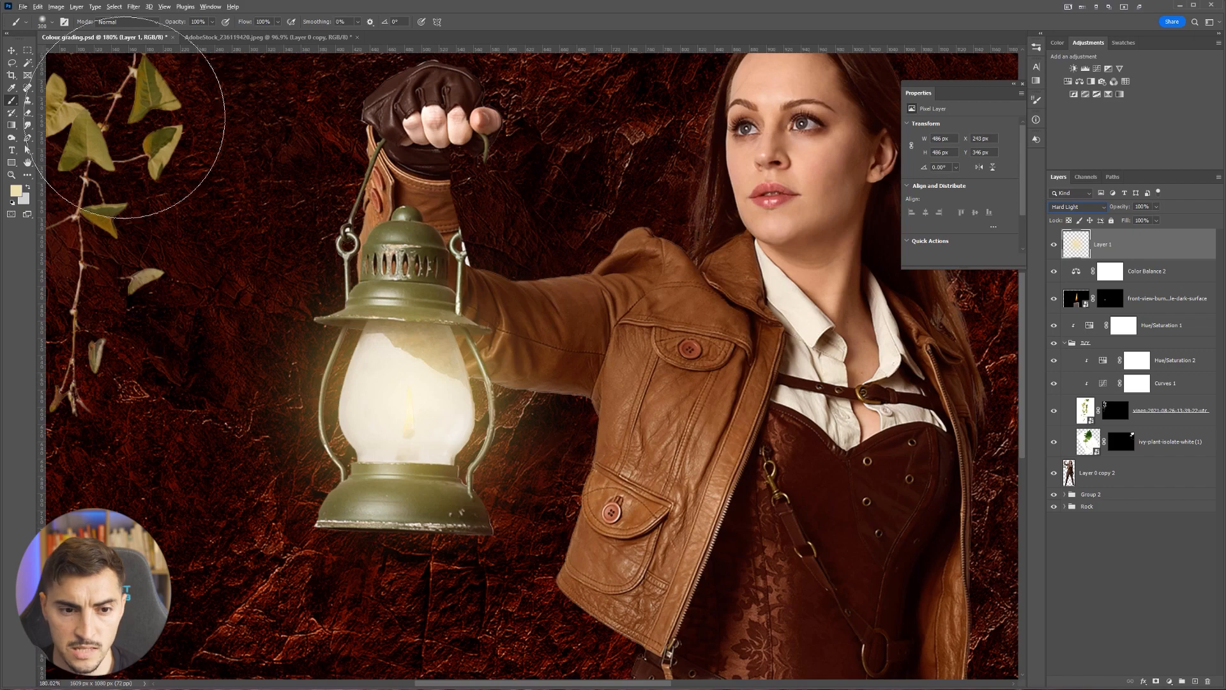
Review the glow in the full image, recheck Lighten against Hard Light, choose Hard Light and compare with Layer 1 hidden and shown
key(ctrl+t)
key(Tab)
key(ctrl+0)
key(Return)
key(Tab)
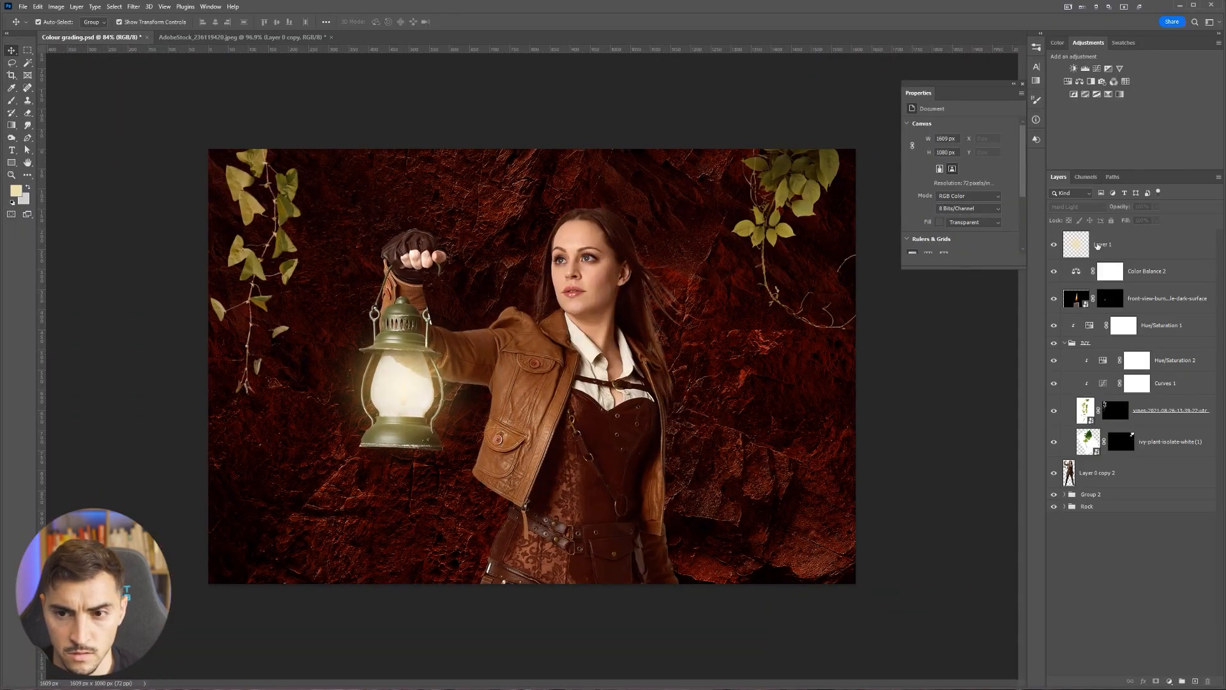
click(1077, 206)
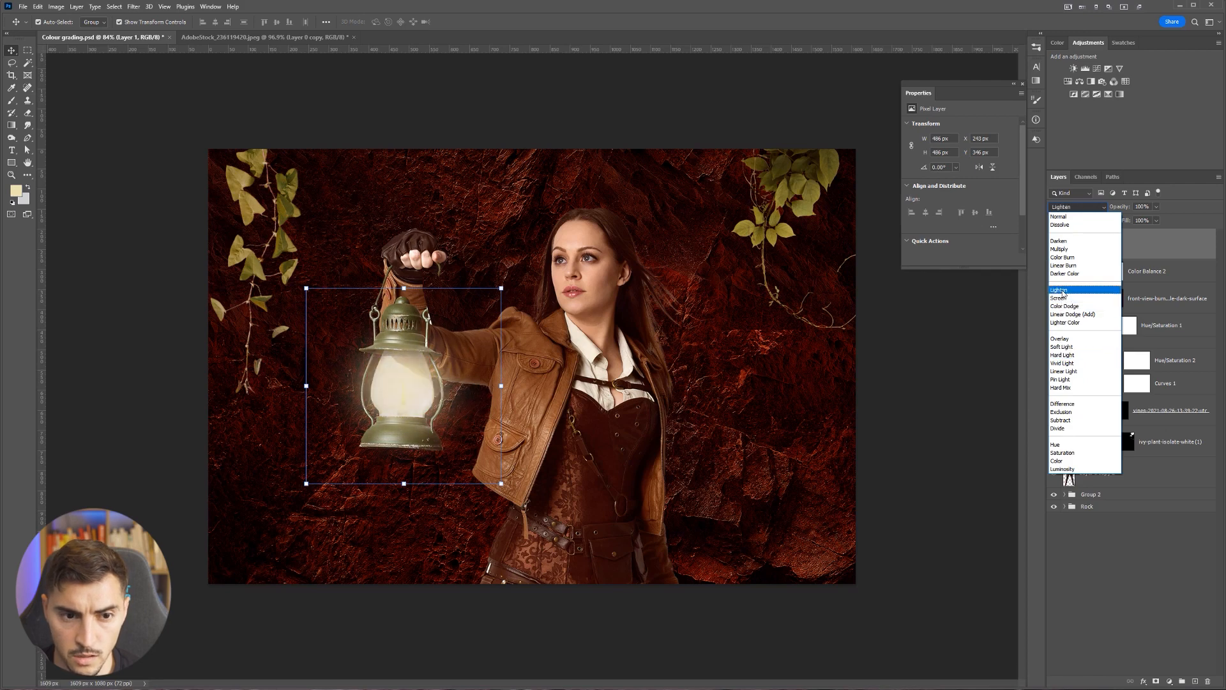
click(1059, 356)
click(1054, 245)
click(1053, 244)
Examine the lantern glass and candle flame up close with the Layer 1 glow visible, and inspect them with it hidden
scroll(331, 266, down, 3)
scroll(425, 348, up, 10)
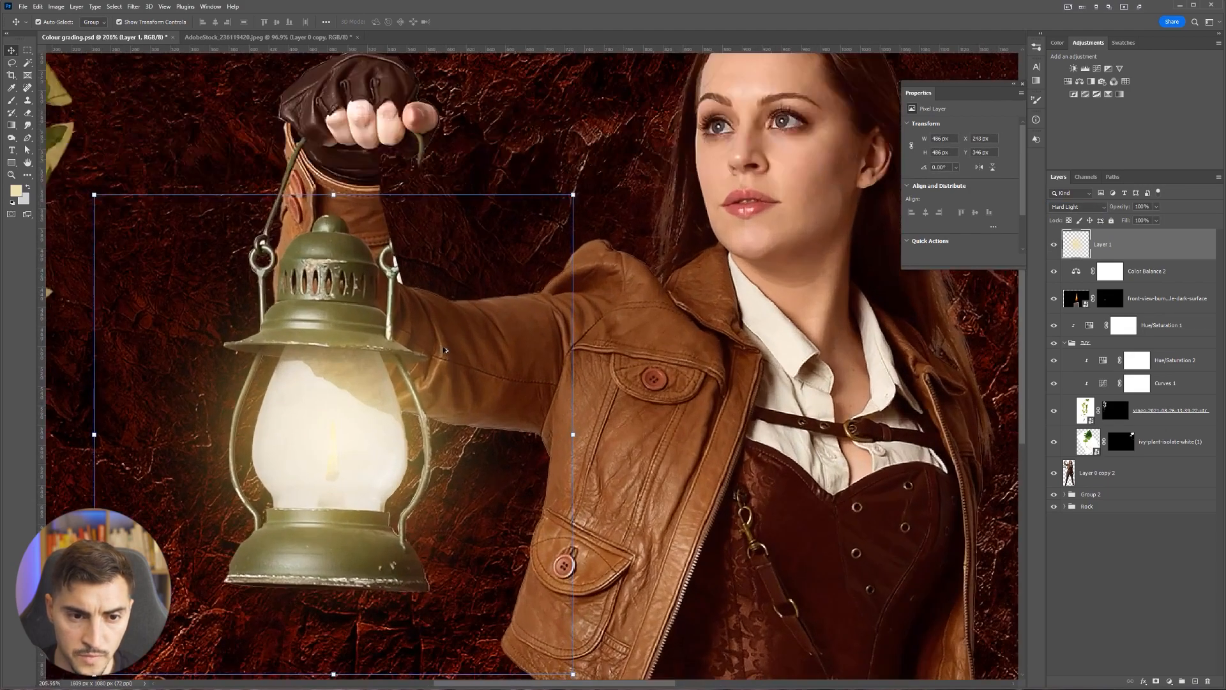
drag(470, 314, 547, 286)
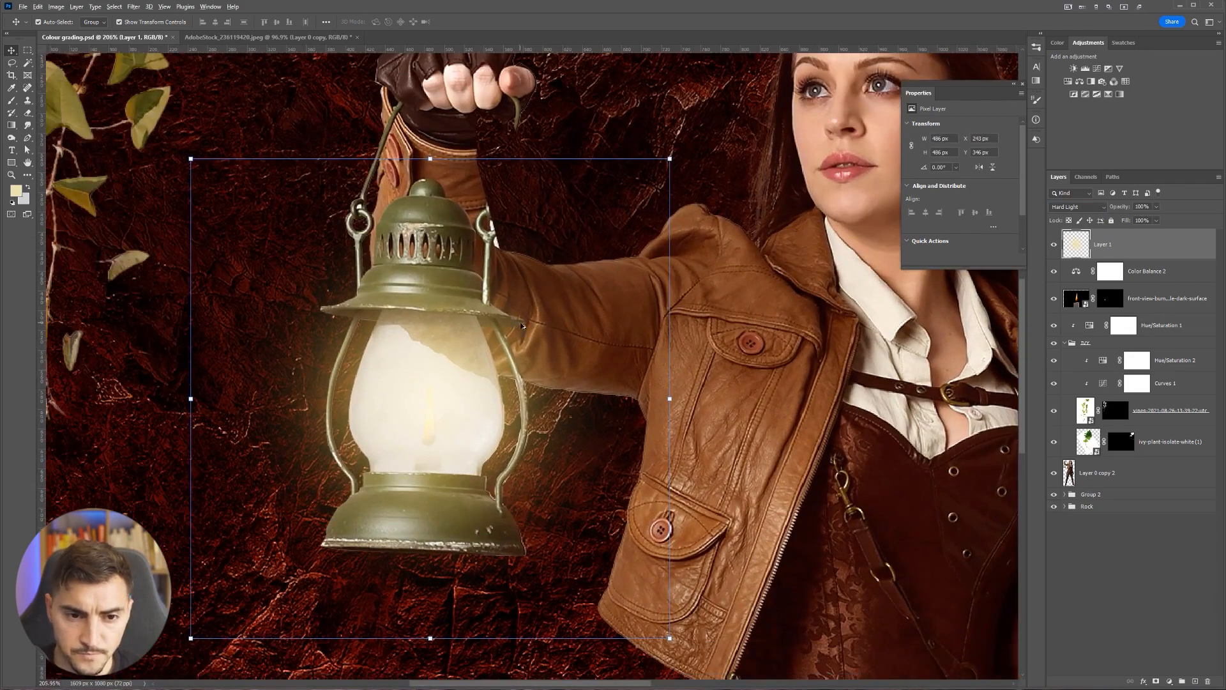
scroll(358, 386, down, 5)
scroll(356, 390, up, 8)
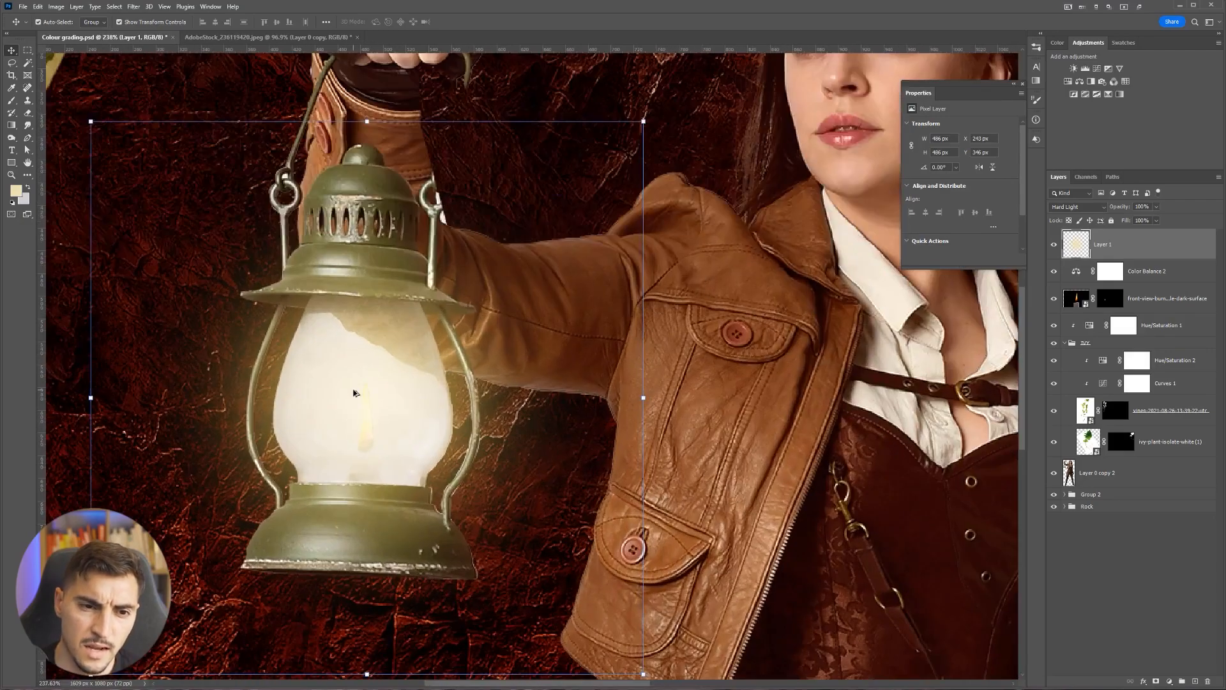
scroll(355, 393, down, 5)
scroll(356, 384, up, 3)
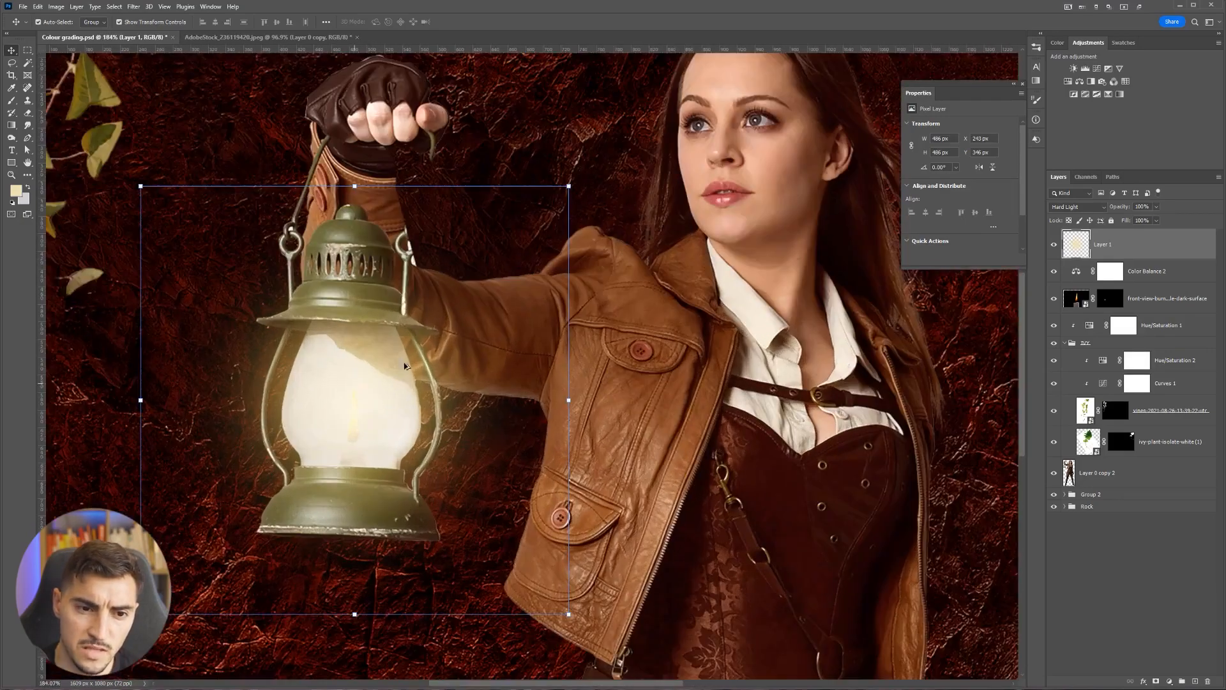
scroll(295, 429, up, 4)
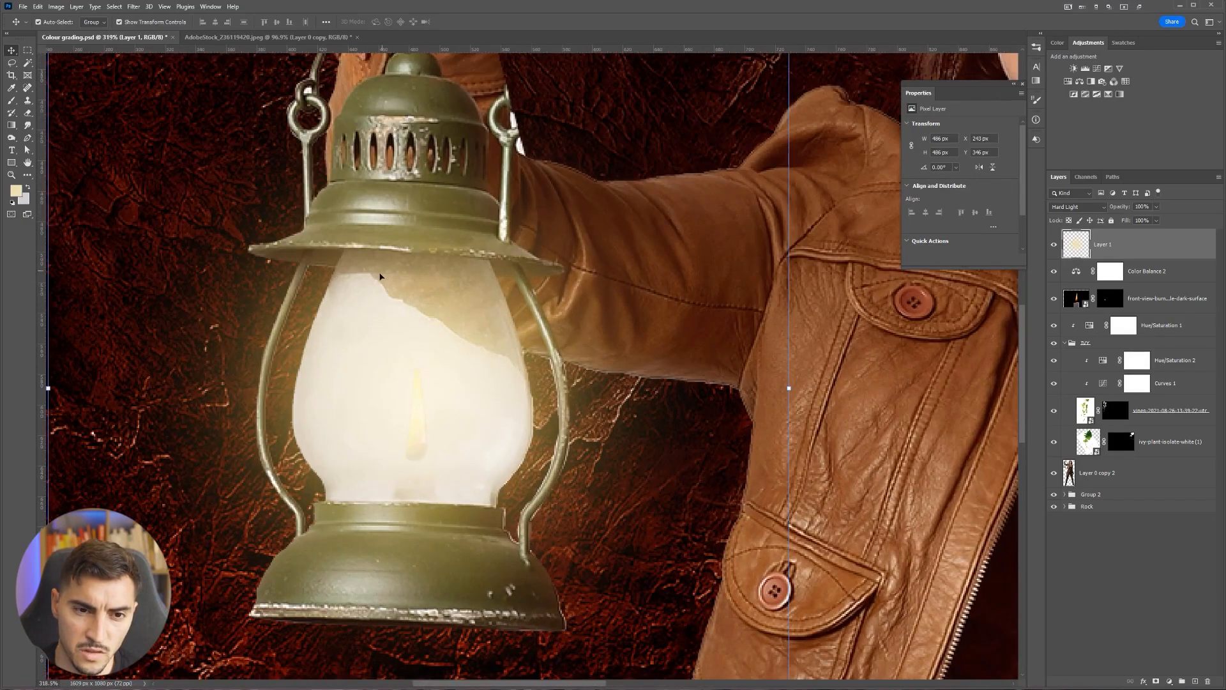
click(1055, 245)
scroll(374, 241, up, 2)
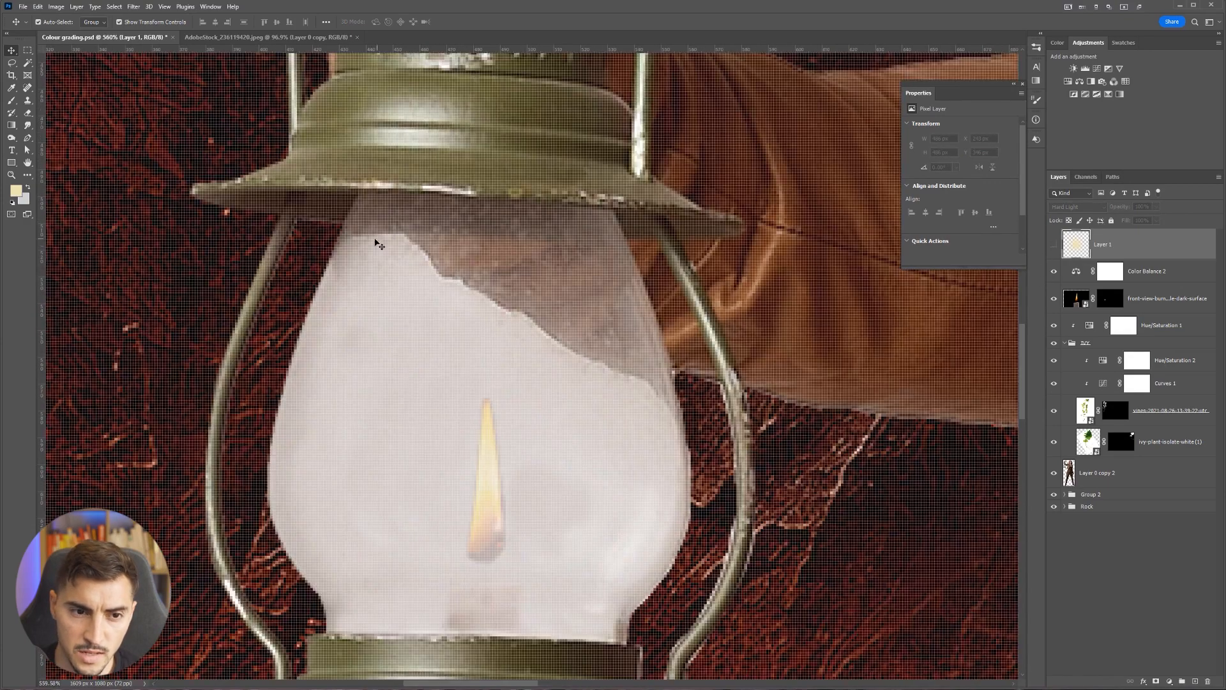
scroll(409, 303, down, 2)
scroll(404, 310, down, 1)
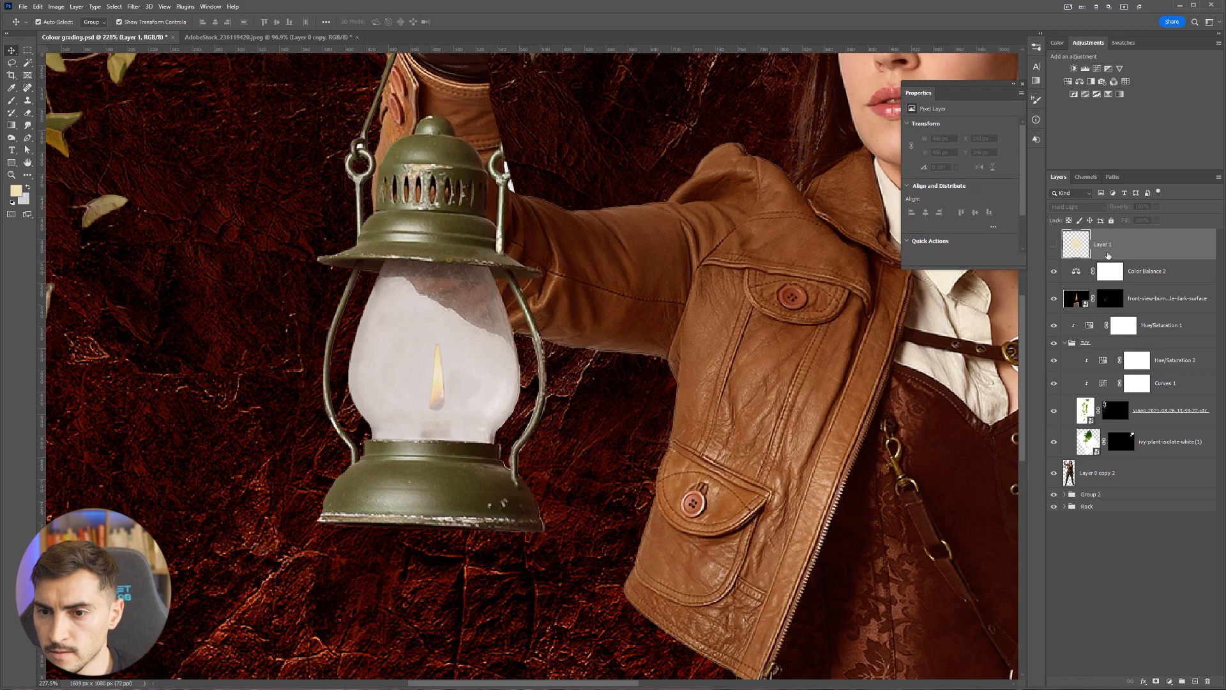
Add a Hue/Saturation adjustment directly above Layer 0 copy 2, clip it to that layer and invert its mask to black
click(1070, 81)
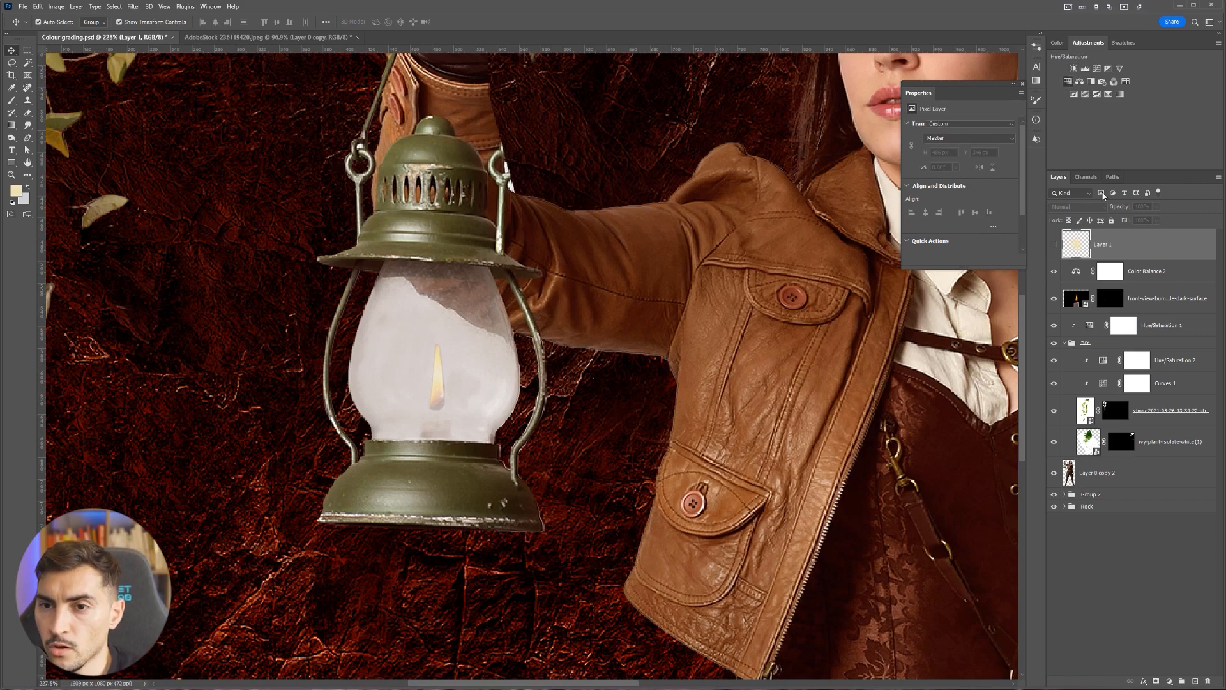
drag(1099, 245, 1077, 479)
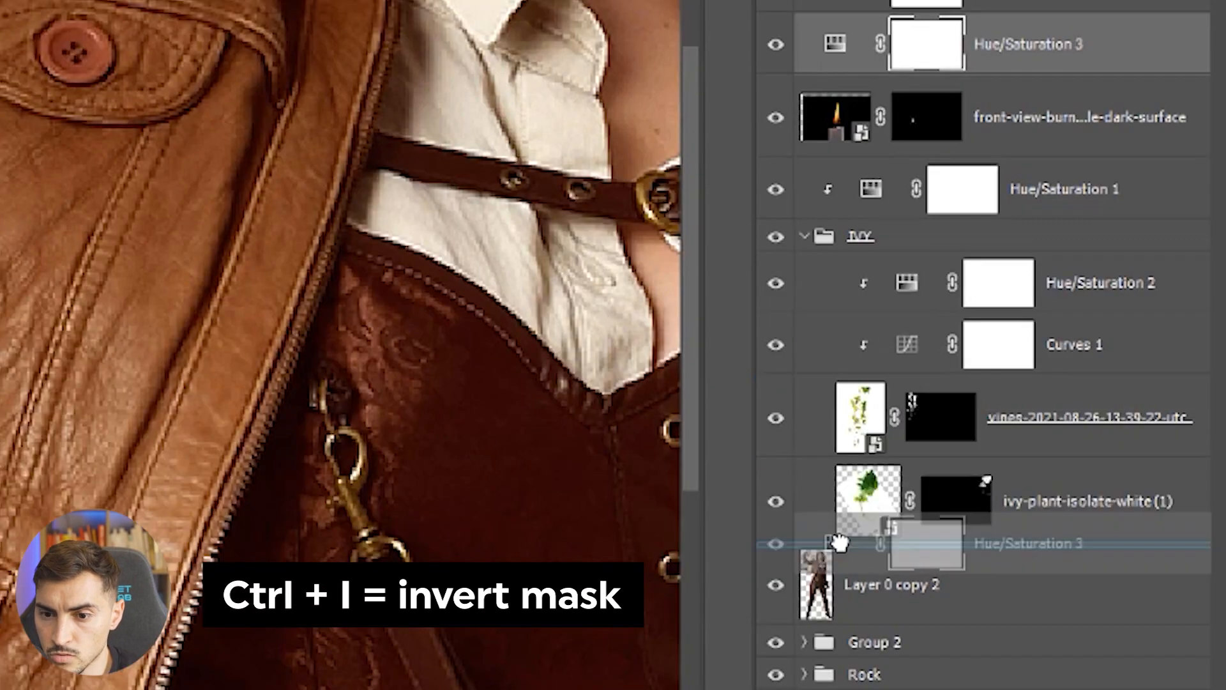
drag(838, 542, 840, 542)
key(ctrl+alt+g)
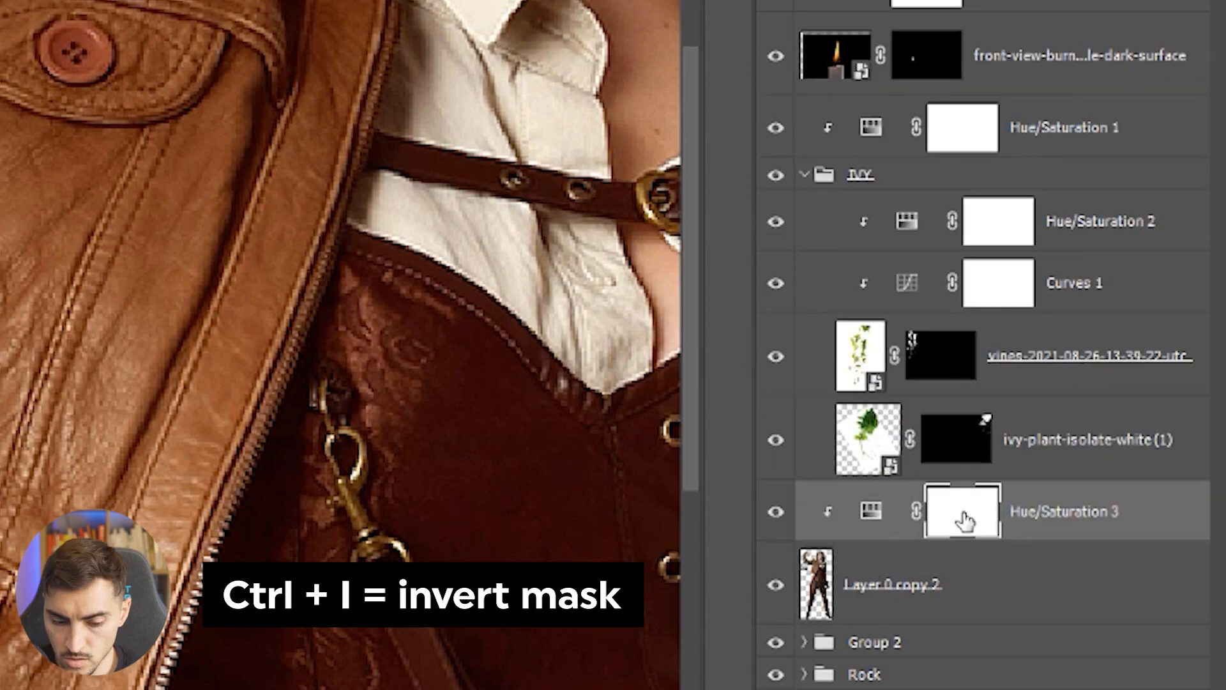
key(ctrl+i)
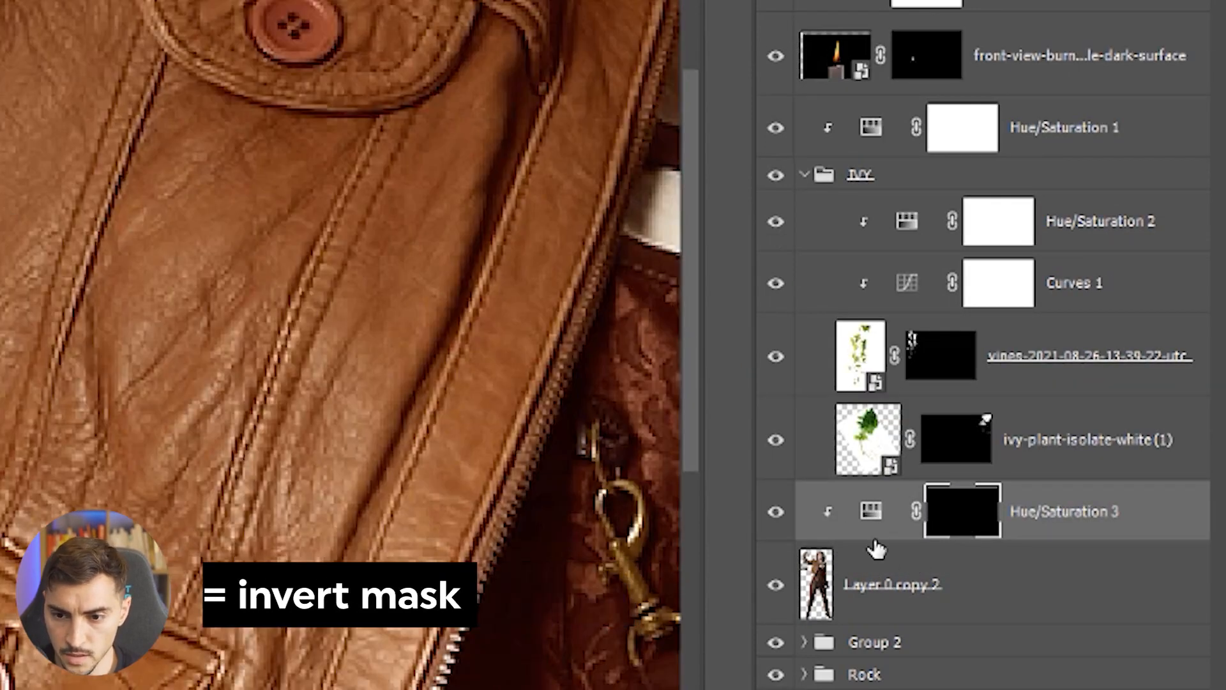
Set the woman layer's new Hue/Saturation adjustment to Saturation -35 and Lightness -23
click(871, 510)
drag(764, 312, 721, 313)
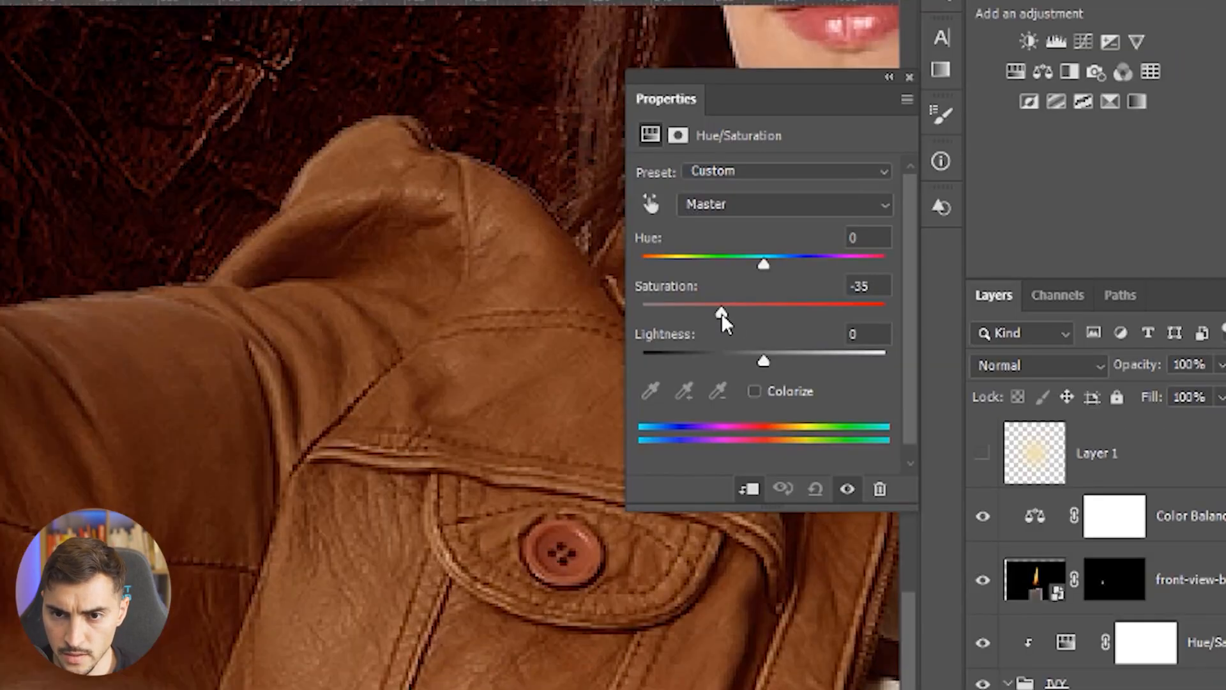
drag(758, 359, 743, 364)
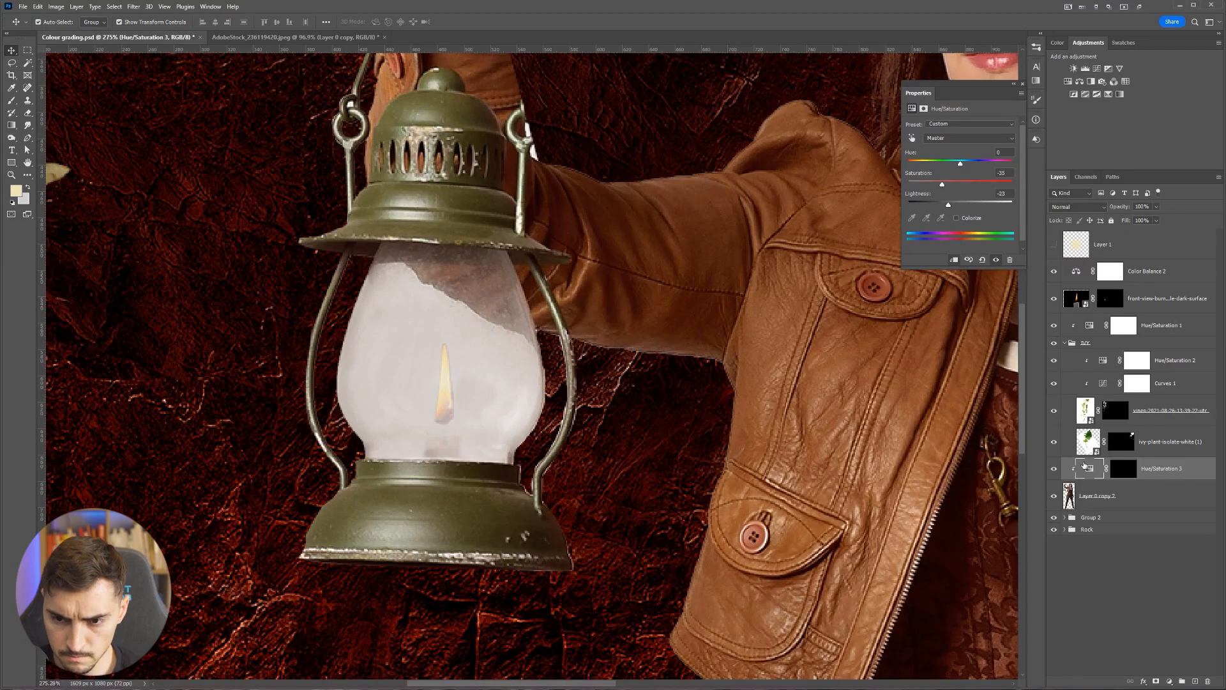
Paint white on the Hue/Saturation 3 mask over the lantern glass with a reduced brush, undoing the oversized first dab
click(1124, 470)
key(b)
key(d)
click(437, 376)
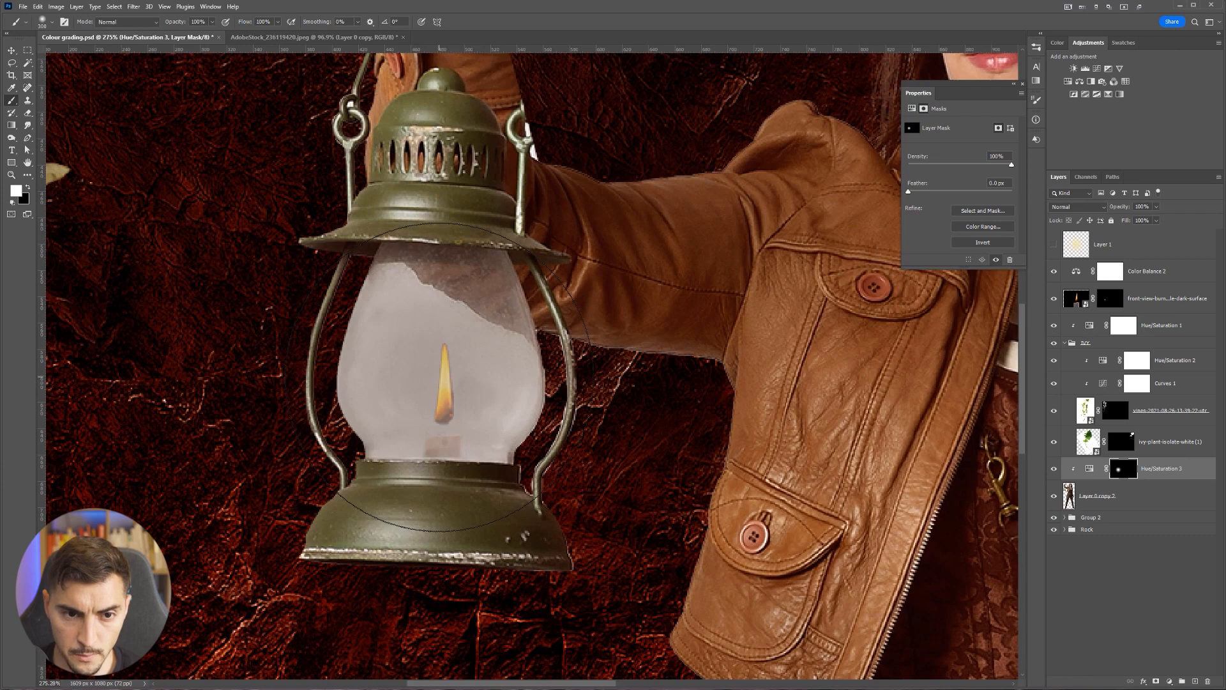
key(ctrl+z)
key(bracketleft)
key(bracketleft)
key(bracketleft)
key(bracketleft)
key(bracketleft)
key(bracketleft)
key(bracketleft)
key(bracketleft)
key(bracketleft)
key(bracketleft)
key(bracketleft)
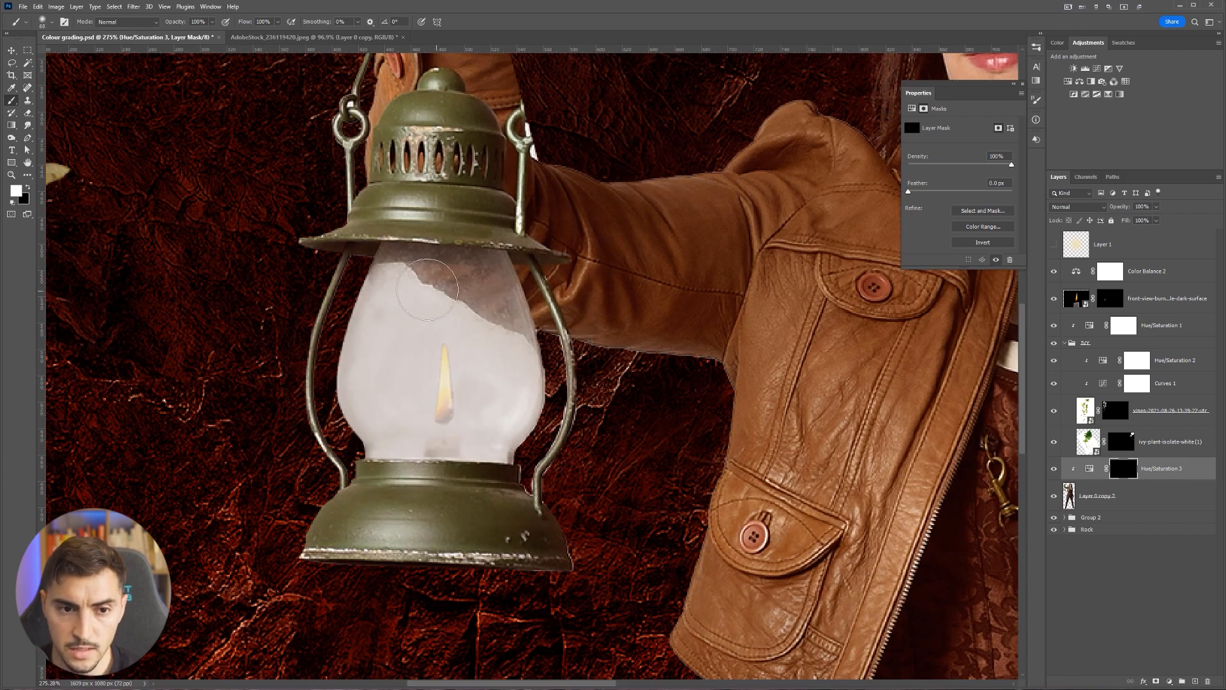
mouse_move(378, 313)
mouse_down()
mouse_move(415, 297)
mouse_move(388, 362)
mouse_move(466, 335)
mouse_move(519, 379)
mouse_move(513, 402)
mouse_move(427, 401)
mouse_move(449, 396)
mouse_move(373, 411)
mouse_move(407, 438)
mouse_move(485, 439)
mouse_move(518, 406)
mouse_move(494, 437)
mouse_move(380, 433)
mouse_up()
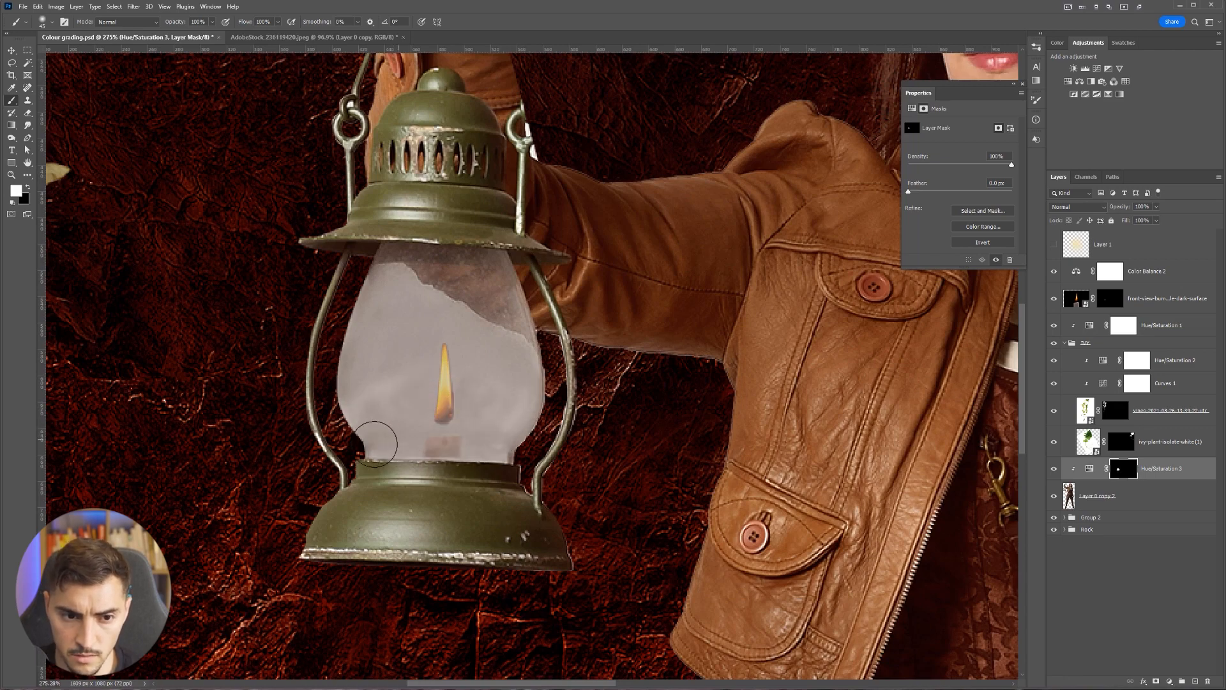
Compare the lantern with Hue/Saturation 3 hidden and shown, then make the Layer 1 glow visible and select that layer
key(ctrl+0)
click(1053, 468)
click(1053, 468)
scroll(468, 390, up, 5)
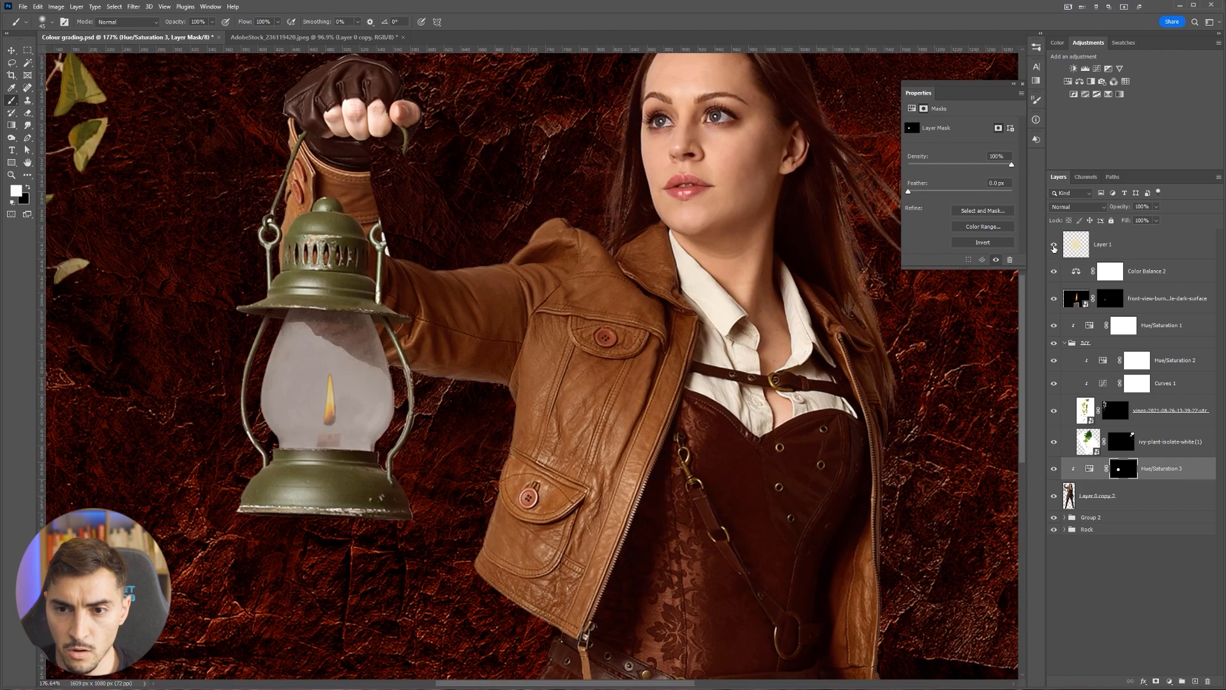
click(1055, 248)
scroll(267, 251, down, 6)
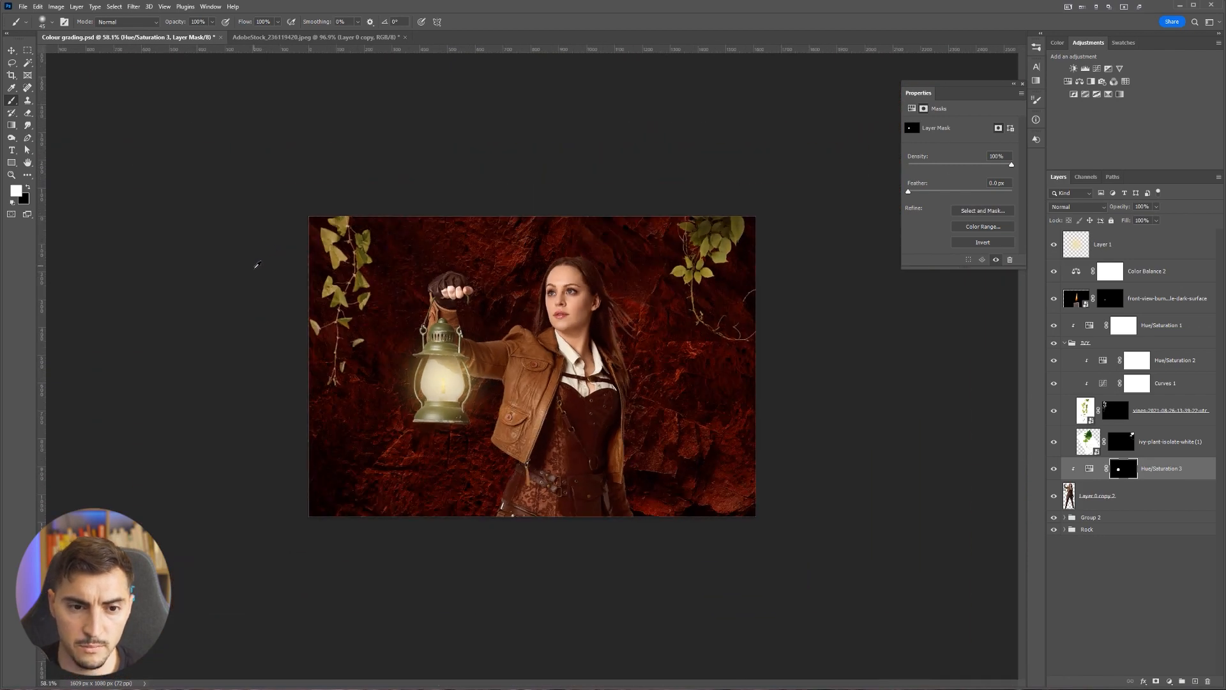
scroll(257, 264, up, 4)
scroll(205, 318, up, 2)
click(1152, 248)
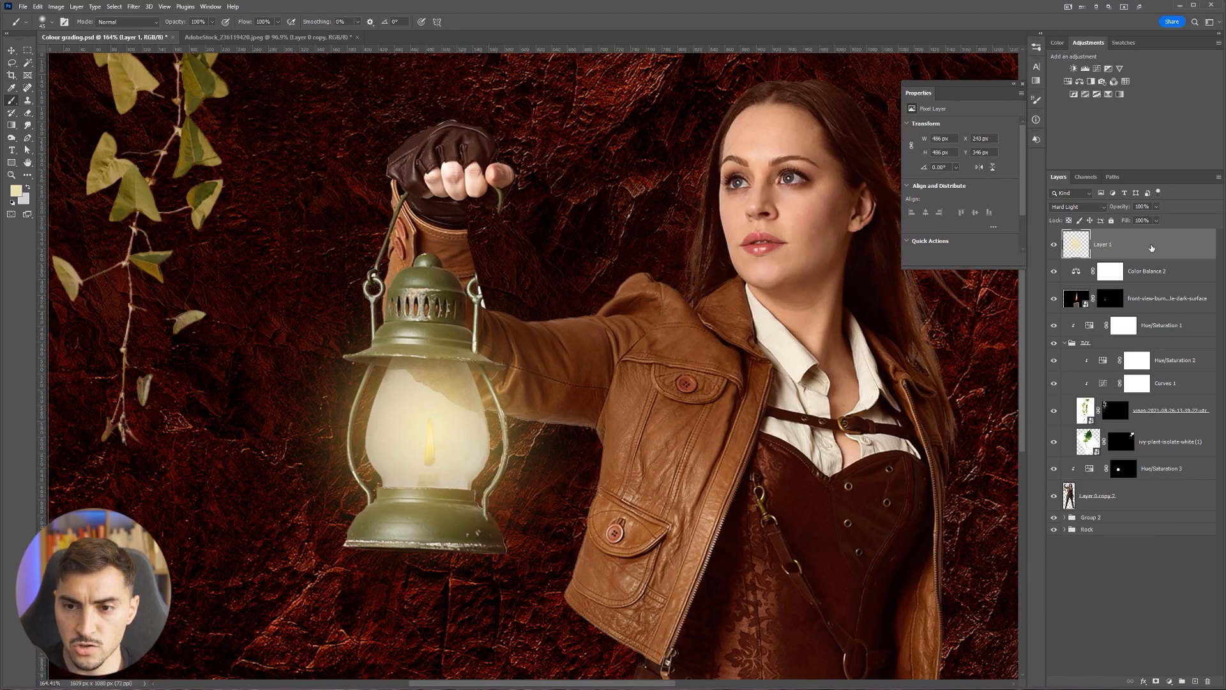
key(i)
key(ctrl+k)
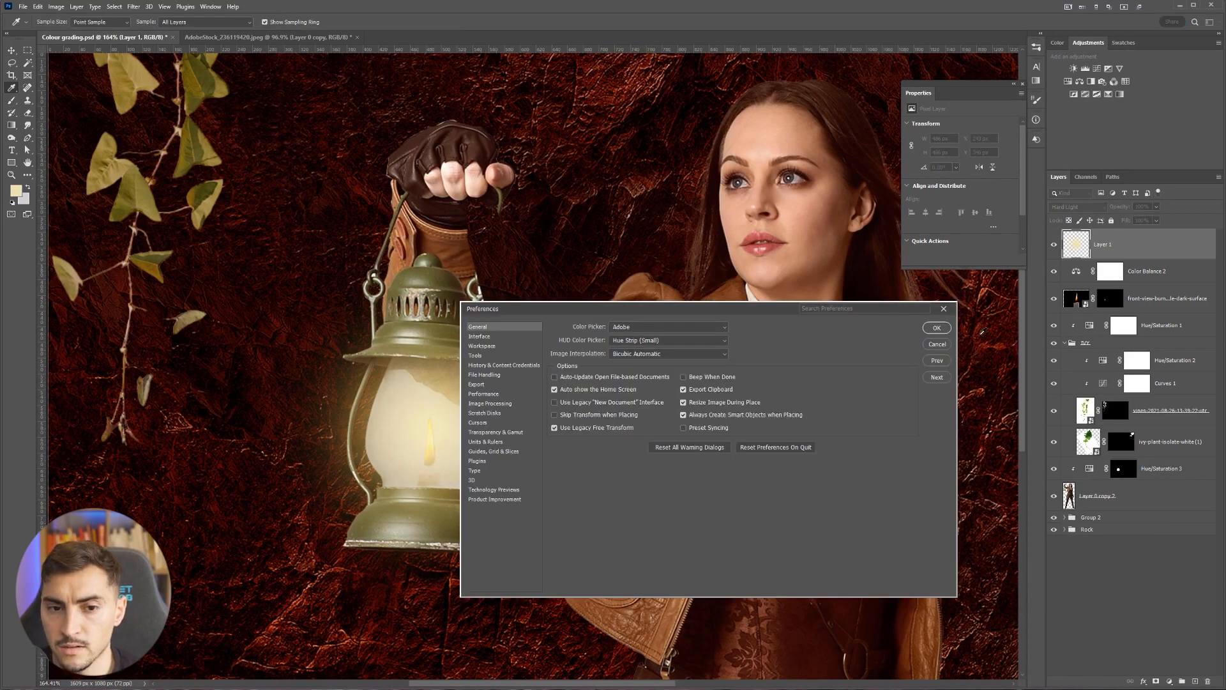
click(943, 309)
key(b)
Duplicate Layer 1, set the copy to Linear Dodge (Add) at 40% opacity, and compare the image with the copy hidden and shown
key(ctrl+j)
click(1086, 207)
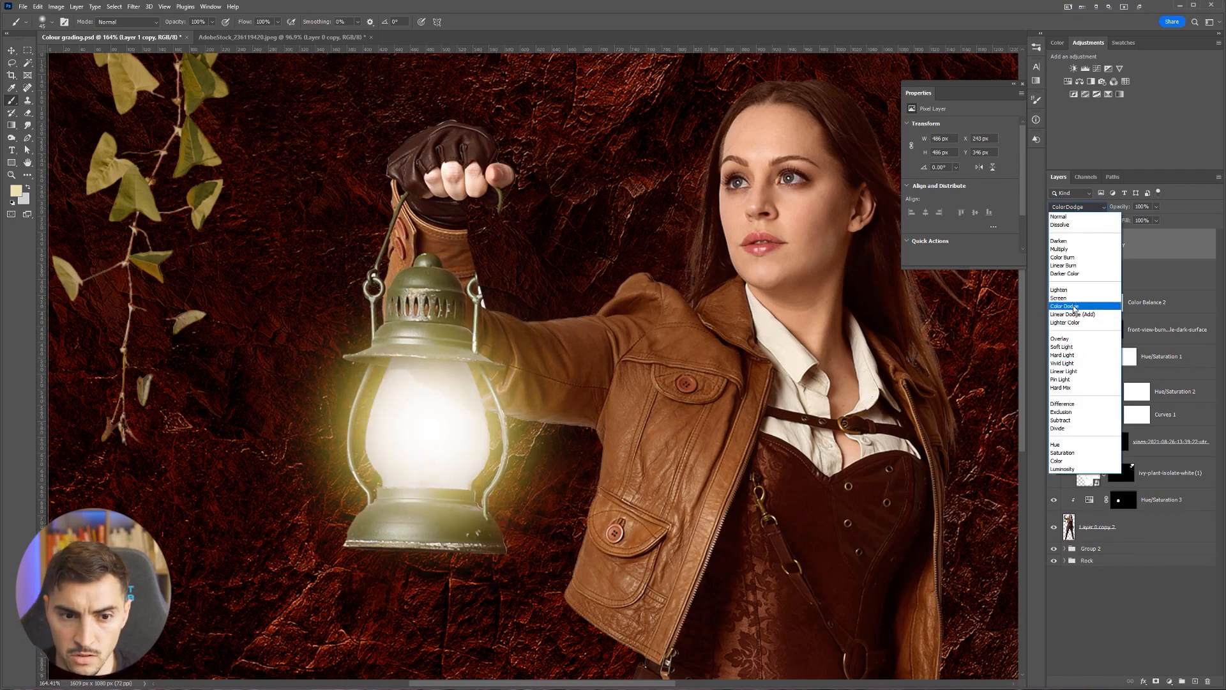
click(1073, 314)
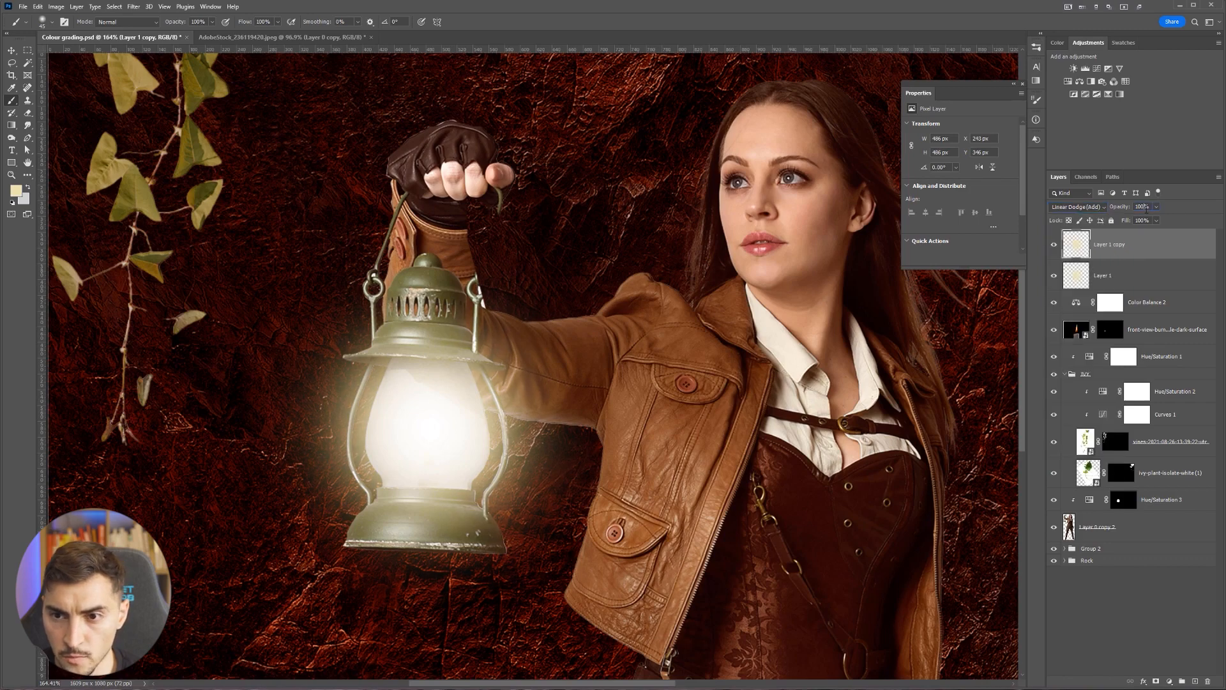
text(40)
key(Return)
click(1054, 249)
click(1054, 249)
click(1053, 248)
click(1054, 248)
Enlarge the Layer 1 copy glow so it spreads well beyond the lantern
key(ctrl+t)
key(ctrl+0)
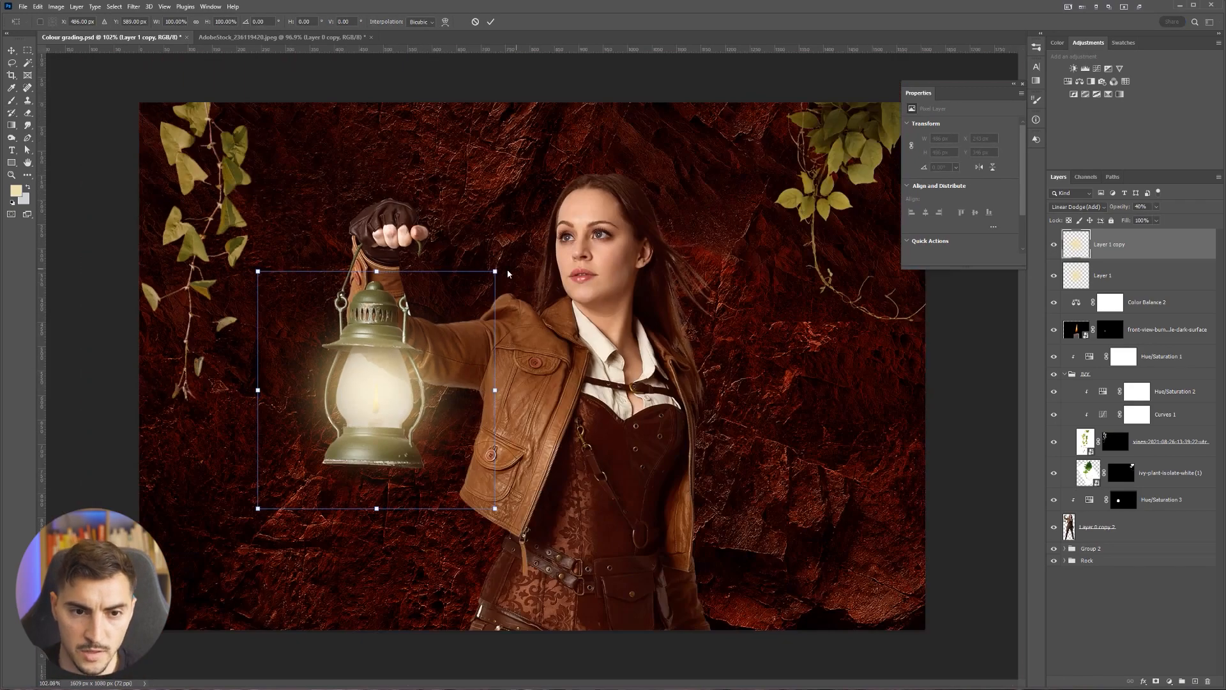
mouse_move(499, 268)
mouse_down()
mouse_move(562, 195)
mouse_move(744, 147)
mouse_move(571, 351)
mouse_move(600, 263)
mouse_up()
key(Return)
key(b)
Hide Layer 1 copy and compare the lantern with the original Layer 1 glow hidden and shown
click(1053, 246)
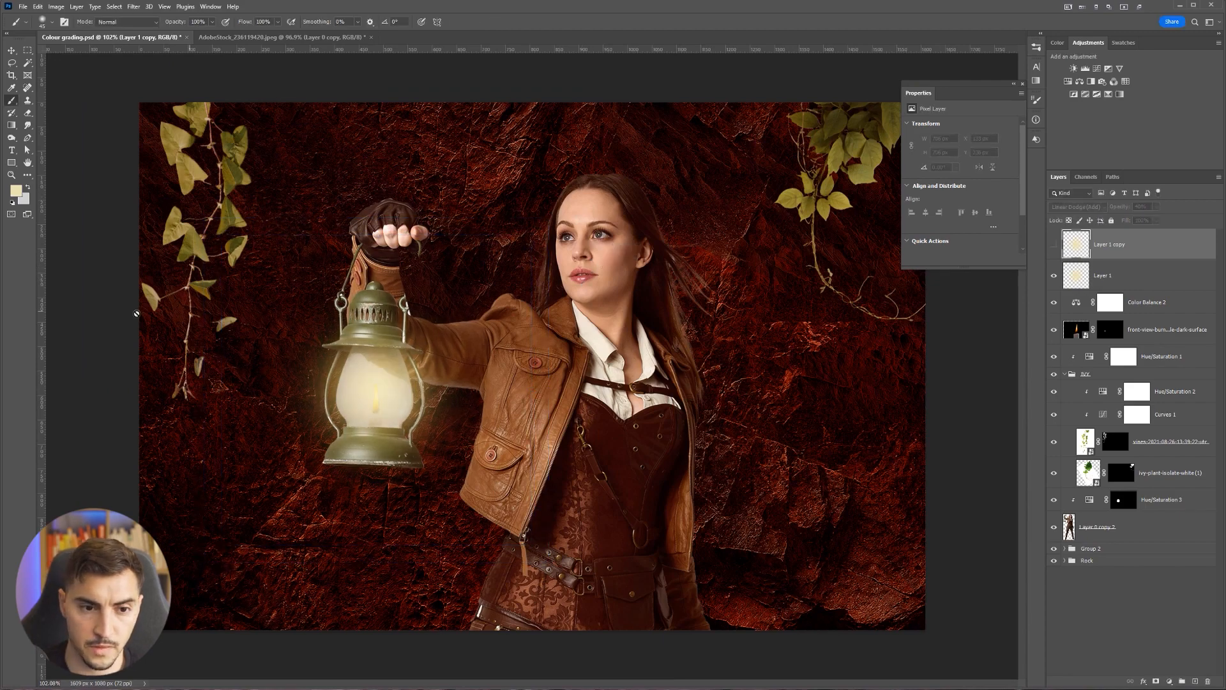
scroll(282, 333, up, 3)
click(1125, 272)
click(1056, 278)
click(1054, 275)
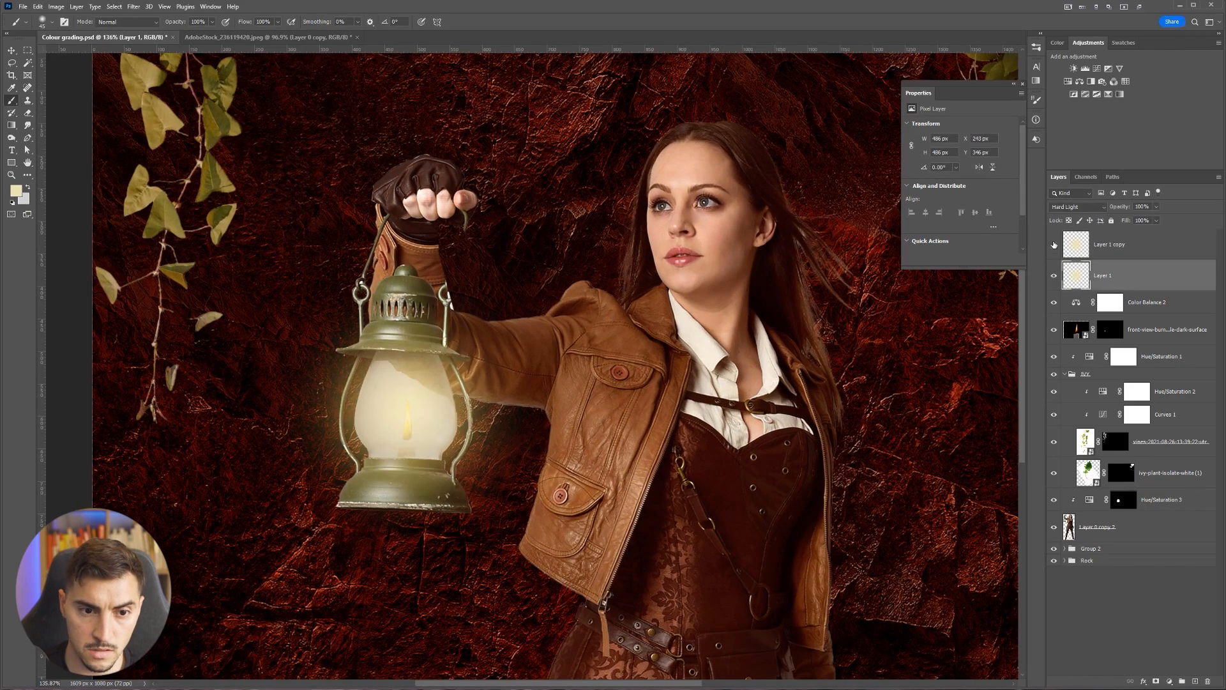
Show Layer 1 copy again and examine the combined glow around the lantern
click(1054, 244)
scroll(572, 340, down, 10)
scroll(572, 340, up, 10)
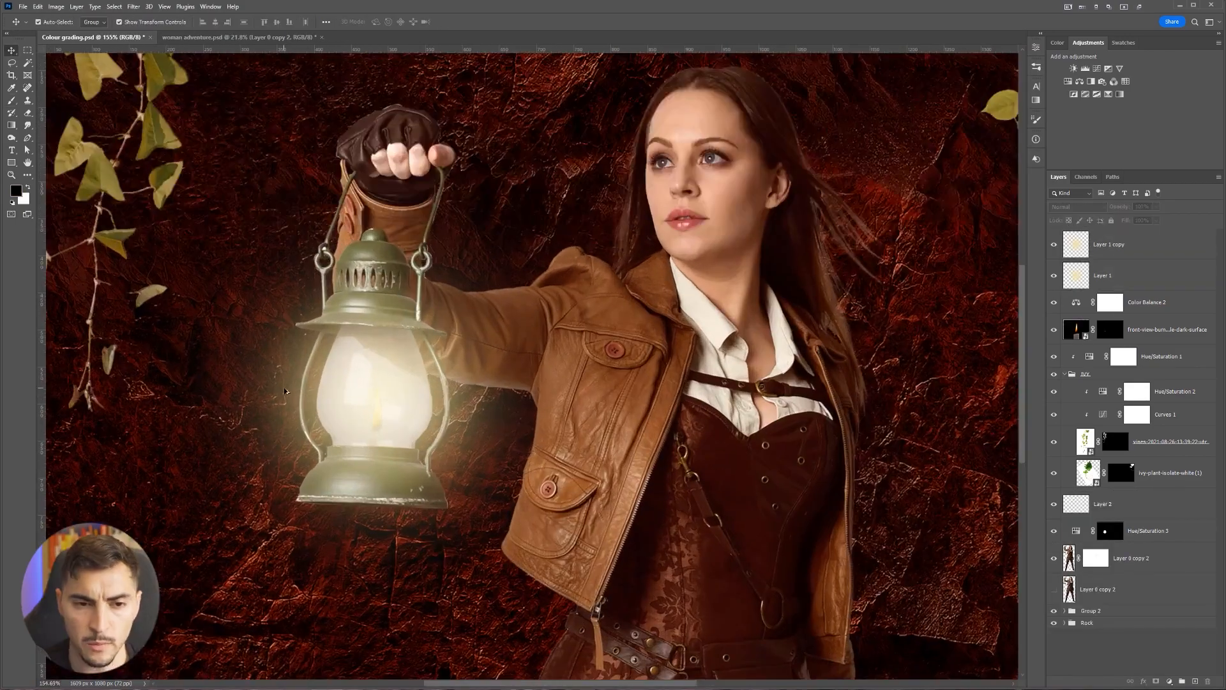
Add a new layer above the masked Layer 0 copy 2, clip it to that layer, and sample a cream colour from the lantern glass
scroll(591, 304, down, 2)
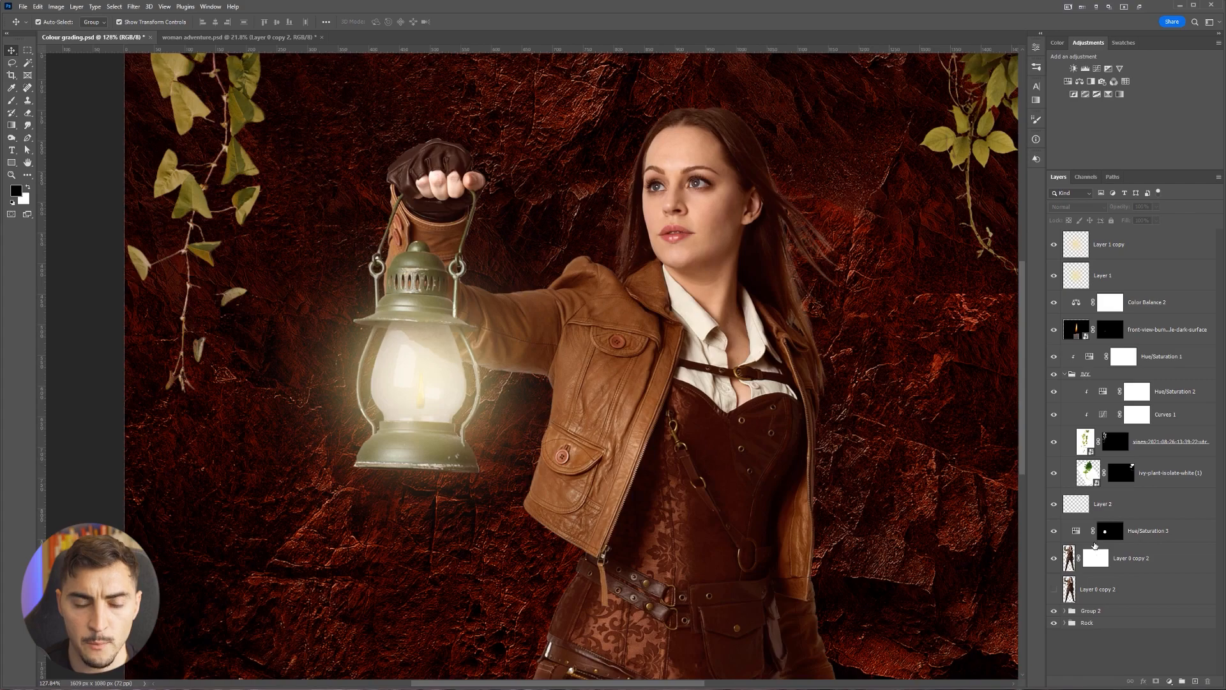
click(1195, 681)
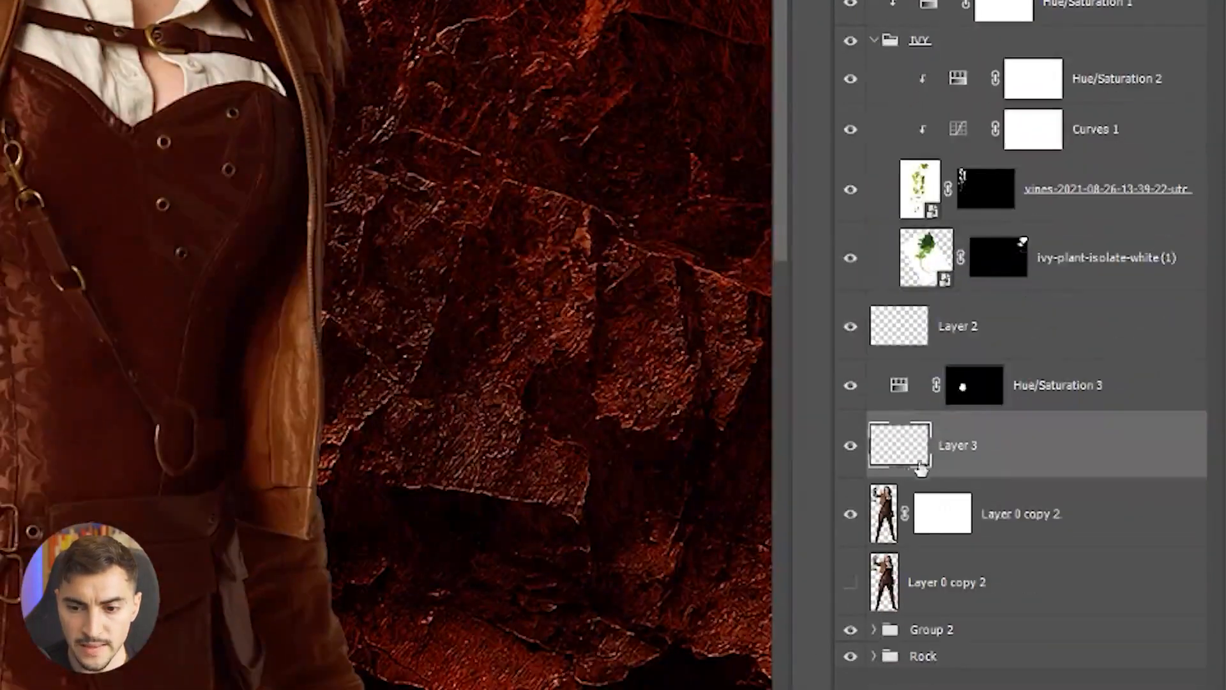
alt+click(918, 472)
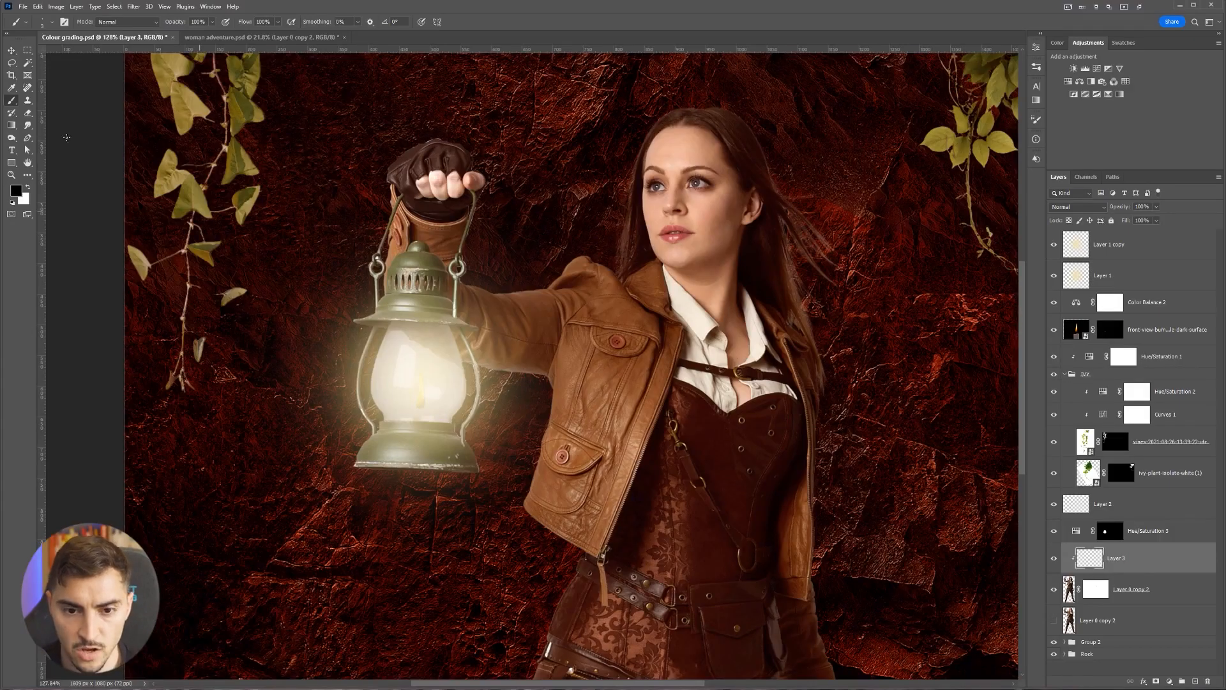
alt+click(421, 352)
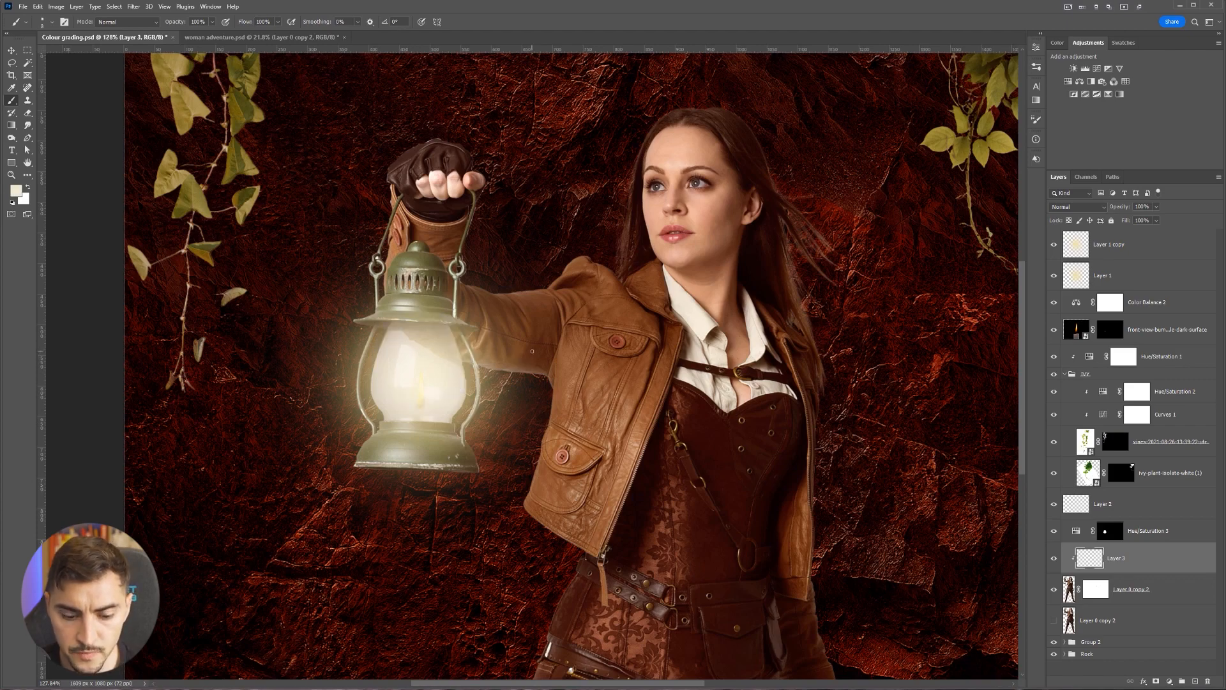
Try a large soft highlight stroke over the jacket, undo it, and reduce the brush size
key(bracketright)
key(bracketright)
key(bracketright)
key(bracketright)
key(bracketright)
key(bracketright)
key(bracketright)
key(bracketright)
mouse_move(536, 380)
mouse_down()
mouse_move(693, 285)
mouse_move(679, 276)
mouse_move(396, 329)
mouse_move(797, 511)
mouse_move(579, 446)
mouse_up()
scroll(579, 445, down, 4)
key(ctrl+z)
key(bracketleft)
key(bracketleft)
Darken the rock background by setting Brightness to -102 in the Rock group's Brightness/Contrast 1 adjustment, and collapse the group
scroll(428, 381, up, 7)
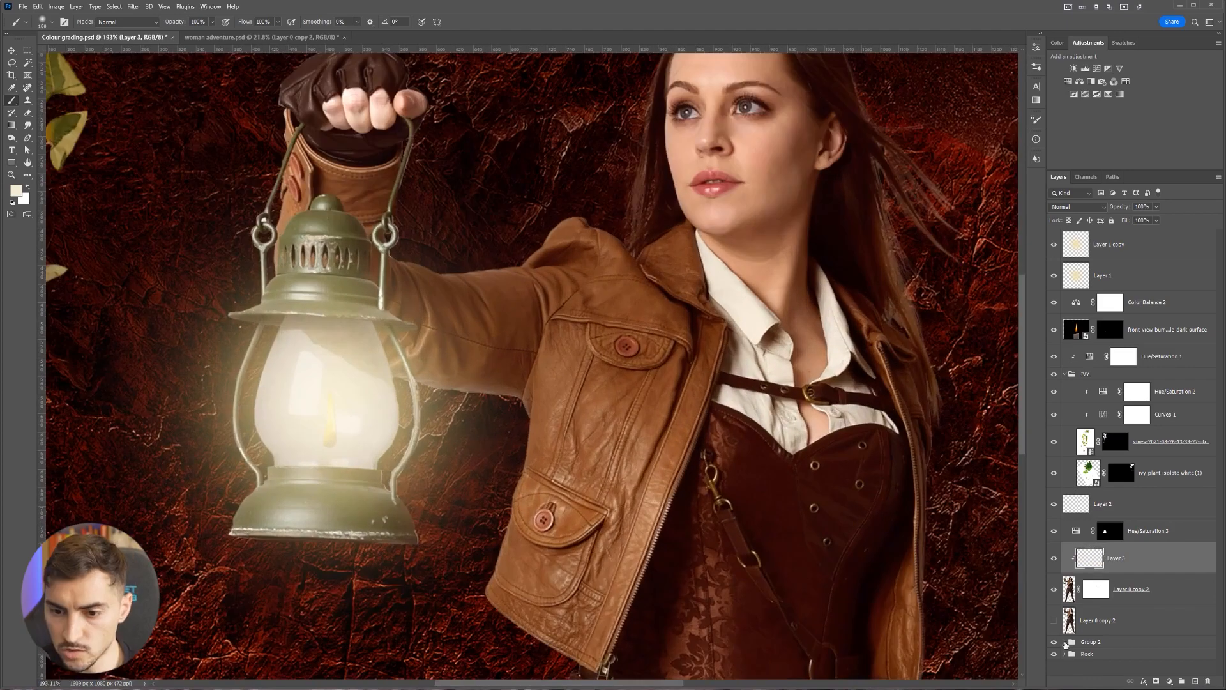
click(1065, 642)
scroll(1146, 517, down, 2)
scroll(1085, 648, up, 2)
click(1065, 641)
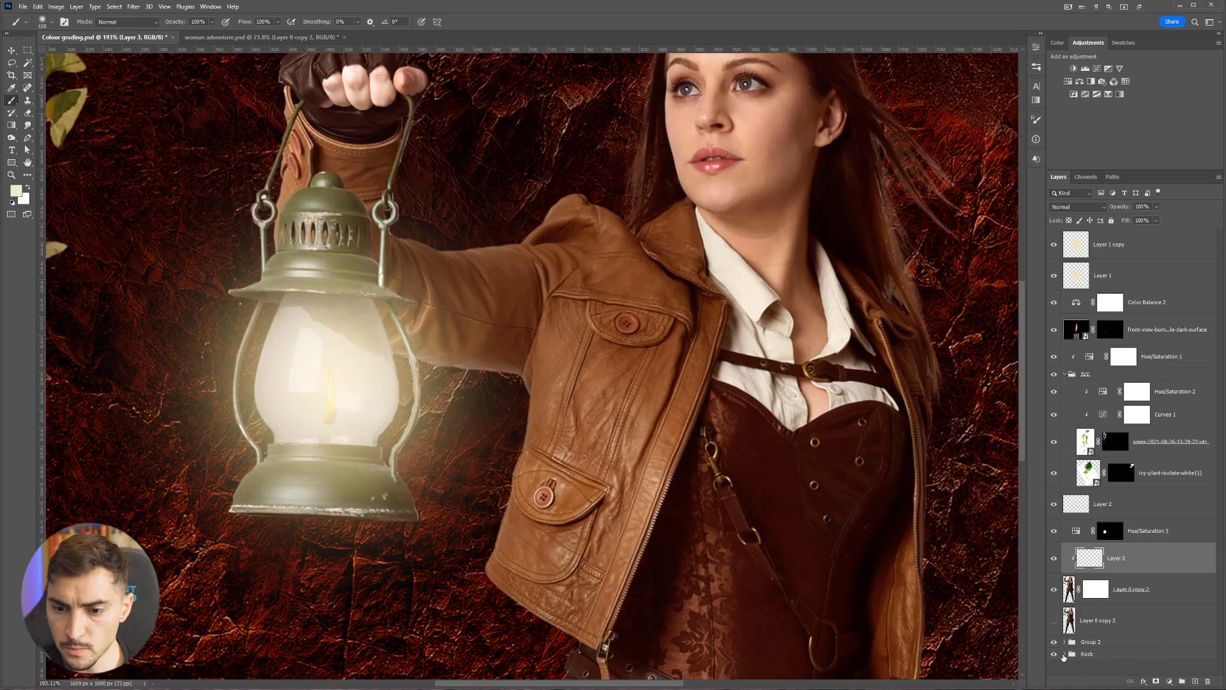
click(1064, 654)
scroll(1080, 651, down, 3)
double_click(1104, 568)
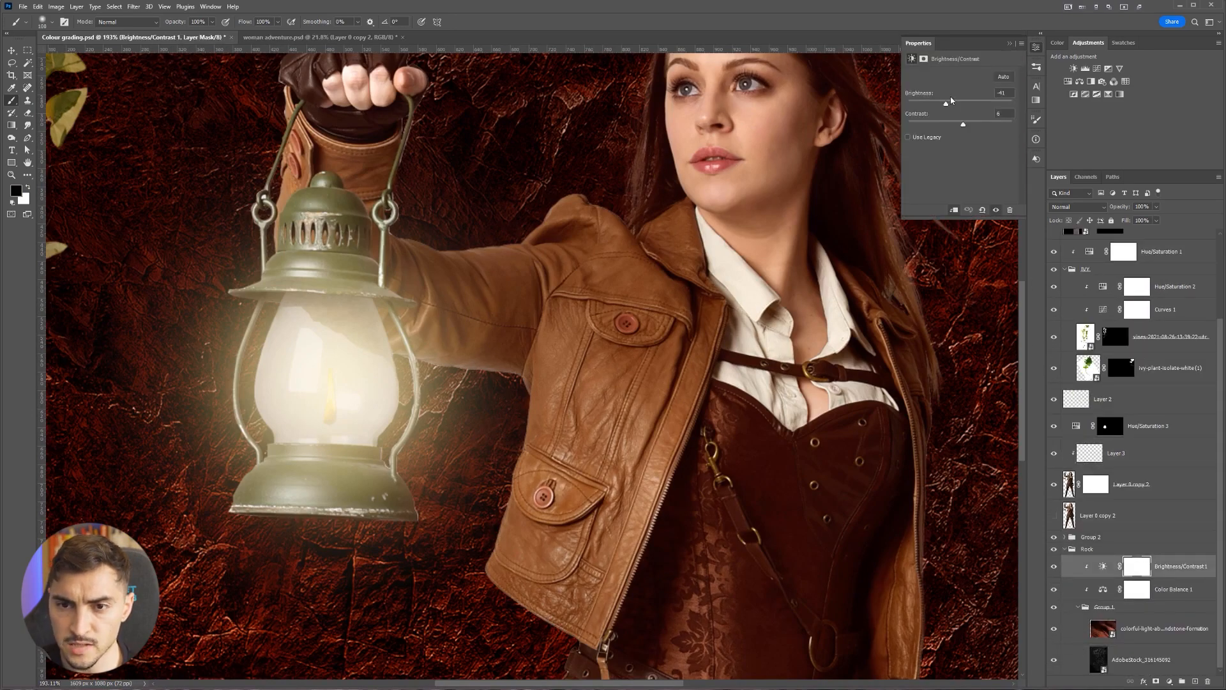
drag(947, 105, 925, 106)
scroll(684, 156, down, 5)
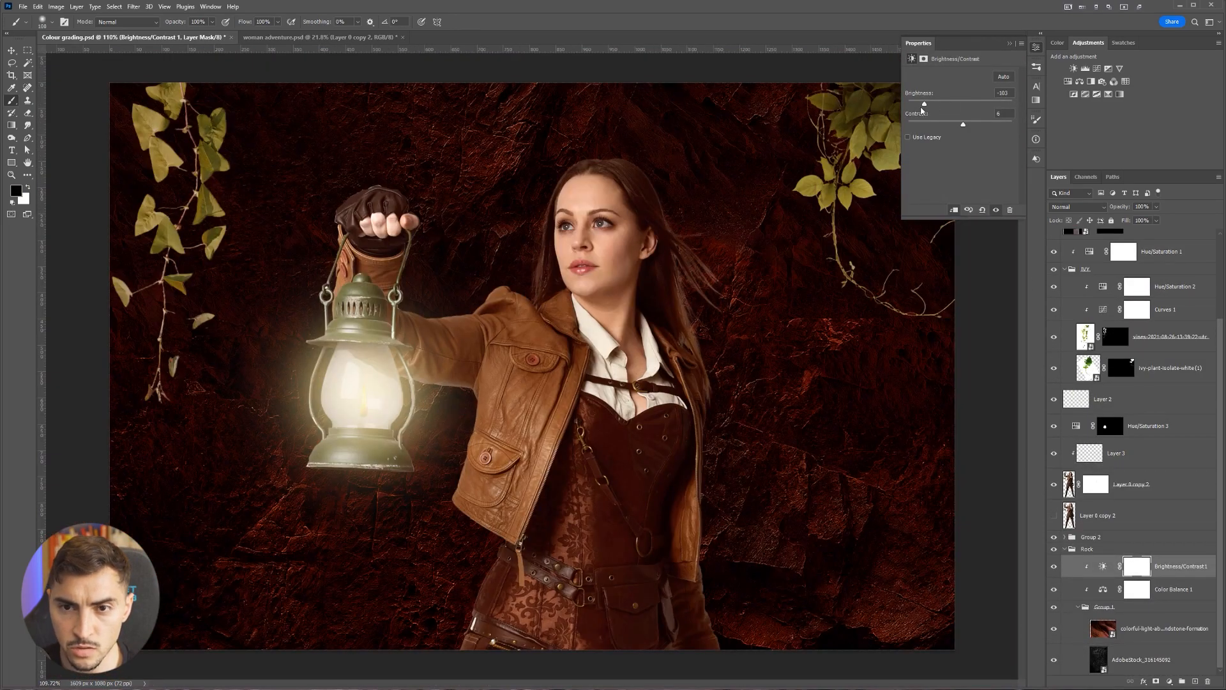
scroll(420, 384, up, 4)
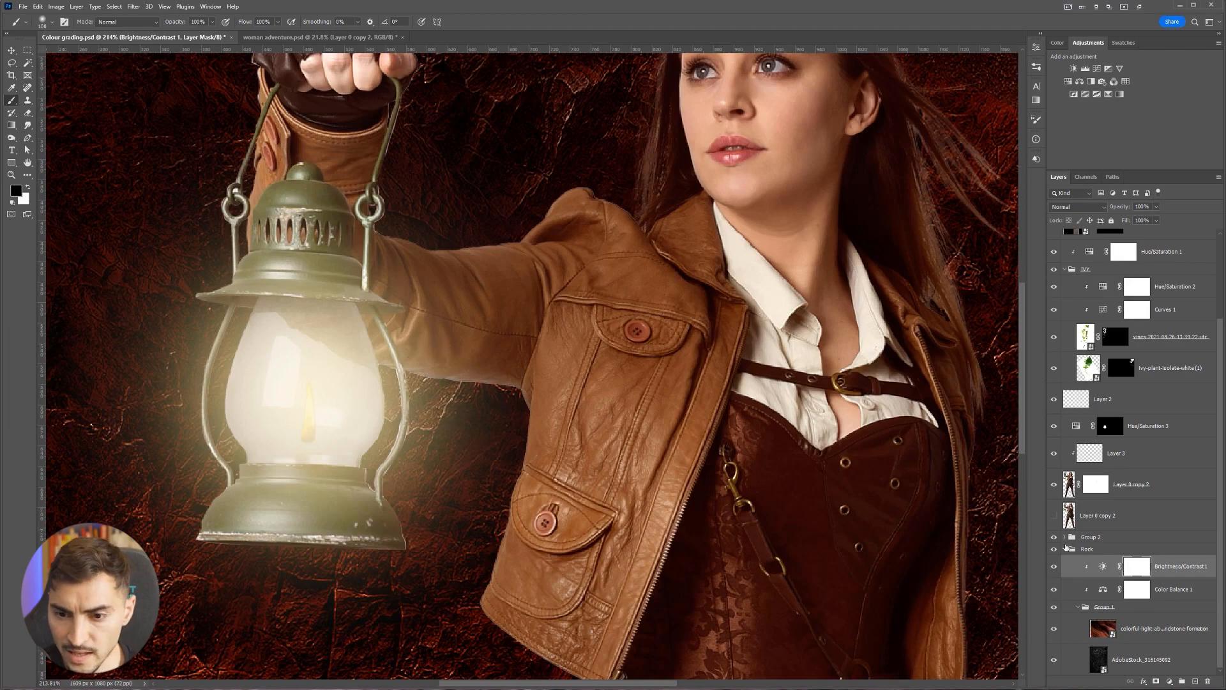
click(1068, 548)
Rename the clipped Layer 3 as highlights
click(1083, 559)
double_click(1113, 557)
text(highlights)
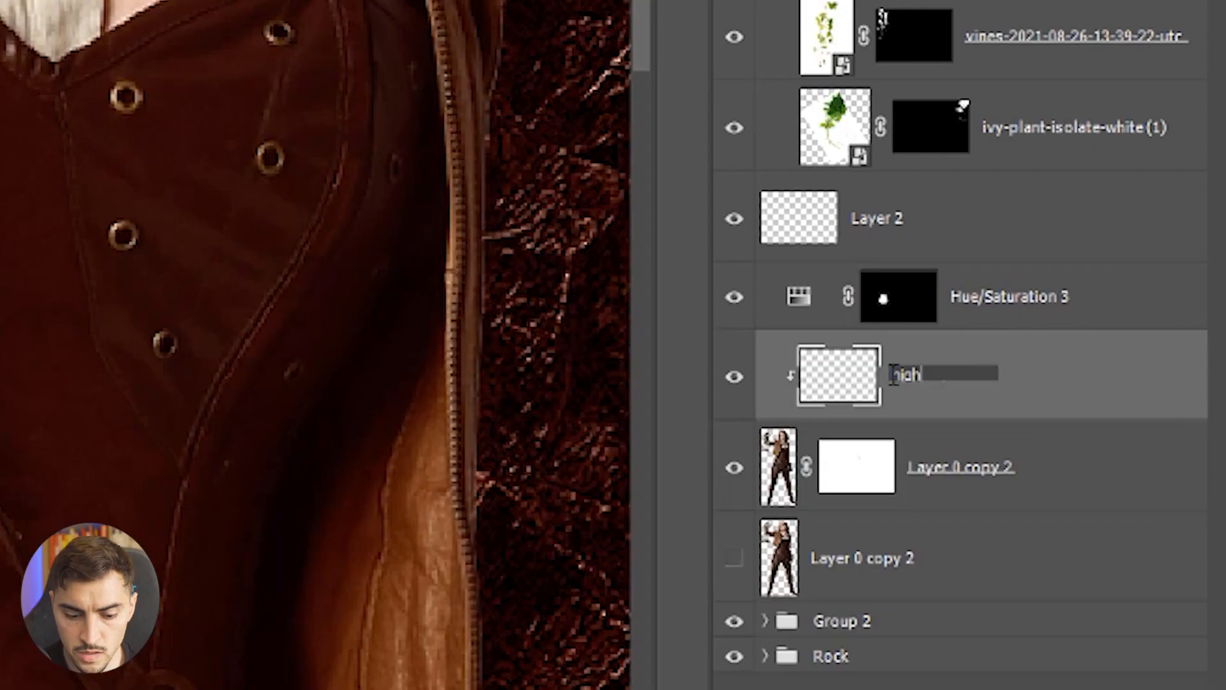
key(Return)
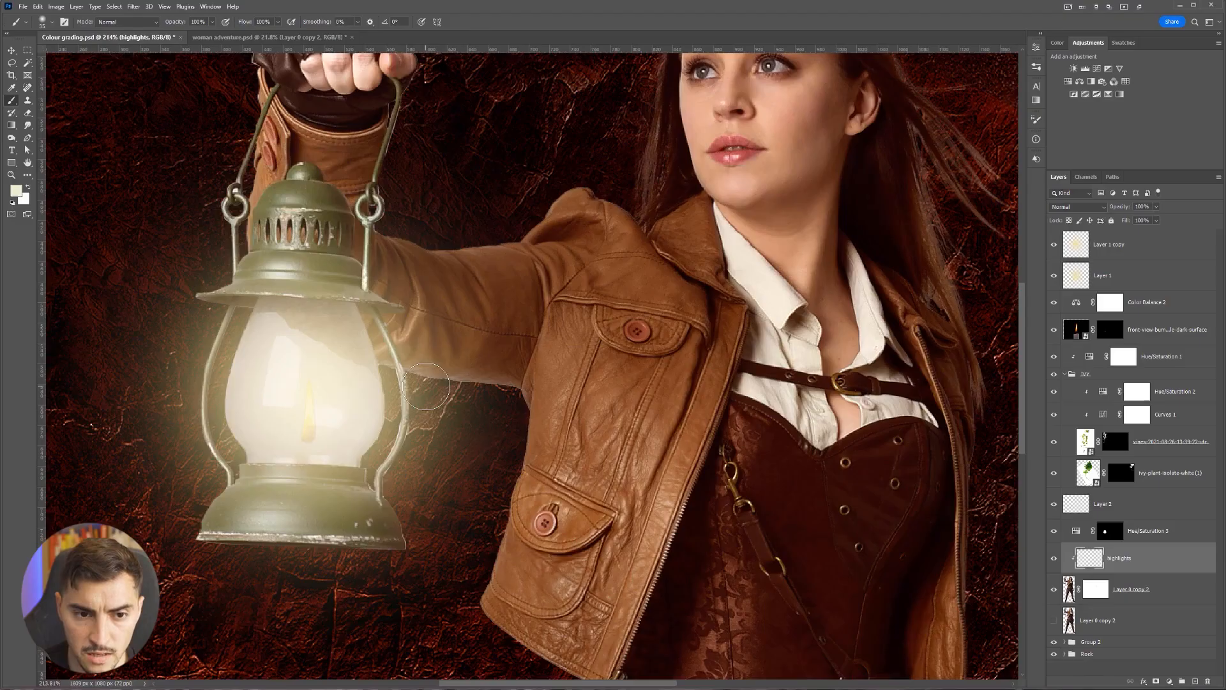
Paint a cream highlight along the sleeve's lower edge at 30% brush opacity and set the highlights layer to 72% opacity
scroll(441, 396, up, 5)
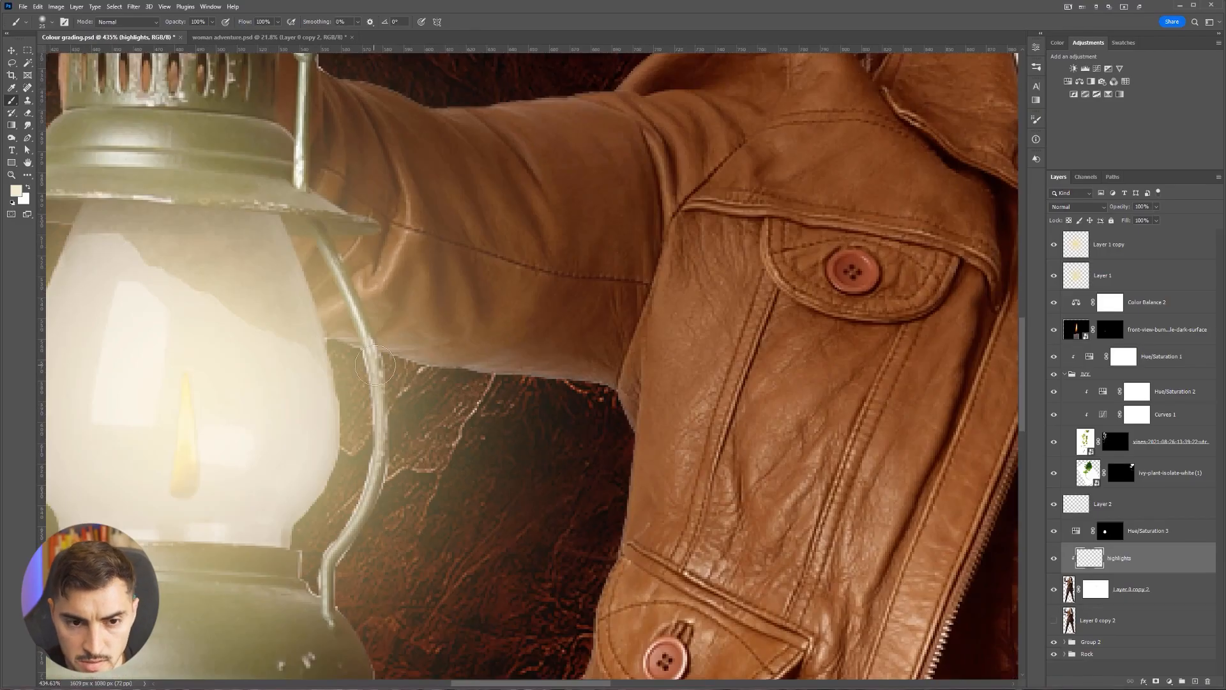
scroll(390, 367, up, 2)
mouse_move(328, 339)
mouse_down()
mouse_move(418, 355)
mouse_move(450, 360)
mouse_up()
key(ctrl+z)
key(3)
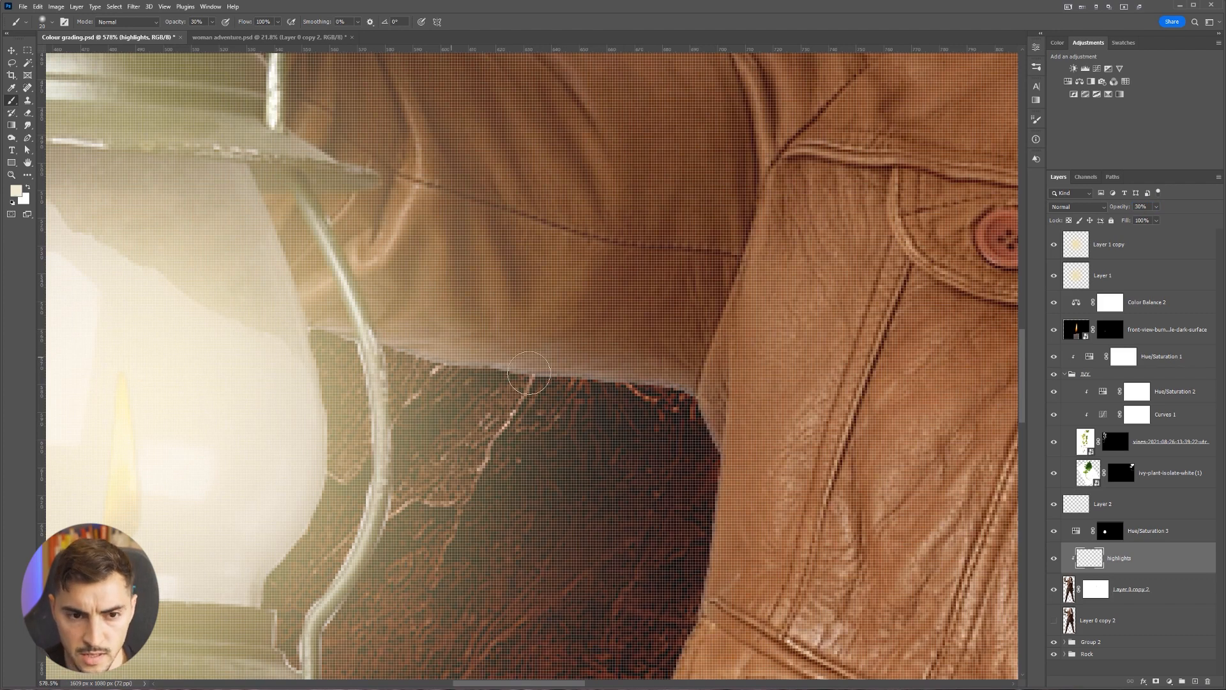
click(1156, 207)
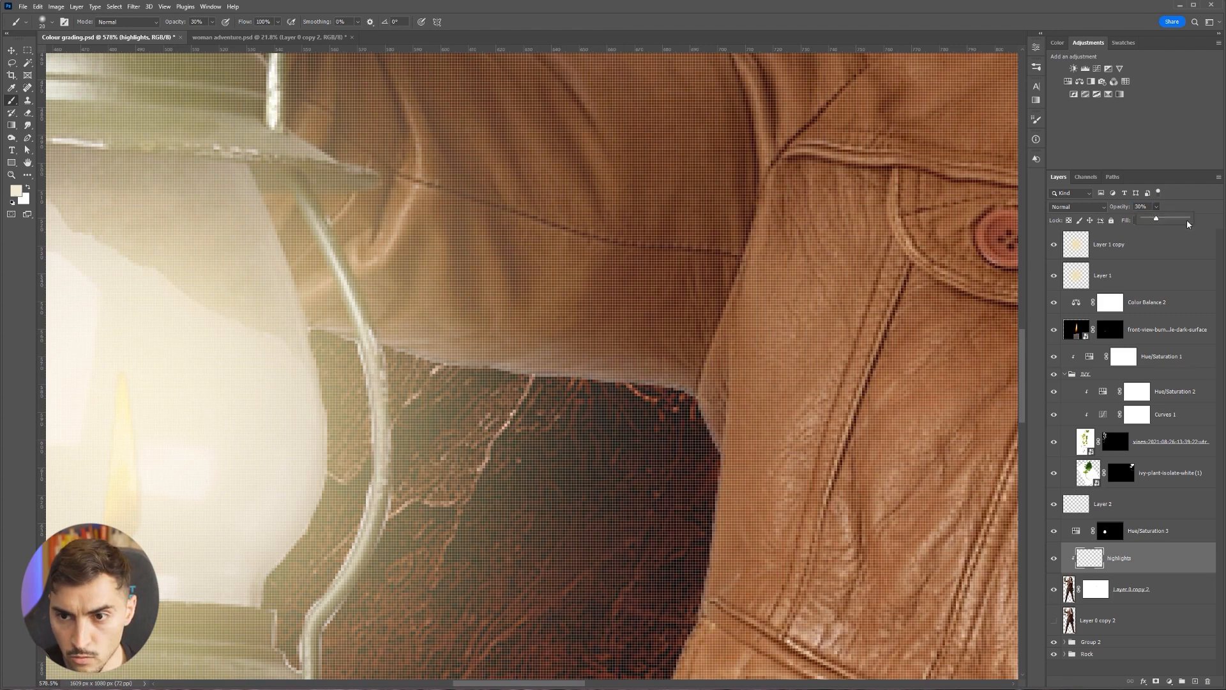
mouse_move(438, 351)
mouse_down()
mouse_move(649, 364)
mouse_move(438, 385)
mouse_move(664, 389)
mouse_move(715, 427)
mouse_move(718, 524)
mouse_up()
key(ctrl+0)
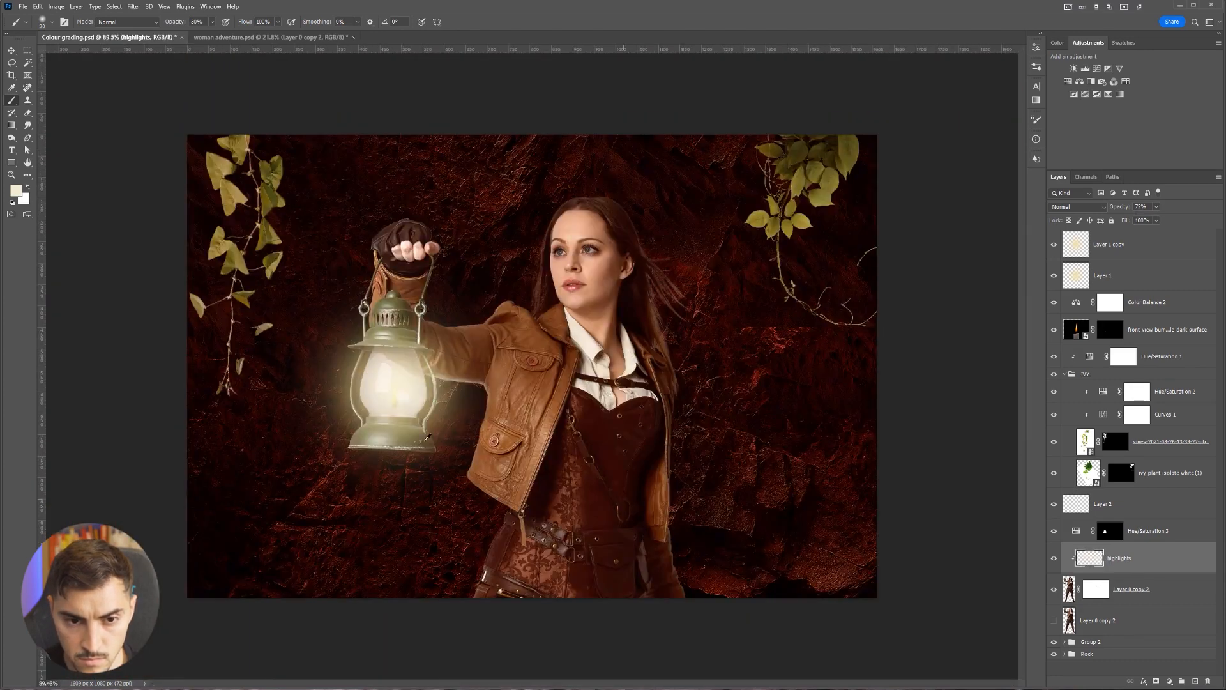
Paint highlights down the jacket's lantern-facing edge to its lower hem
scroll(475, 423, up, 6)
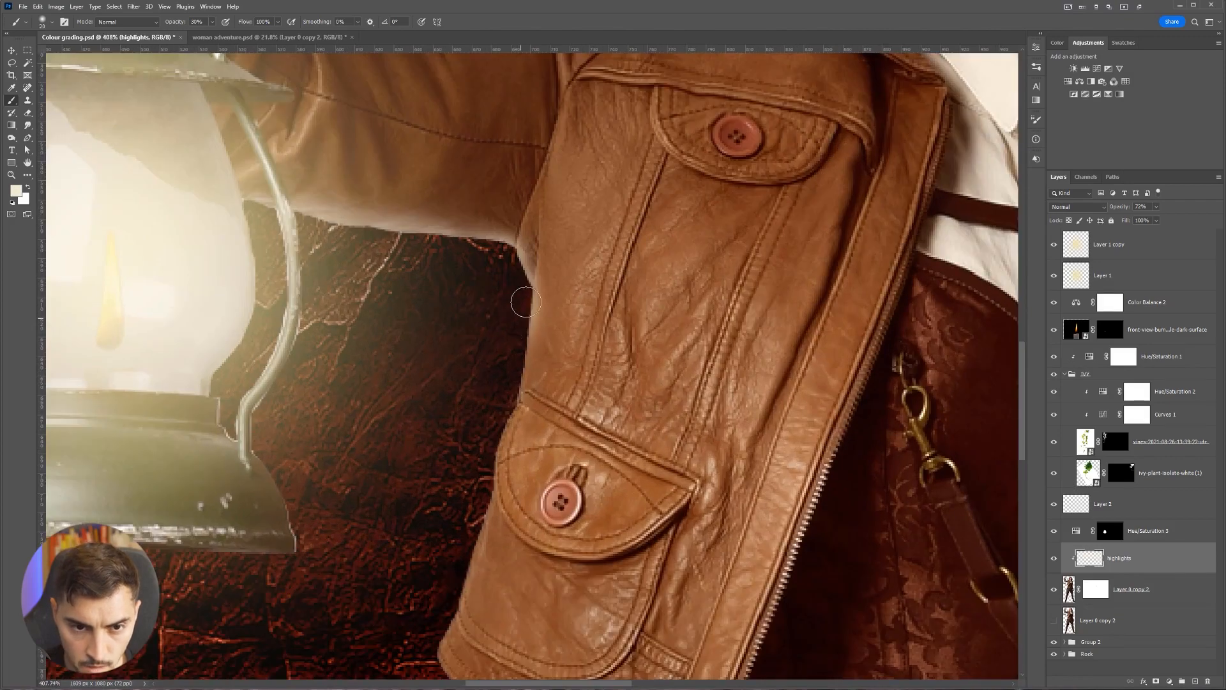
mouse_move(526, 302)
mouse_down()
mouse_move(436, 651)
mouse_move(430, 378)
mouse_up()
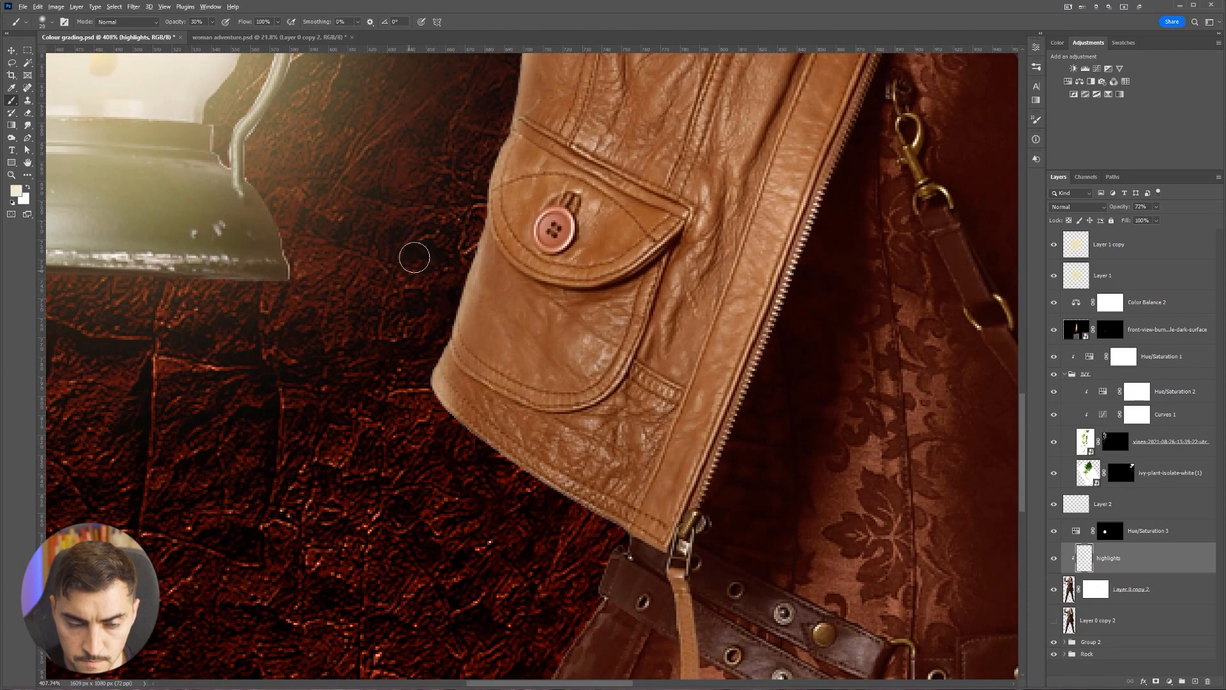
scroll(482, 275, up, 5)
mouse_move(747, 334)
mouse_down()
mouse_move(706, 359)
mouse_move(693, 405)
mouse_move(755, 500)
mouse_move(699, 449)
mouse_move(713, 356)
mouse_move(742, 341)
mouse_move(688, 394)
mouse_move(702, 381)
mouse_move(693, 421)
mouse_up()
scroll(722, 448, down, 8)
Paint faint highlights along the undersides of the fingers holding the lantern at 33% brush opacity
scroll(369, 135, up, 5)
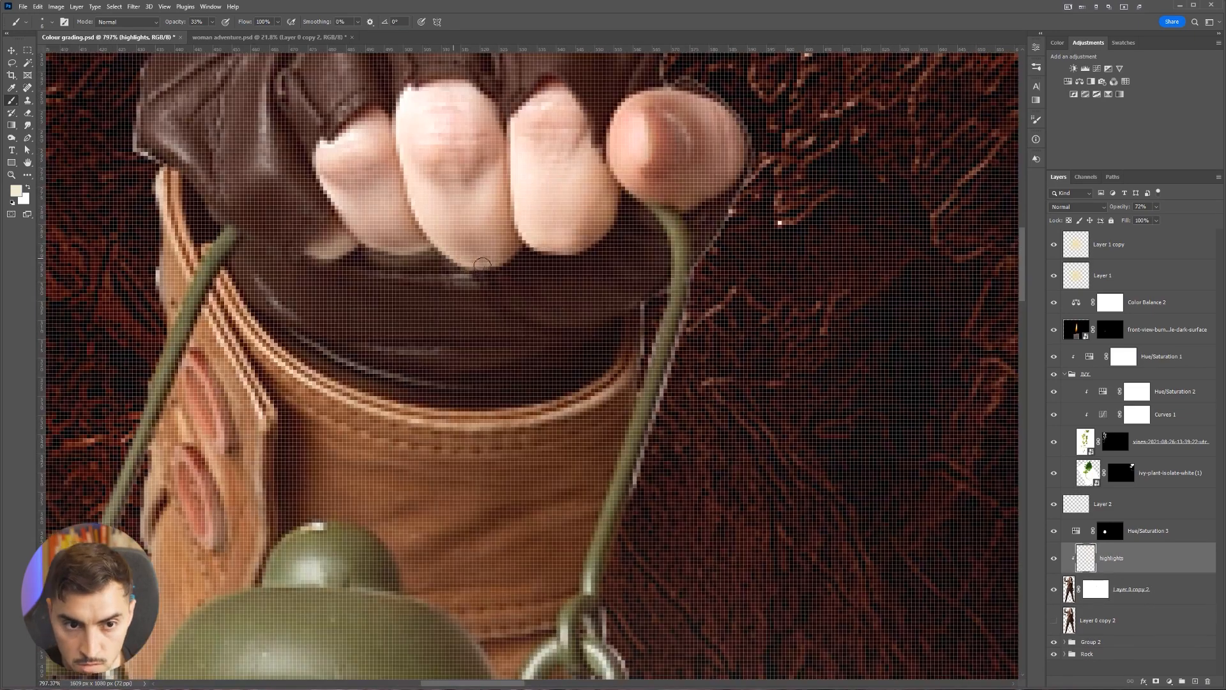
mouse_move(471, 270)
mouse_down()
mouse_move(521, 240)
mouse_move(570, 250)
mouse_move(606, 225)
mouse_up()
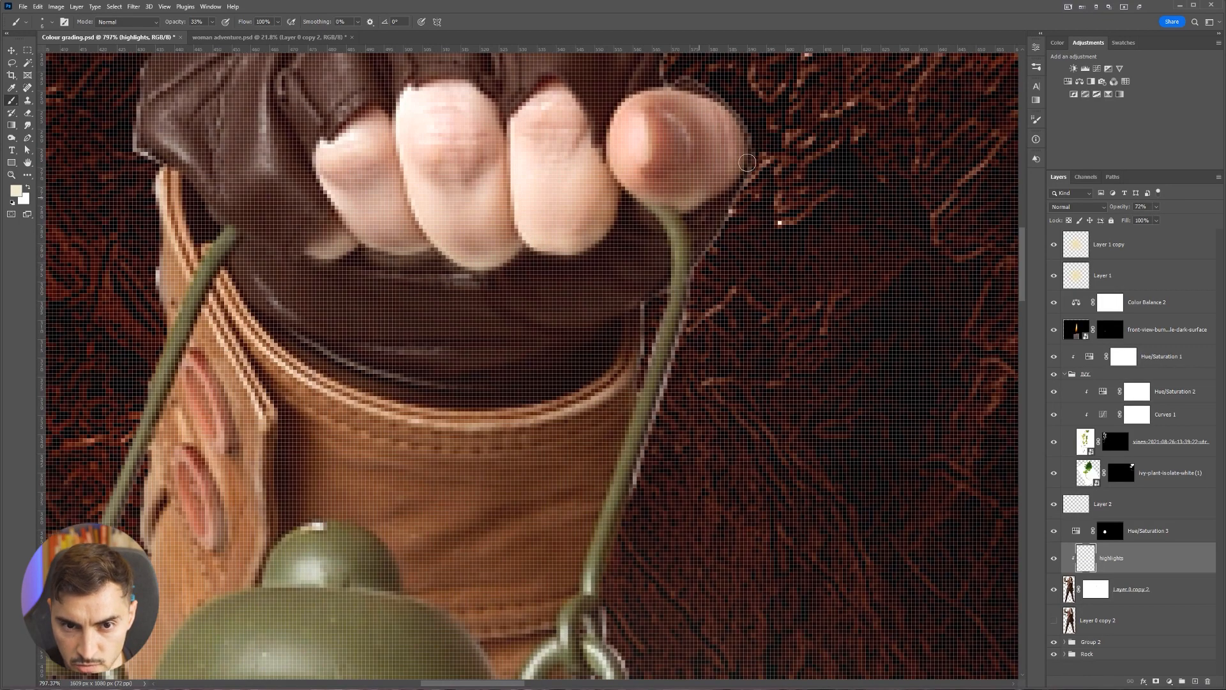
scroll(670, 211, down, 8)
scroll(685, 220, down, 4)
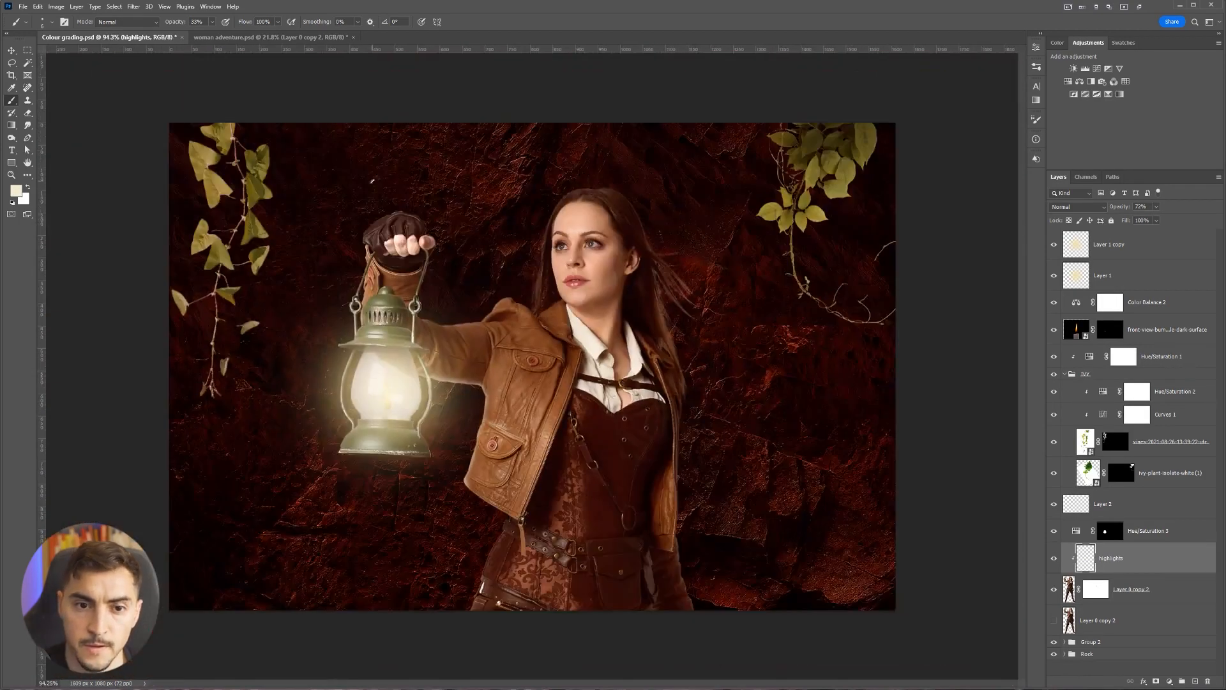
scroll(384, 217, up, 8)
scroll(321, 229, up, 3)
scroll(288, 268, down, 5)
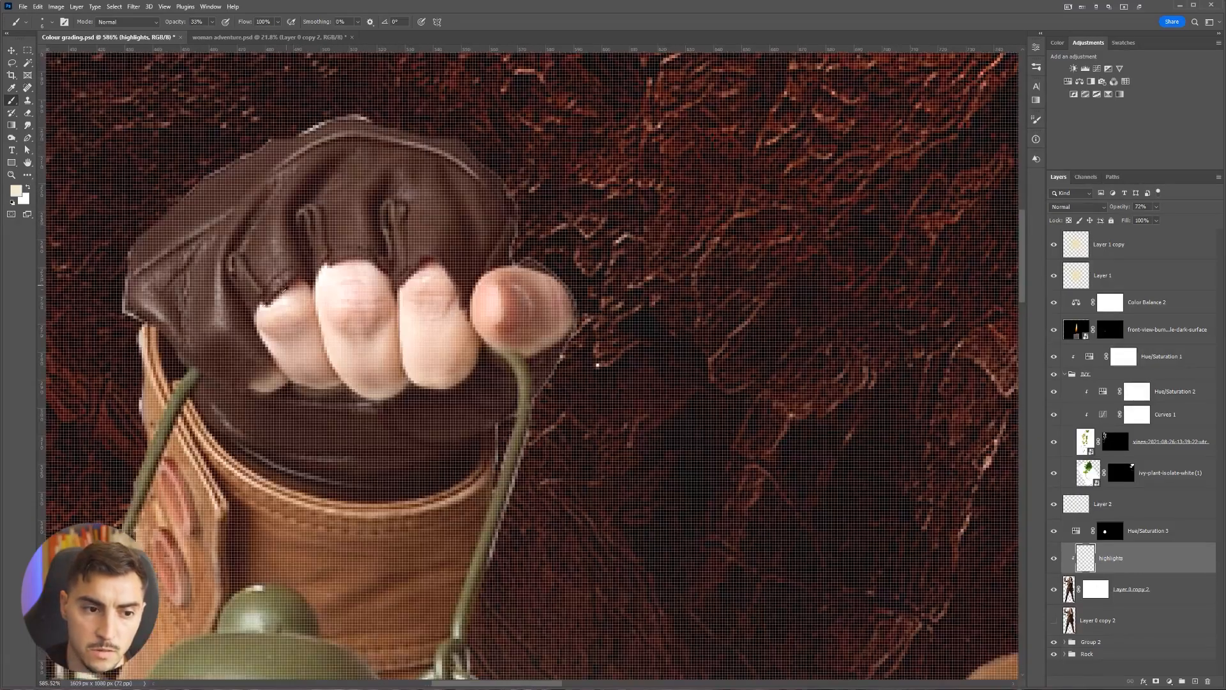
scroll(243, 332, up, 5)
scroll(231, 360, down, 4)
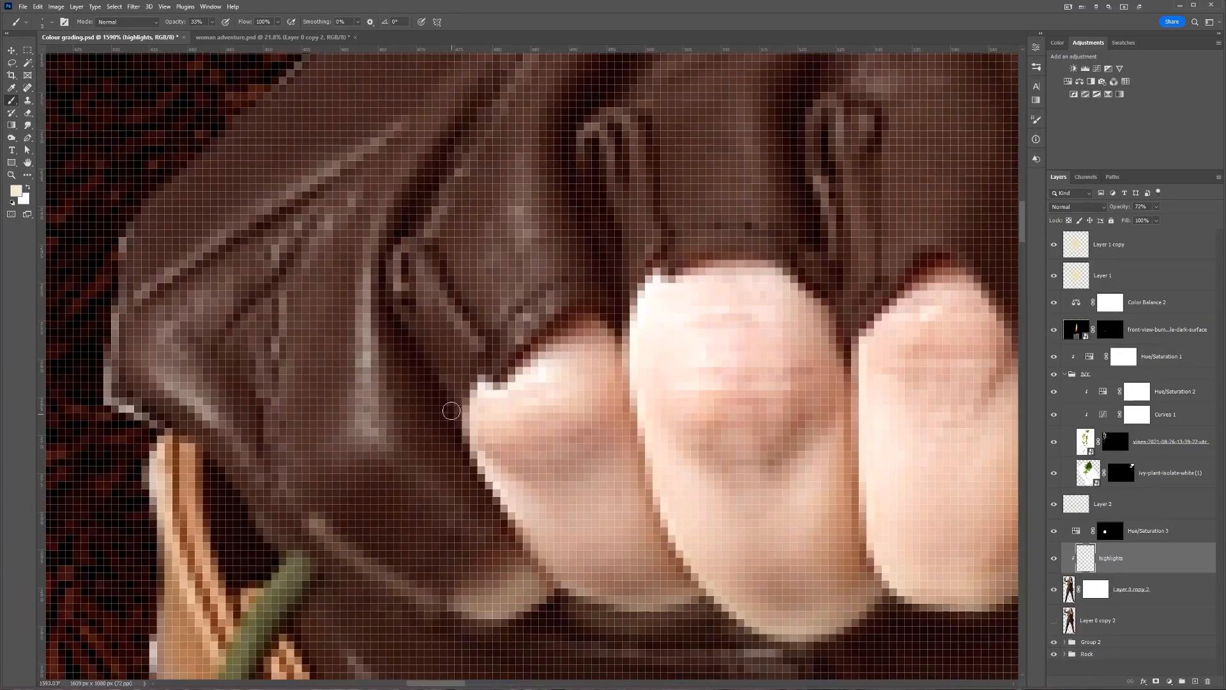
scroll(661, 294, down, 2)
scroll(661, 294, down, 4)
Brighten the leather folds of the sleeve beside the lantern with small highlight strokes
scroll(616, 337, up, 6)
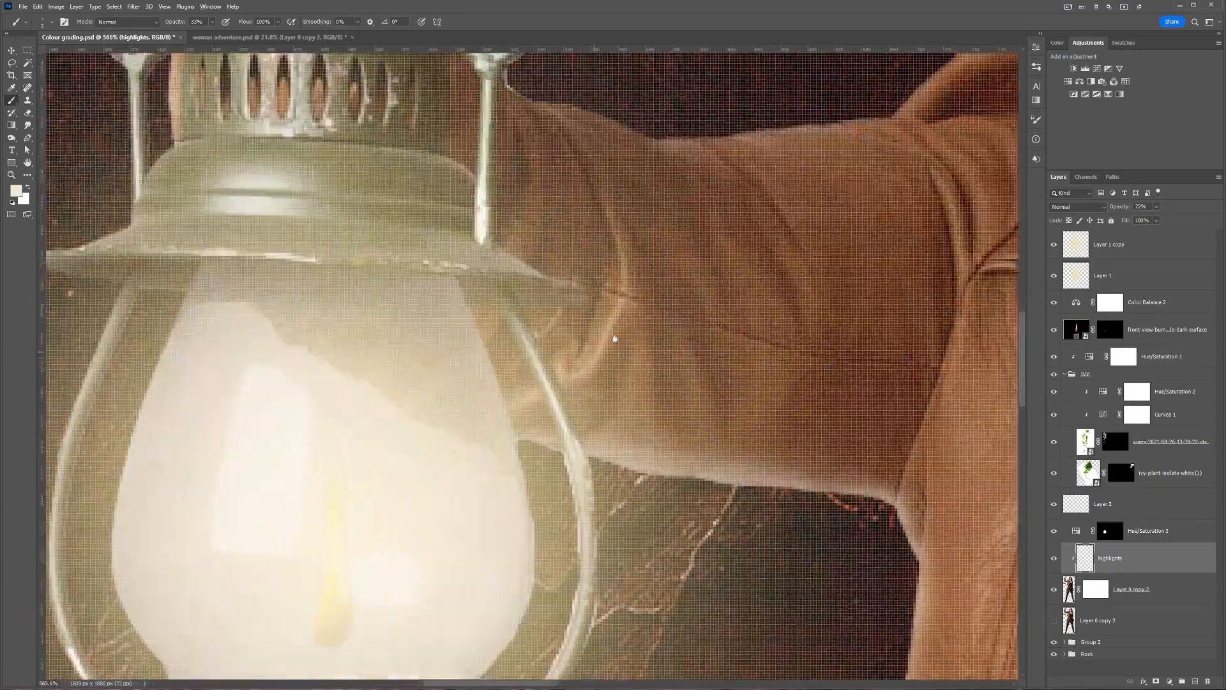
scroll(530, 472, down, 5)
scroll(530, 472, up, 5)
scroll(485, 479, down, 4)
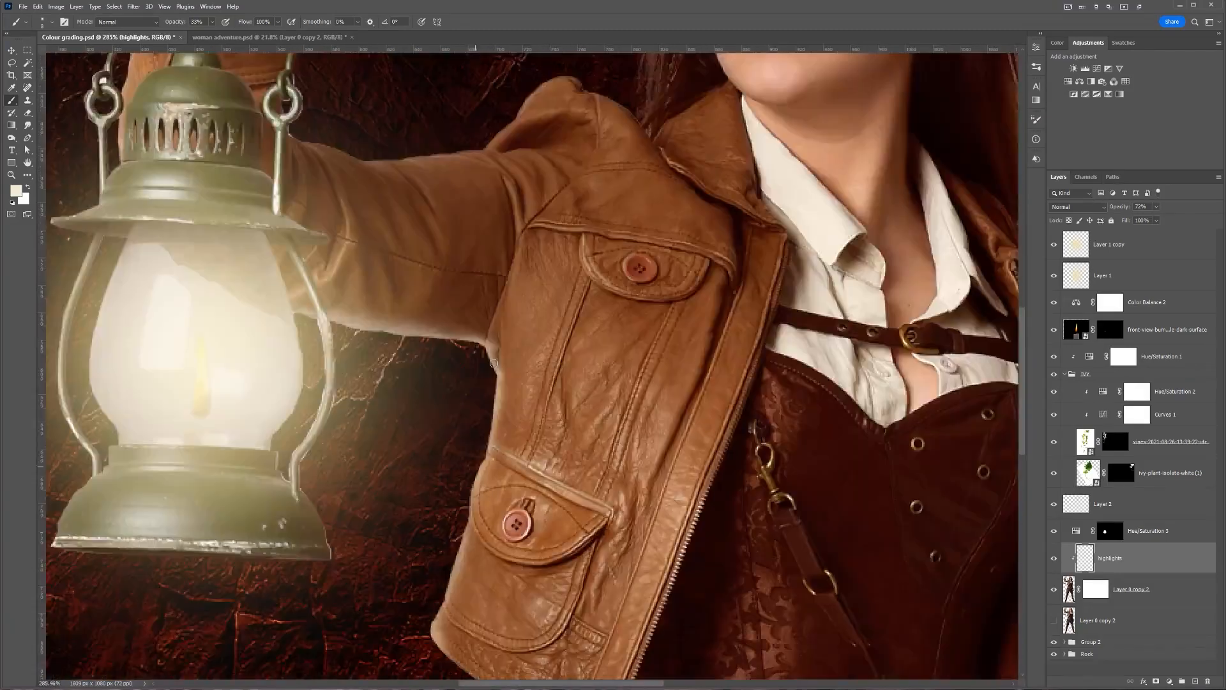
scroll(461, 486, up, 4)
scroll(579, 268, down, 2)
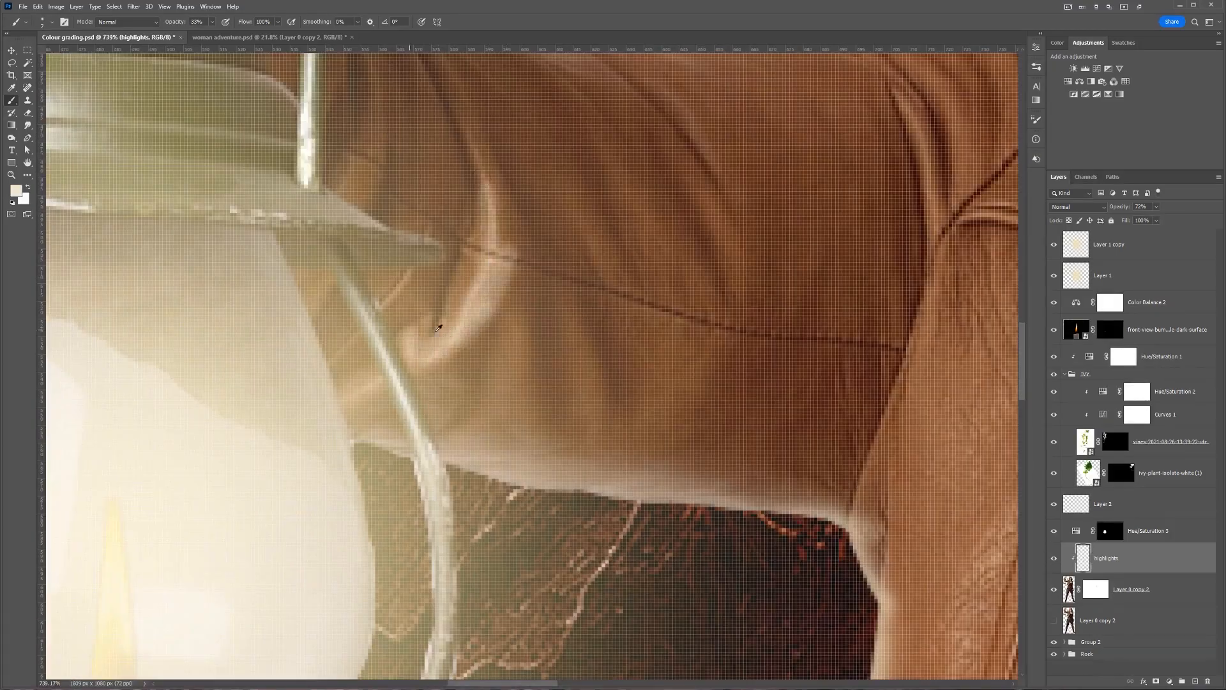
Paint stronger highlights along the cuff's seam and buttoned strap above the lantern
scroll(722, 243, down, 5)
scroll(578, 217, up, 7)
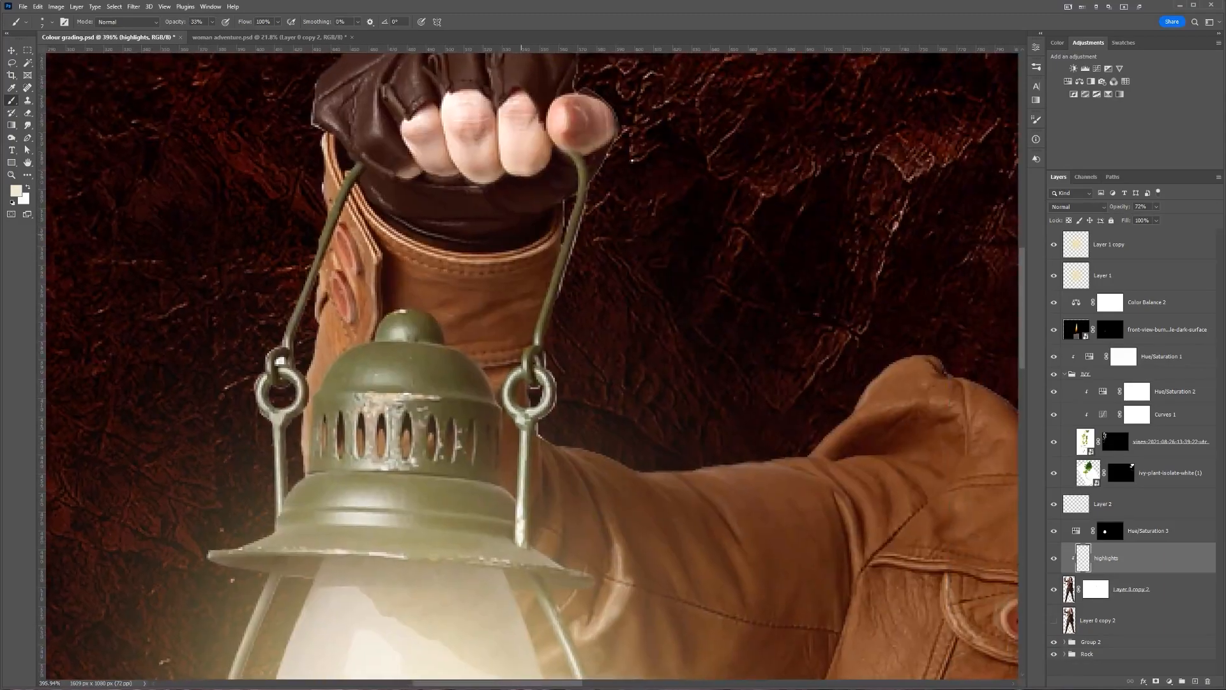
key(6)
scroll(574, 216, down, 5)
scroll(339, 267, up, 6)
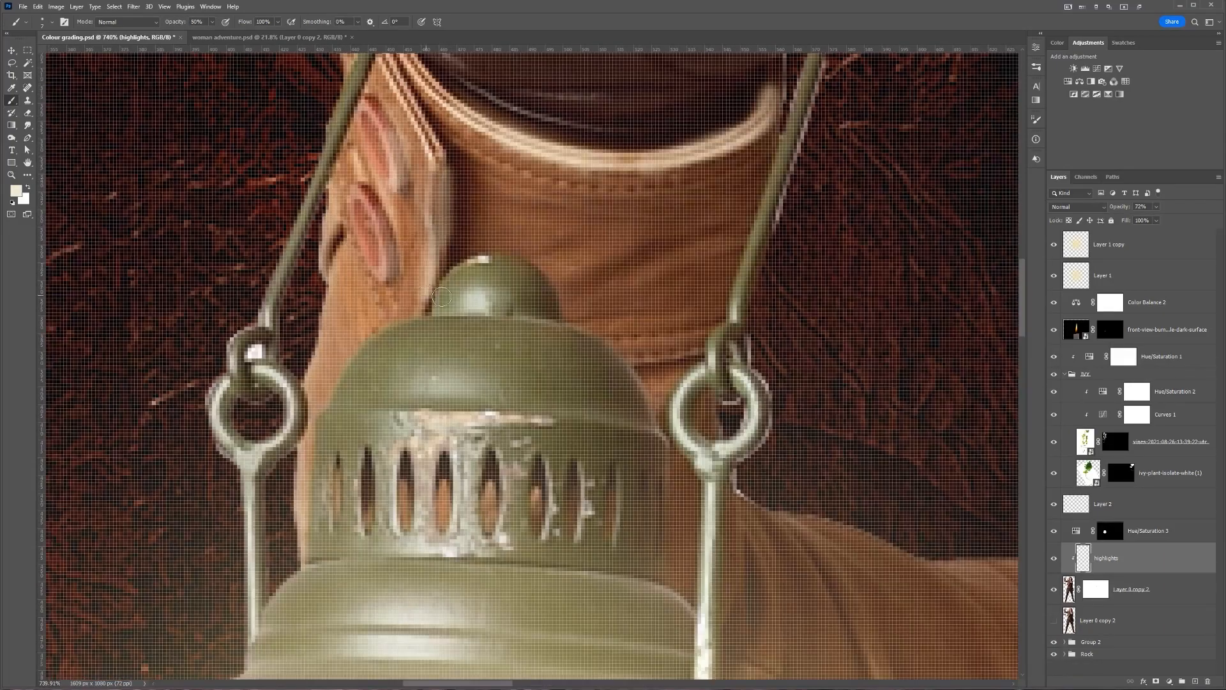
key(4)
scroll(719, 359, down, 4)
scroll(722, 355, down, 4)
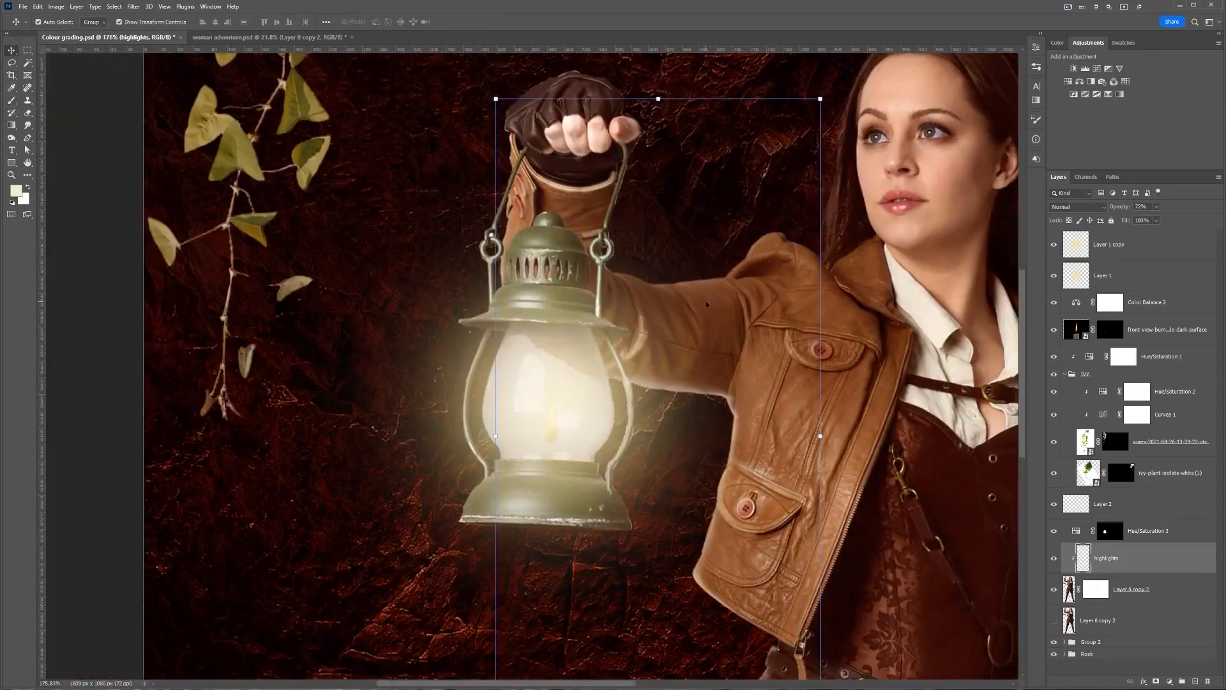
Paint subtle highlights along the lantern-facing side of the woman's face at 30% brush opacity and check the whole image
scroll(699, 284, up, 7)
scroll(698, 285, down, 5)
scroll(649, 250, up, 4)
key(3)
scroll(649, 249, up, 2)
scroll(600, 329, down, 4)
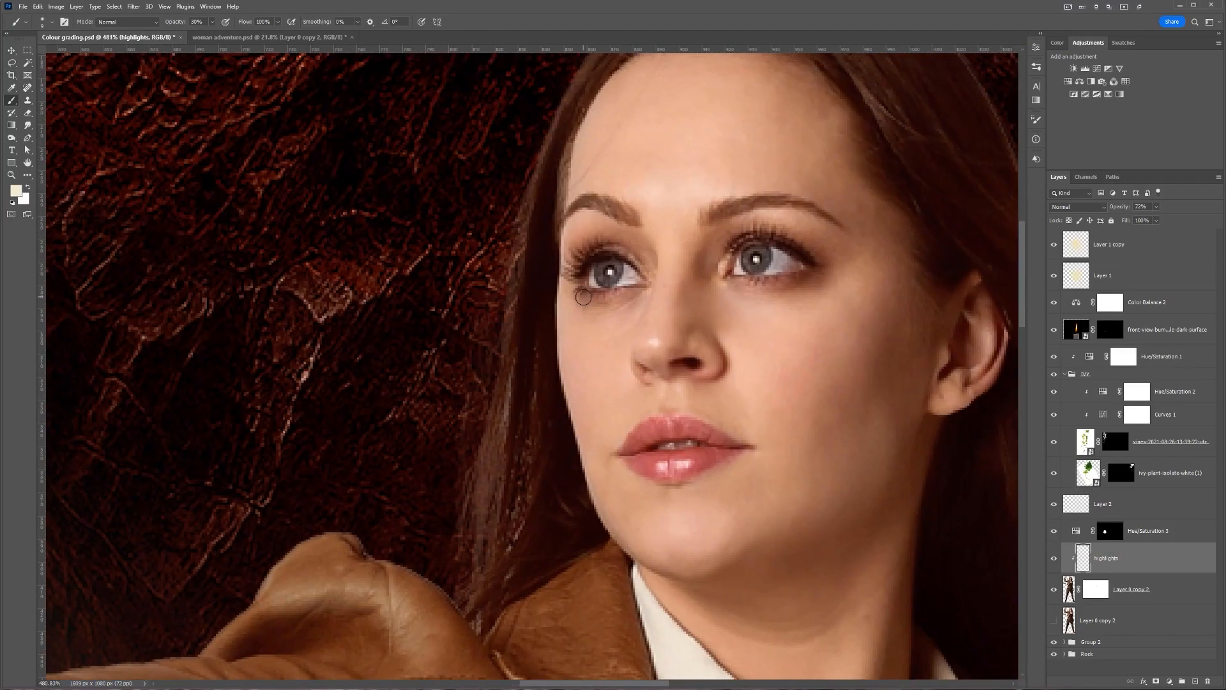
scroll(651, 387, up, 5)
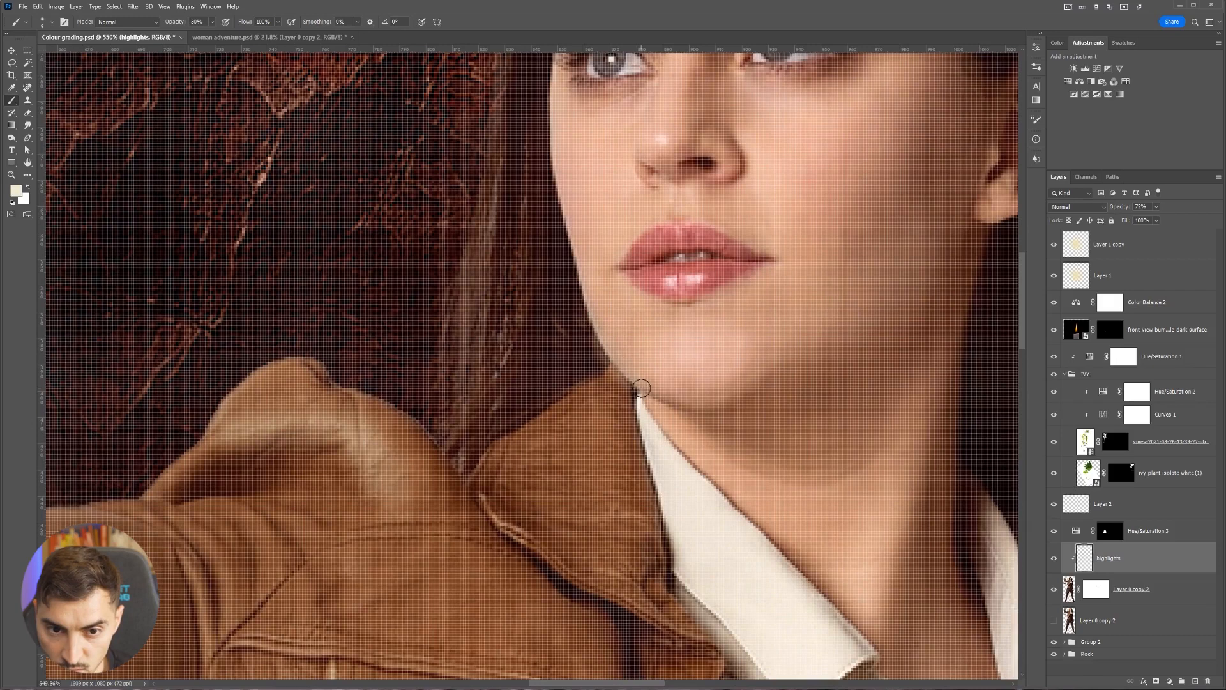
scroll(651, 387, down, 4)
scroll(654, 388, down, 4)
scroll(460, 242, up, 3)
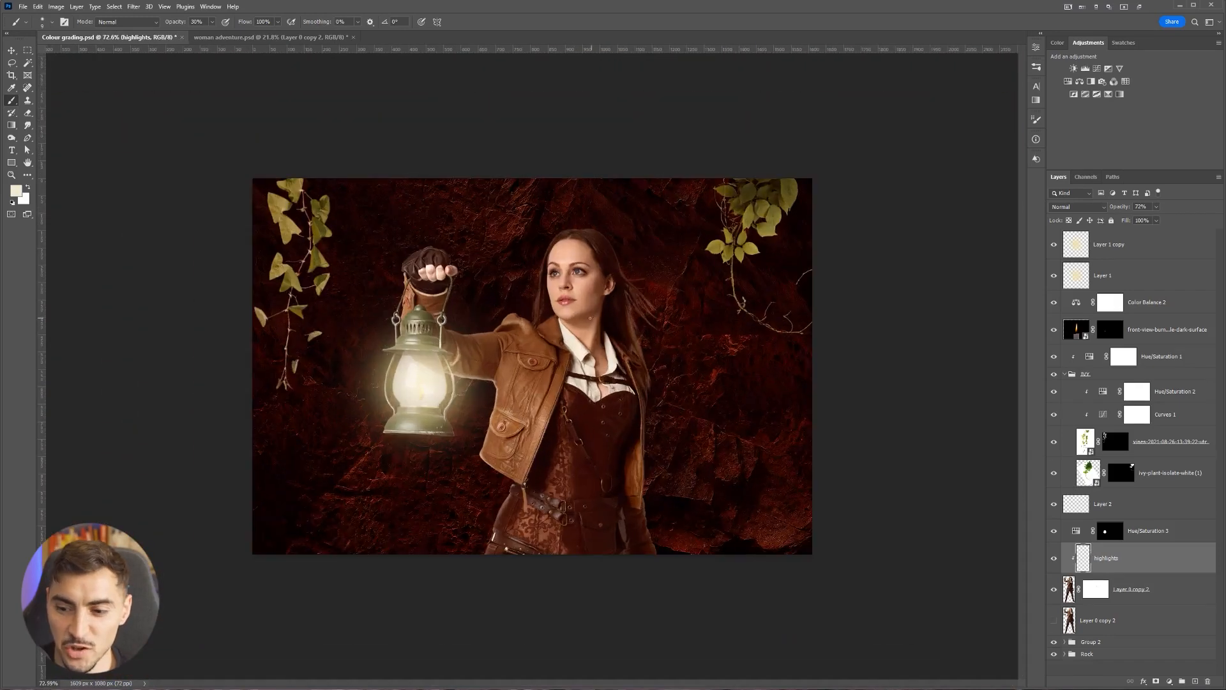
Add an Exposure adjustment clipped to the masked Layer 0 copy 2 and invert its mask to black
click(1103, 597)
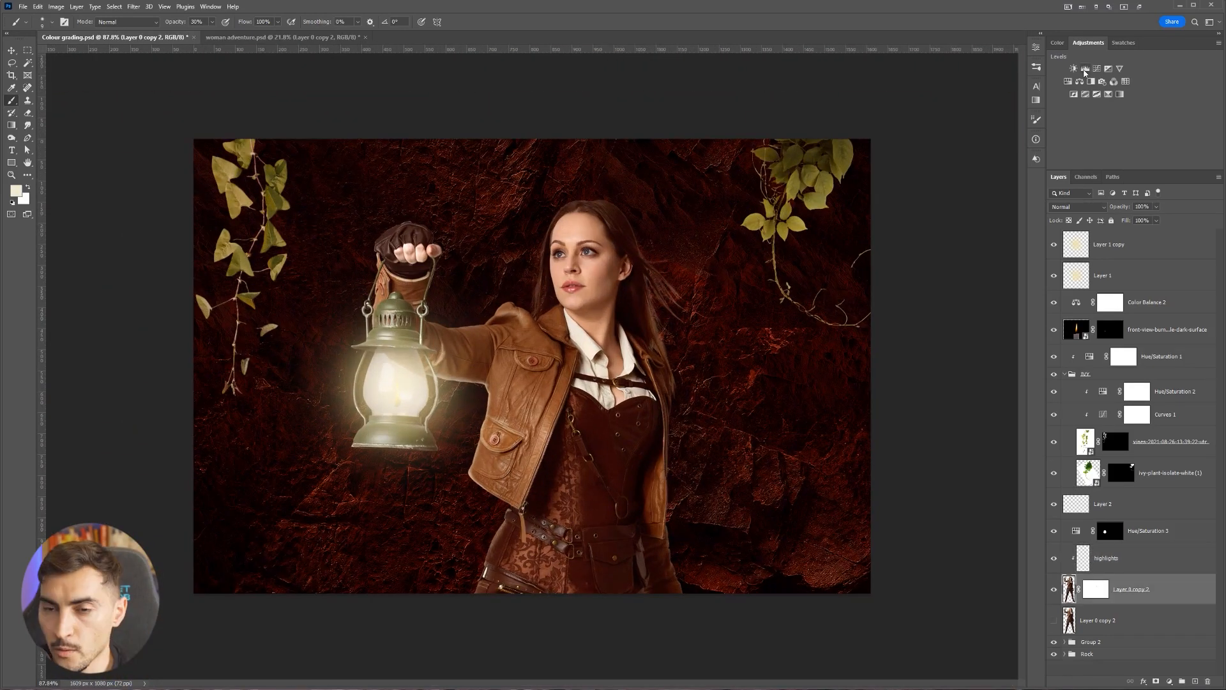
click(1108, 68)
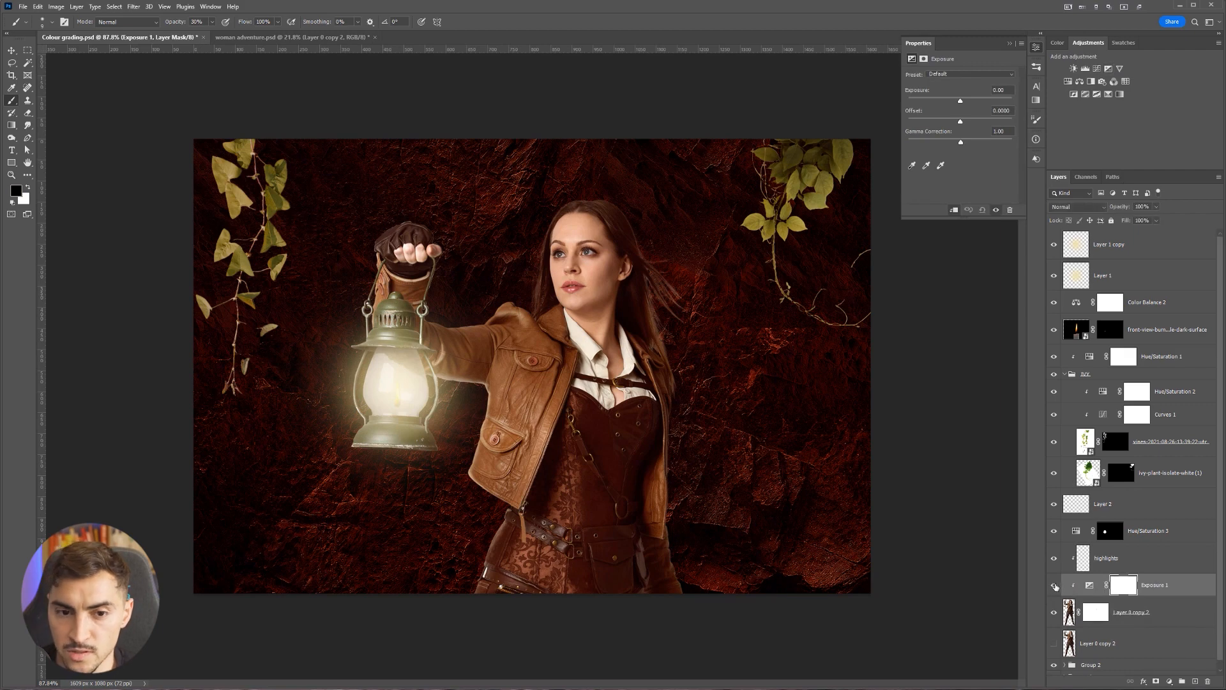
click(1125, 586)
key(ctrl+i)
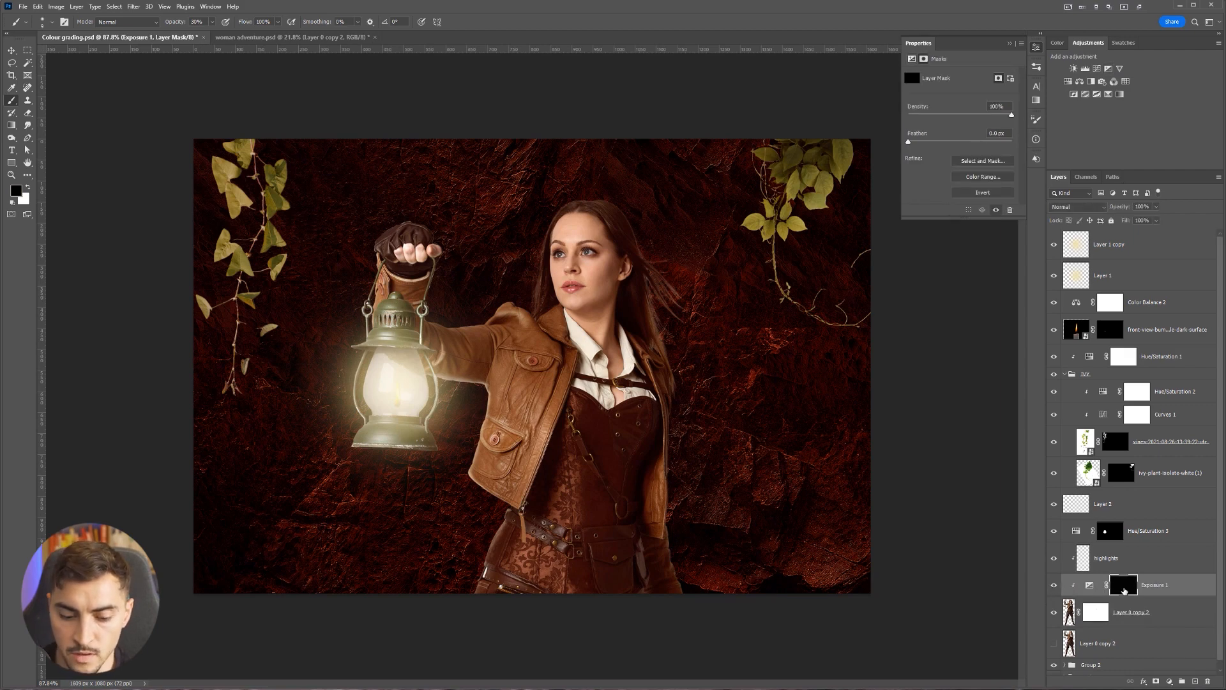
Set the Exposure adjustment's exposure to -1.38 and invert its mask so the darkening is hidden
click(1009, 42)
click(1088, 586)
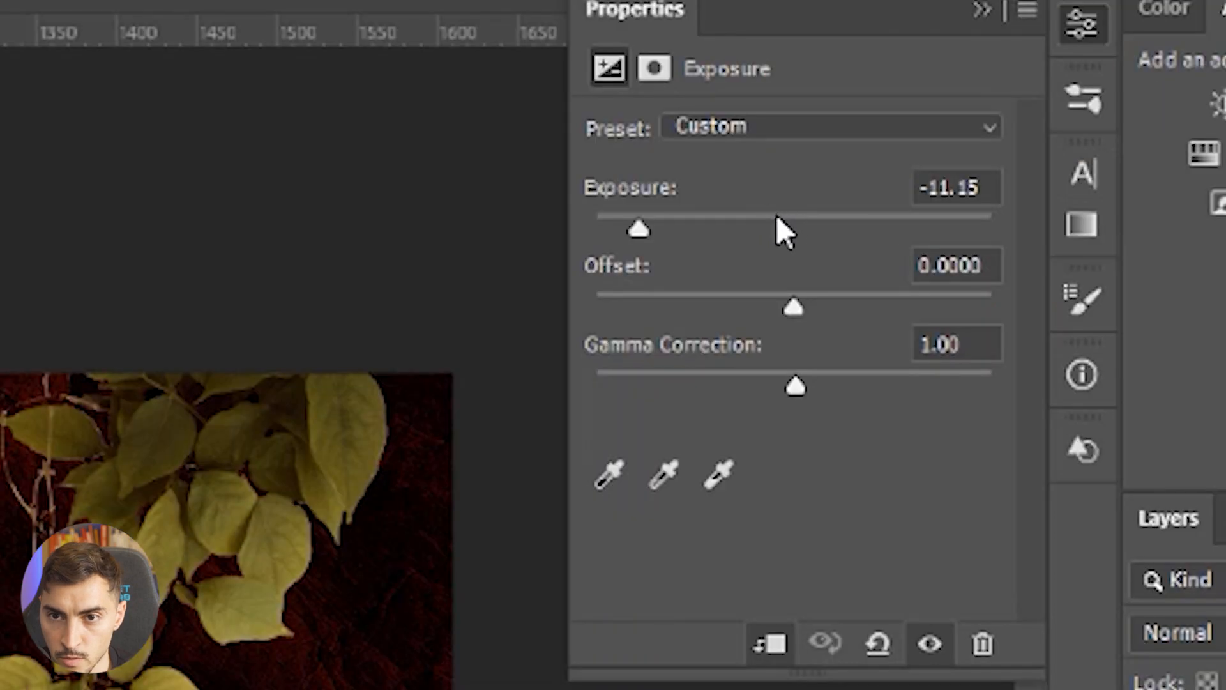
drag(776, 217, 752, 221)
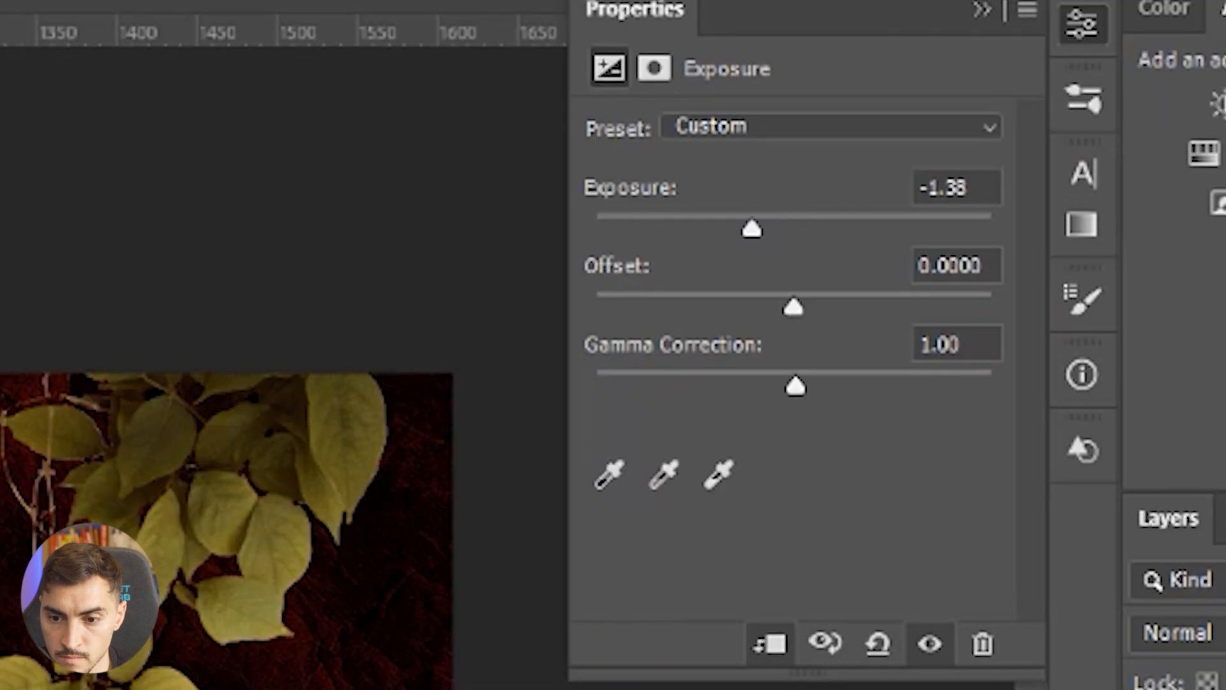
key(ctrl+i)
drag(614, 364, 622, 540)
drag(521, 341, 354, 541)
key(ctrl+z)
key(ctrl+z)
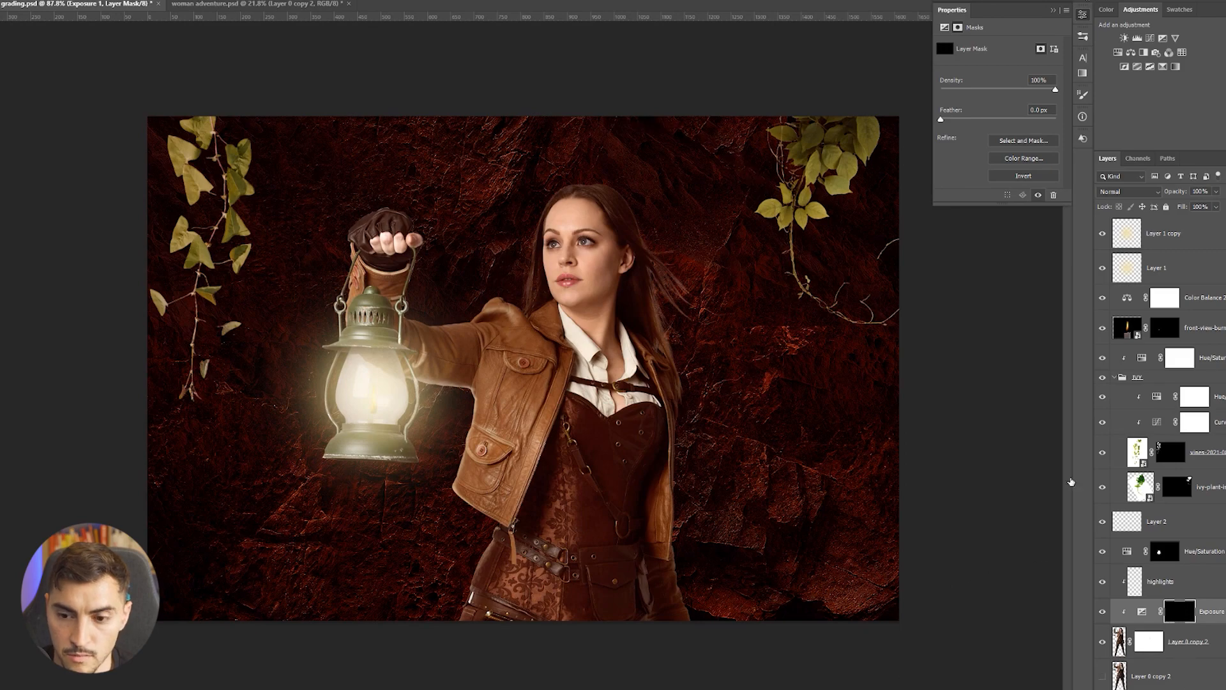
Paint the Exposure mask with a large soft brush to darken the woman's side away from the lantern, and compare with the layer hidden
scroll(639, 230, up, 4)
scroll(692, 239, down, 3)
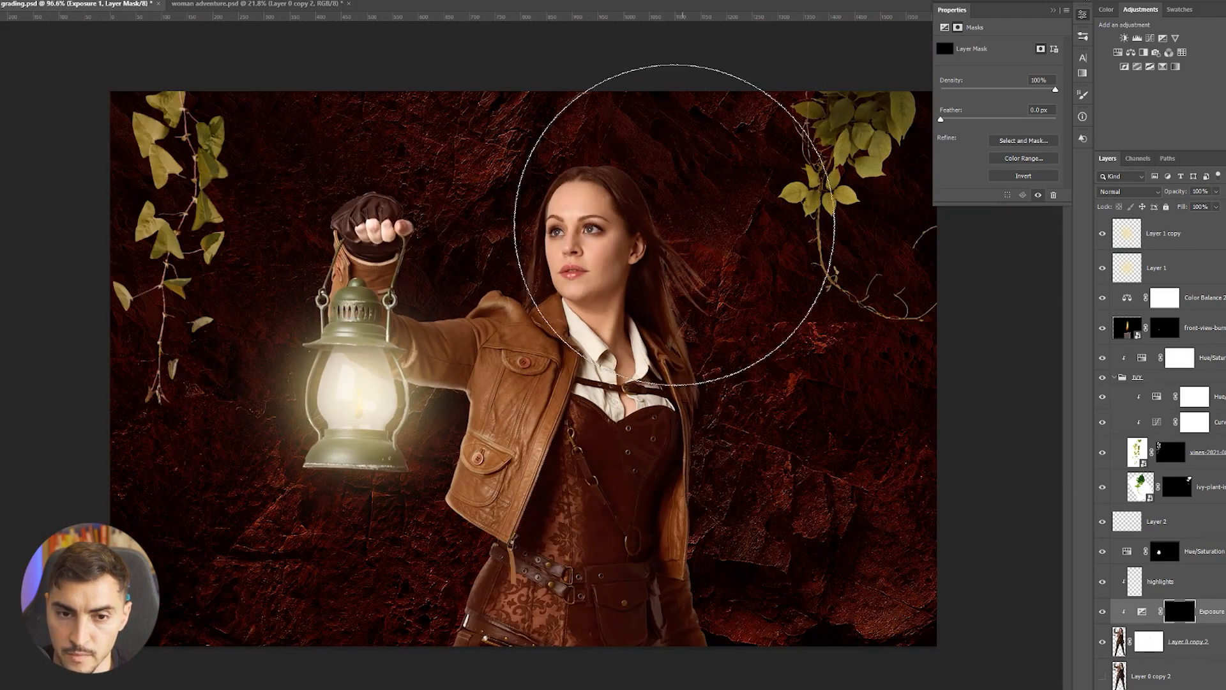
mouse_move(746, 684)
mouse_down()
mouse_move(726, 274)
mouse_move(671, 257)
mouse_move(725, 198)
mouse_move(806, 355)
mouse_move(756, 235)
mouse_move(759, 627)
mouse_move(682, 636)
mouse_move(674, 679)
mouse_move(804, 295)
mouse_move(743, 225)
mouse_up()
scroll(827, 537, up, 2)
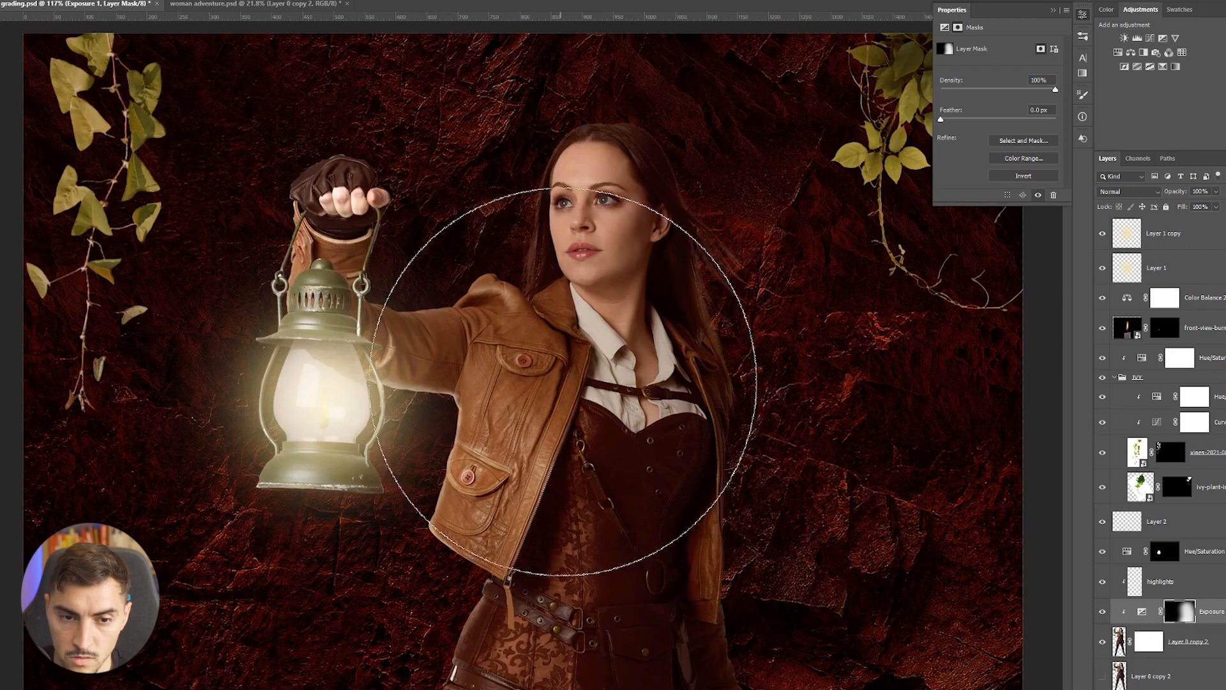
key(Tab)
key(Tab)
click(1102, 612)
click(1102, 612)
click(1103, 613)
click(1102, 613)
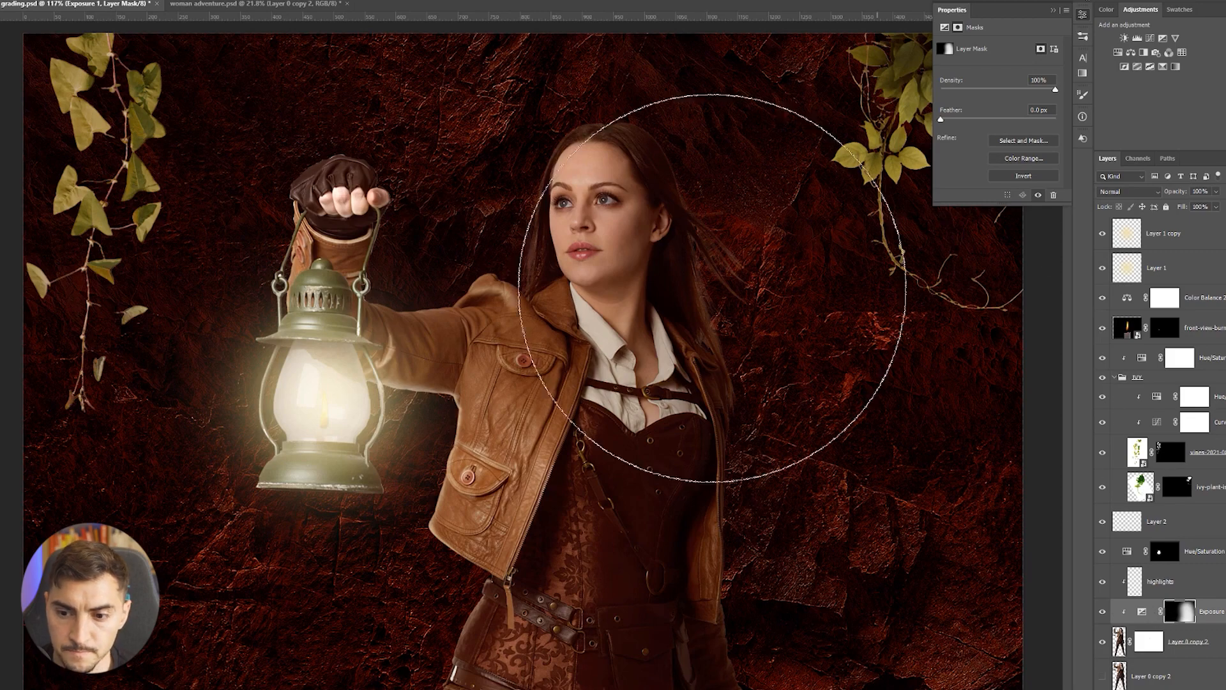
Refine the Exposure mask with a smaller brush, restoring light on the lantern-side shoulder and face and darkening the hair and neck
key(bracketleft)
key(bracketleft)
key(bracketleft)
key(z)
key(b)
click(1183, 614)
drag(478, 298, 520, 308)
mouse_move(582, 202)
mouse_down()
mouse_move(564, 244)
mouse_move(583, 209)
mouse_move(591, 228)
mouse_up()
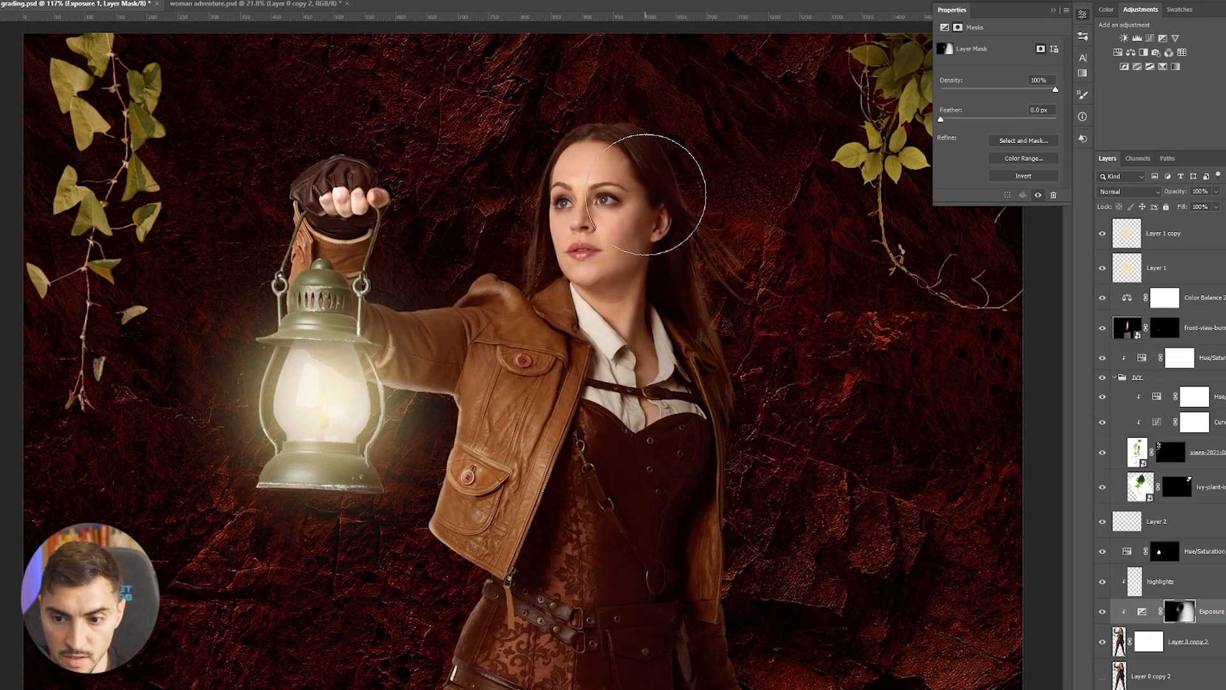
key(x)
mouse_move(675, 202)
mouse_down()
mouse_move(665, 214)
mouse_move(646, 158)
mouse_move(621, 218)
mouse_move(661, 349)
mouse_up()
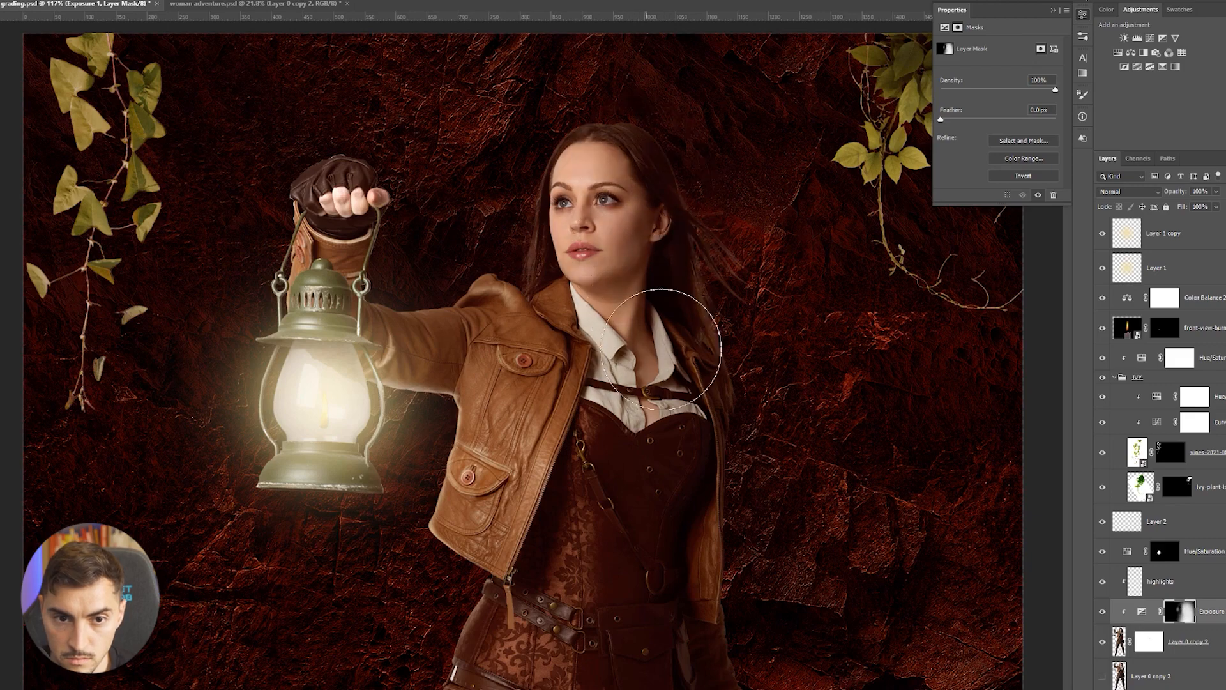
scroll(642, 166, up, 1)
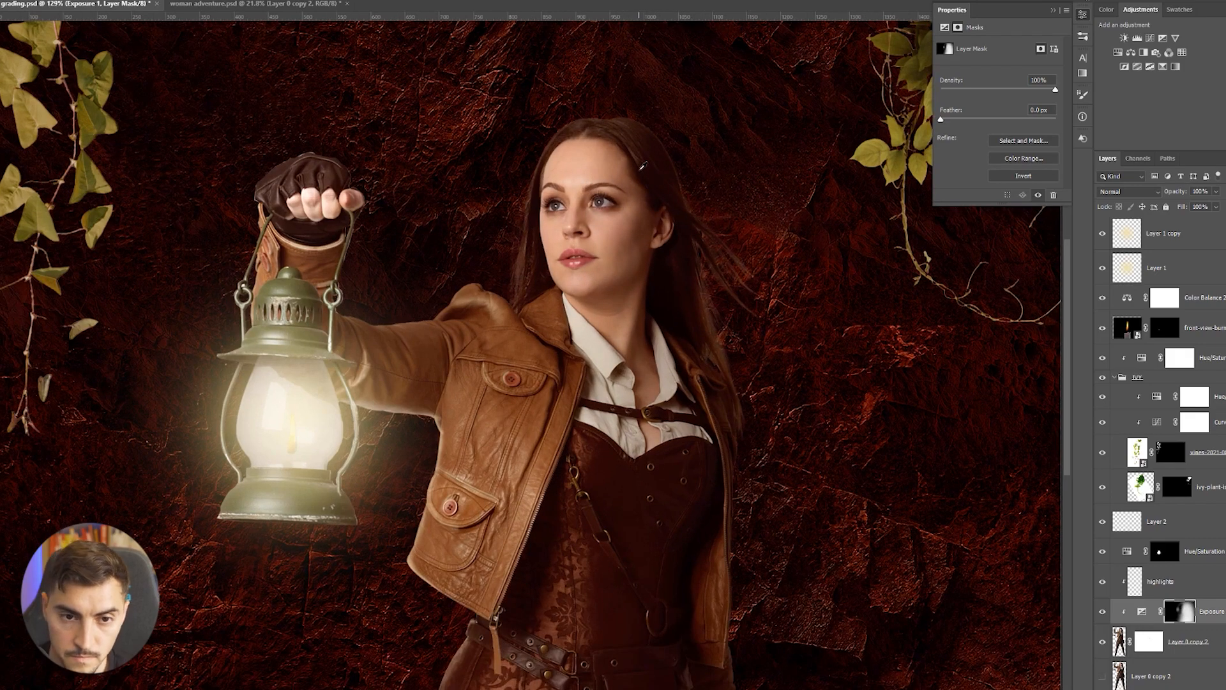
Add a layer mask to the highlights layer, duplicate the layer and set the copy's blend mode to Linear Dodge (Add)
click(1147, 576)
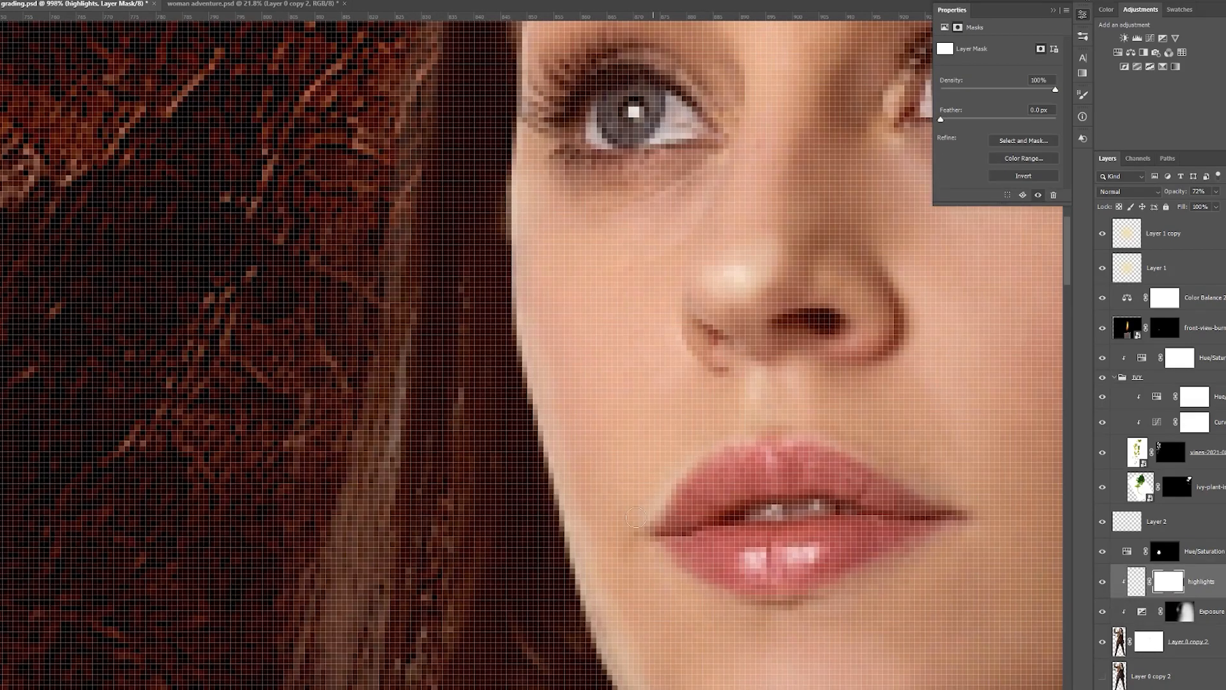
scroll(657, 475, down, 10)
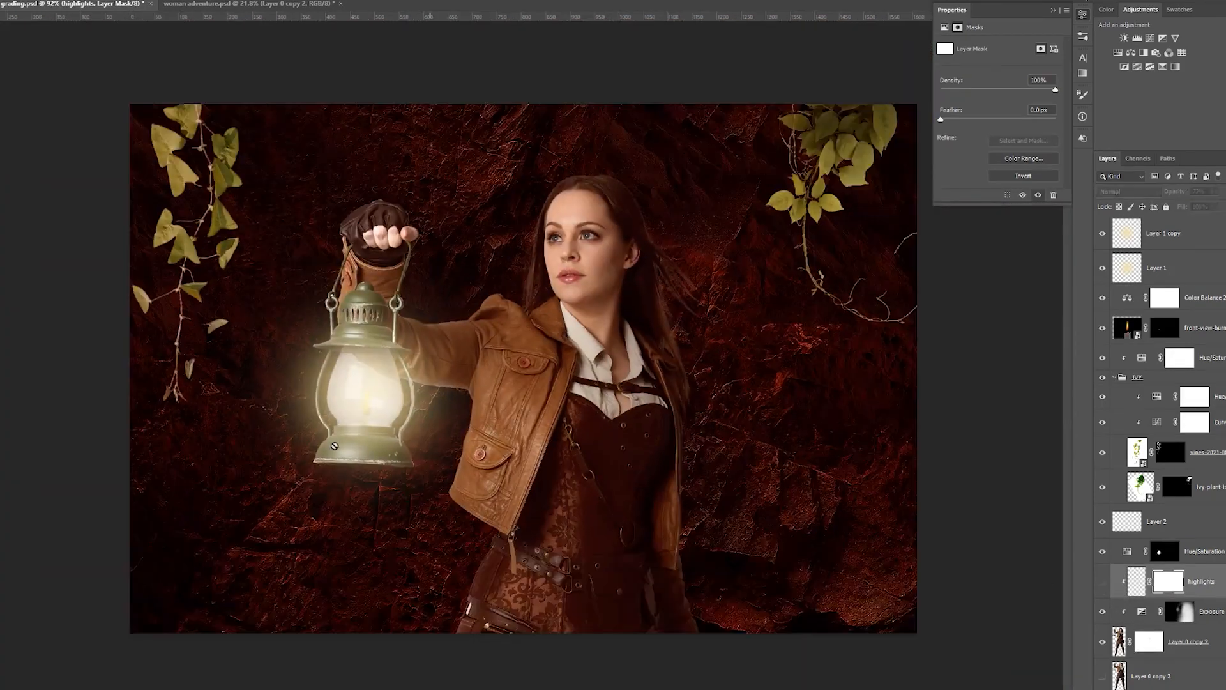
scroll(424, 456, up, 4)
key(ctrl+j)
click(1128, 191)
click(1124, 311)
click(1103, 582)
click(1103, 582)
click(1176, 582)
key(ctrl+i)
click(1136, 585)
scroll(265, 328, up, 6)
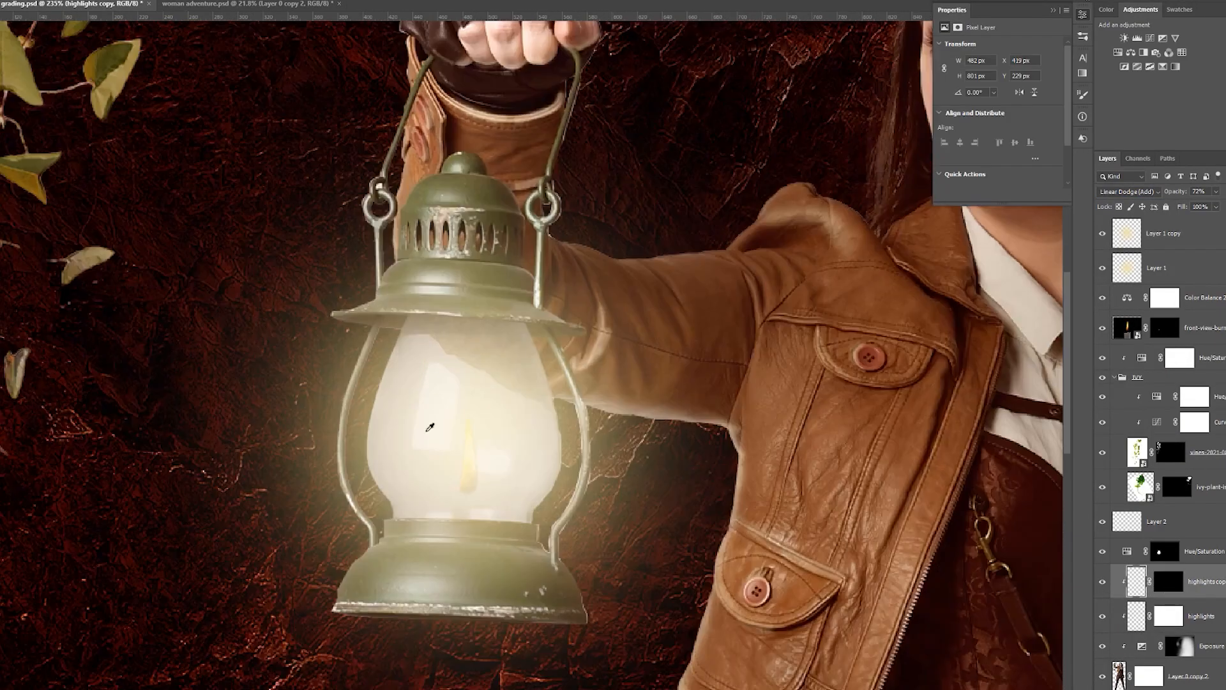
scroll(486, 562, up, 5)
click(1173, 582)
key(ctrl+i)
Erase the duplicated strokes from the highlights copy layer with the Eraser
scroll(763, 464, down, 8)
click(1136, 583)
key(e)
mouse_move(647, 337)
mouse_down()
mouse_move(613, 268)
mouse_move(543, 281)
mouse_up()
Paint highlights on the lantern's collar below the glass and the lower part of the wire frame nearest the woman
key(b)
scroll(332, 447, up, 8)
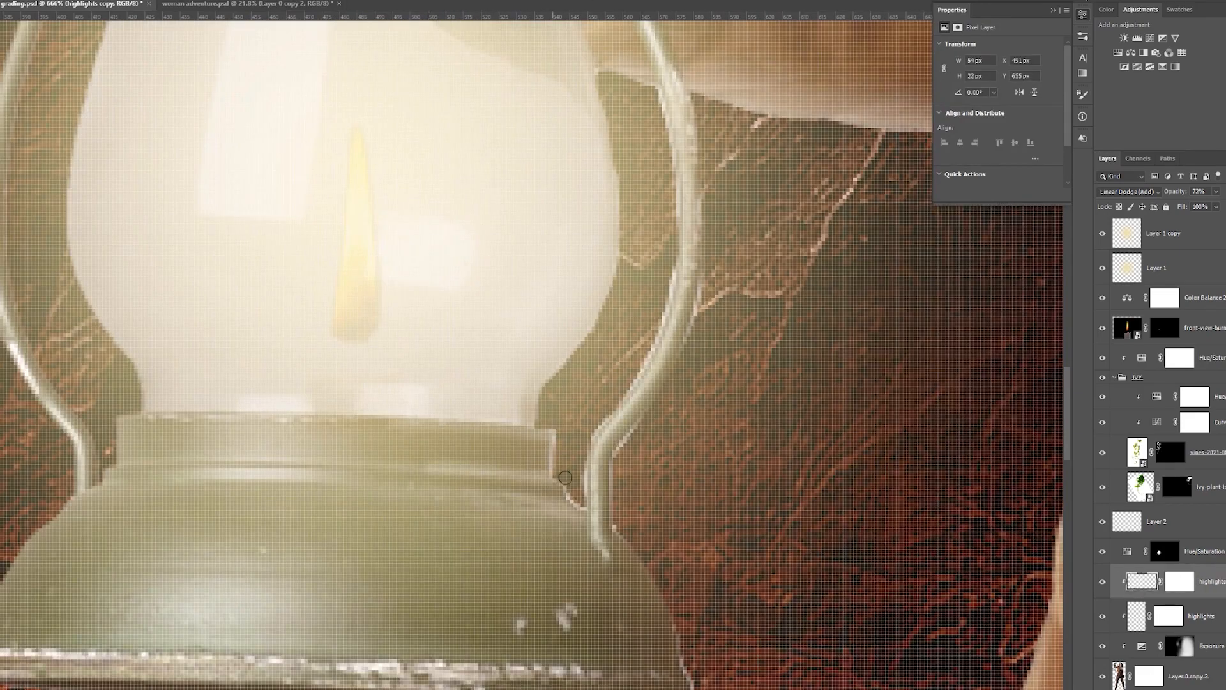
drag(530, 478, 382, 473)
mouse_move(592, 512)
mouse_down()
mouse_move(671, 306)
mouse_move(615, 454)
mouse_up()
drag(655, 281, 605, 181)
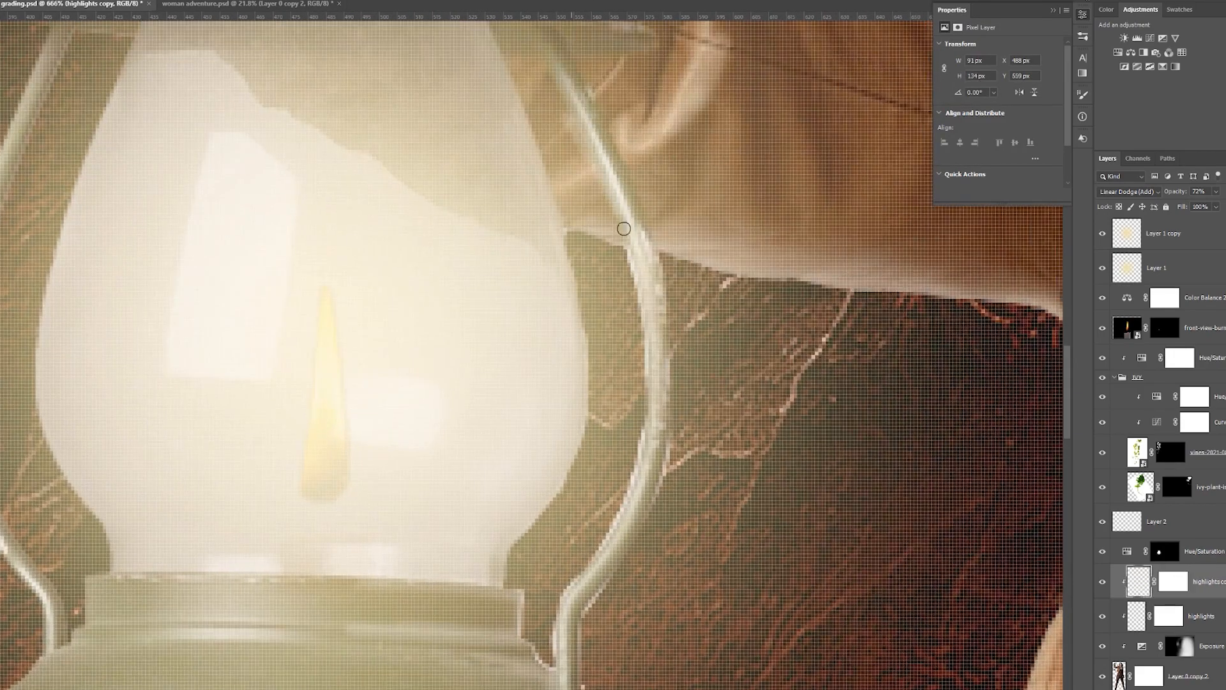
Extend the lantern highlights up the wire frame and along the lower rim of the metal cap
drag(396, 511, 618, 196)
drag(754, 340, 774, 401)
drag(729, 312, 403, 311)
drag(625, 318, 319, 307)
mouse_move(240, 199)
mouse_down()
mouse_move(232, 270)
mouse_move(284, 675)
mouse_up()
drag(251, 418, 388, 191)
drag(795, 178, 490, 156)
scroll(490, 155, down, 2)
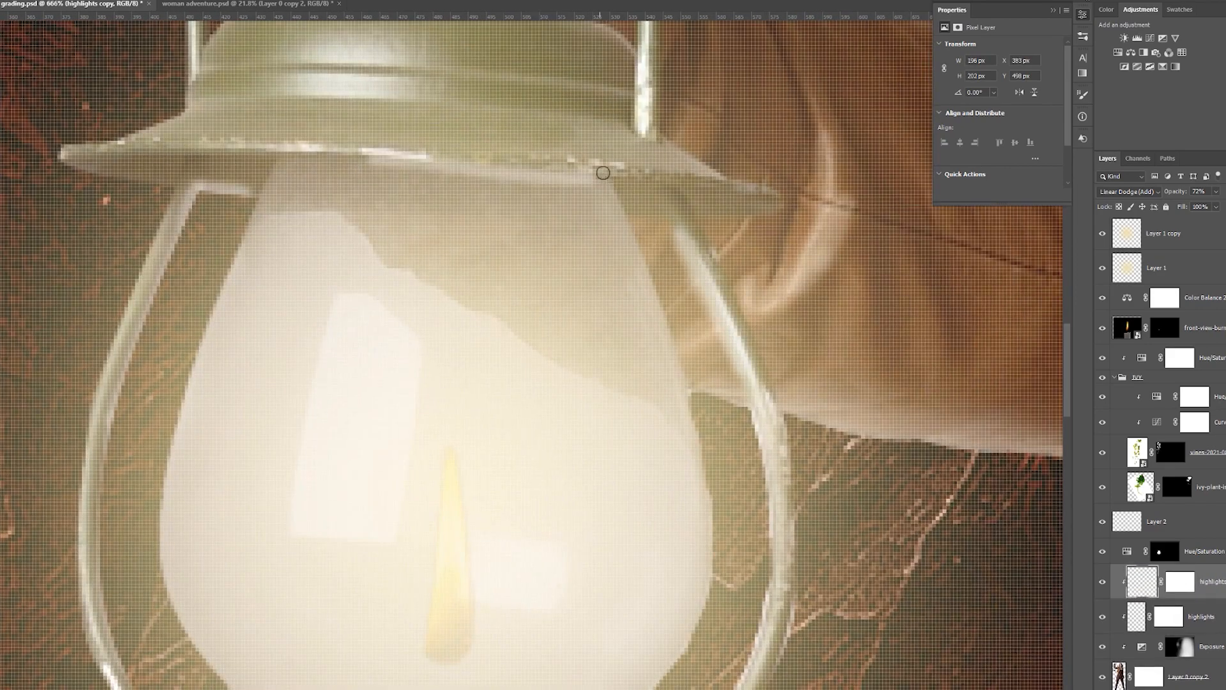
Add the remaining highlight strokes to the lantern's metal parts on the highlights copy layer
scroll(269, 319, down, 8)
scroll(269, 353, up, 10)
drag(121, 405, 433, 376)
scroll(435, 376, down, 8)
scroll(527, 384, up, 5)
drag(531, 386, 803, 409)
scroll(706, 313, up, 3)
mouse_move(738, 371)
mouse_down()
mouse_move(748, 255)
mouse_move(653, 209)
mouse_up()
scroll(652, 209, down, 10)
Compare the image with the highlights copy and highlights layers hidden and shown, examining the lantern and the whole composite
click(1102, 582)
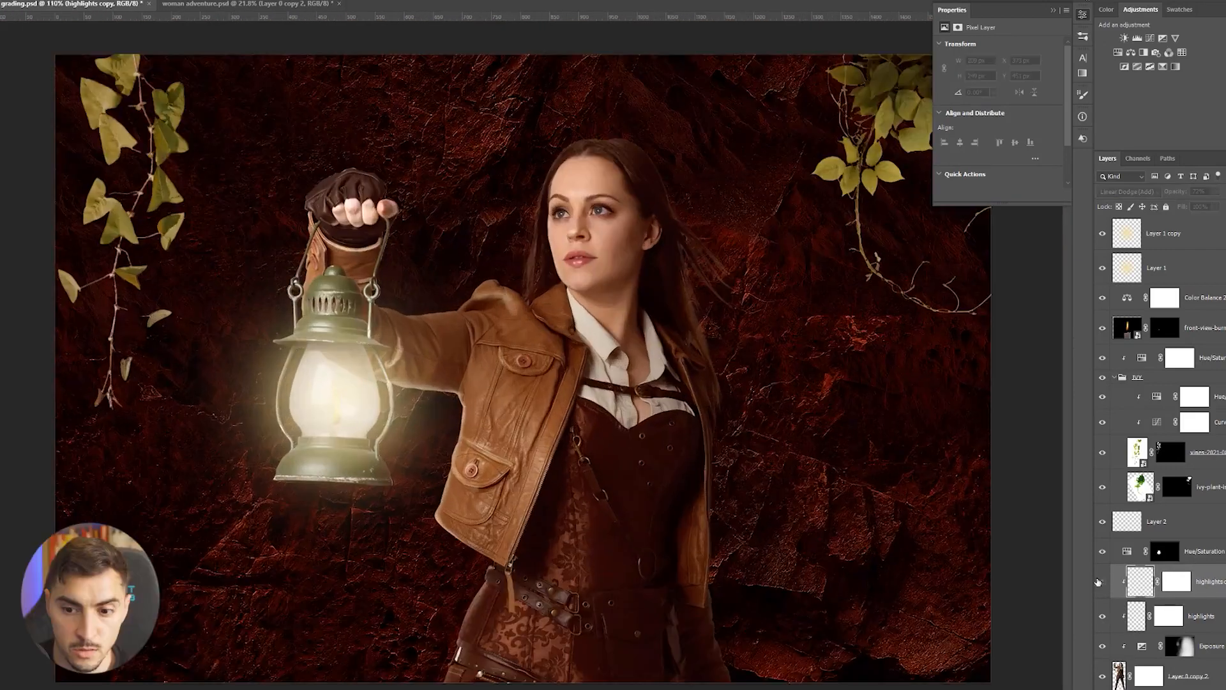
click(1103, 582)
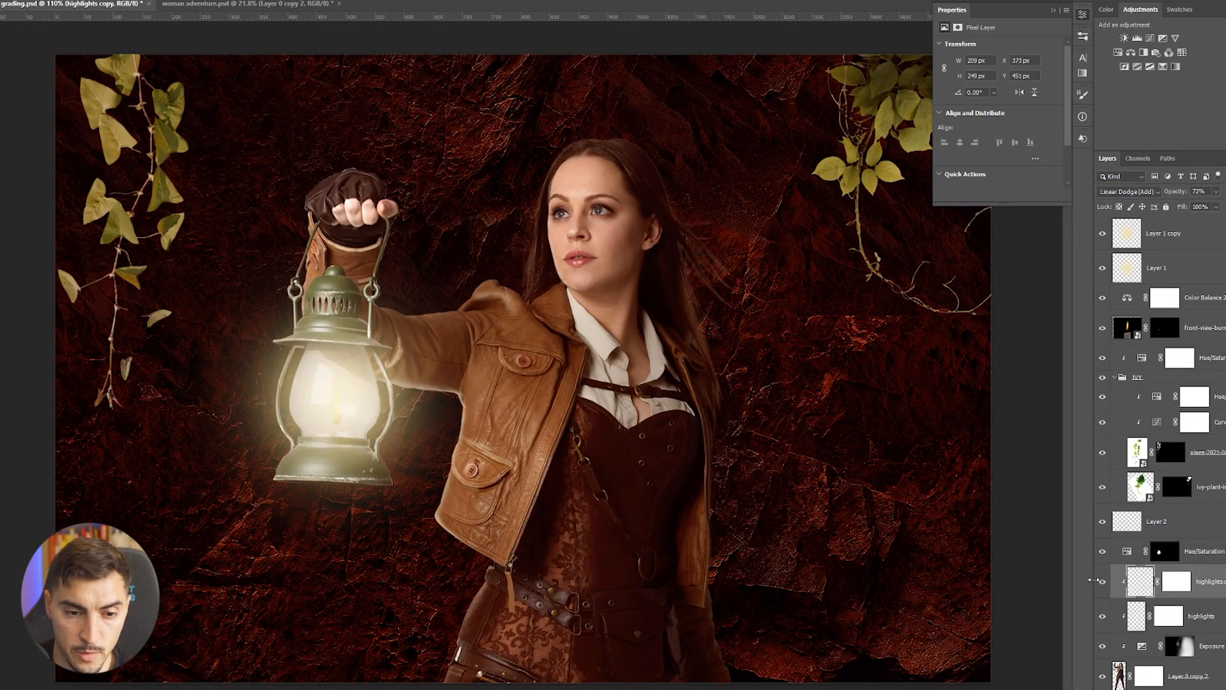
click(1102, 615)
click(1103, 616)
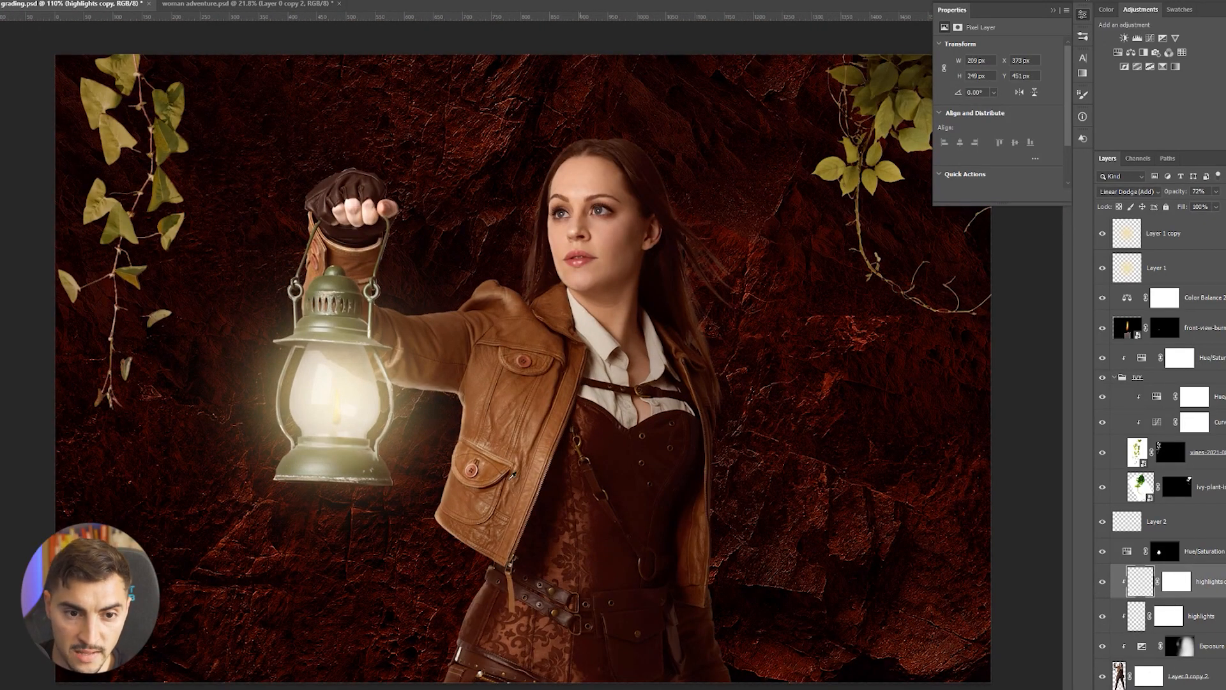
scroll(512, 475, down, 3)
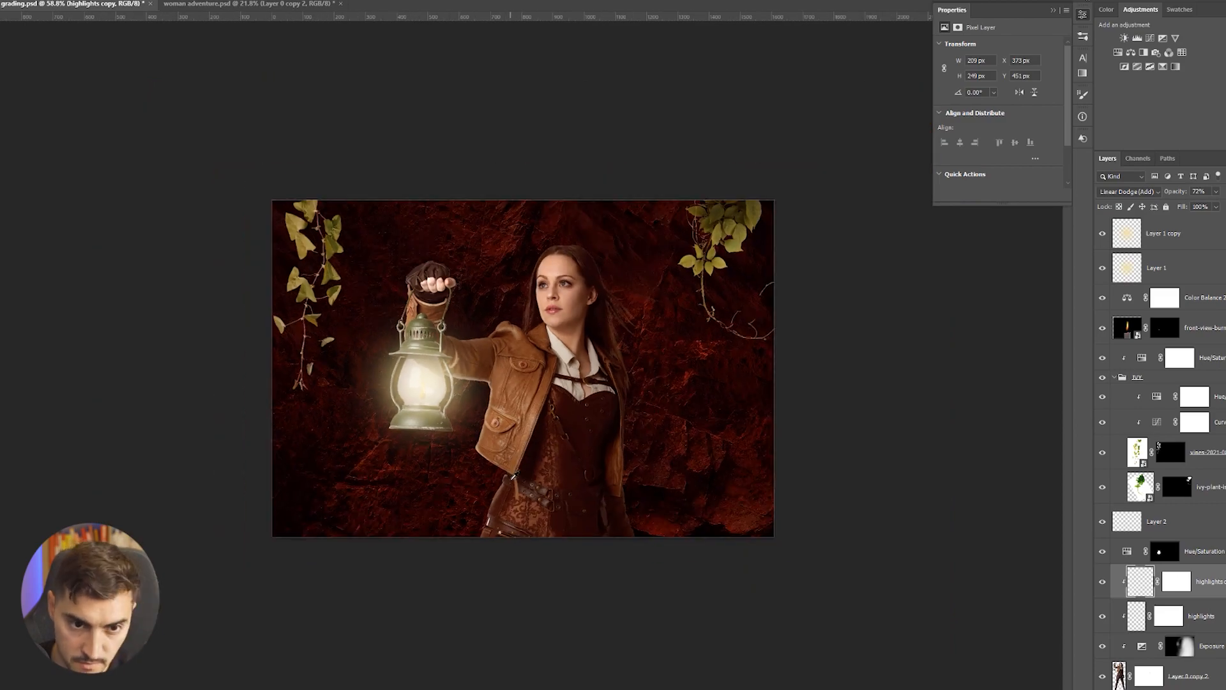
scroll(312, 415, up, 2)
scroll(272, 343, up, 3)
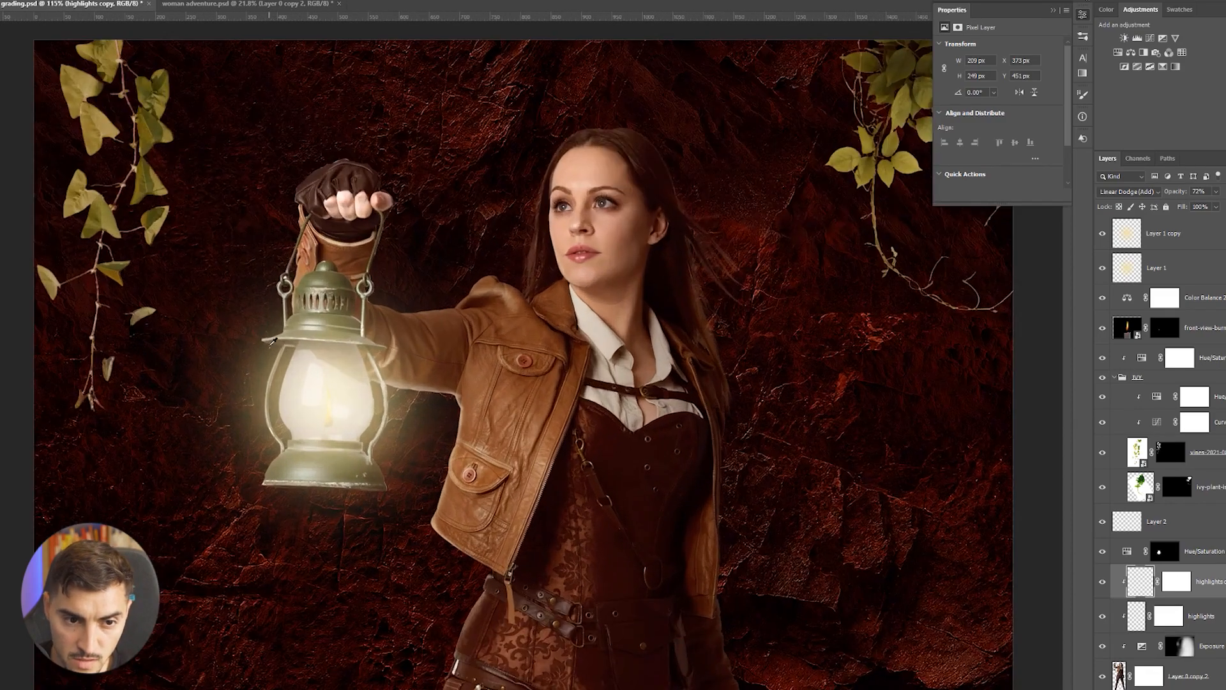
scroll(276, 341, down, 4)
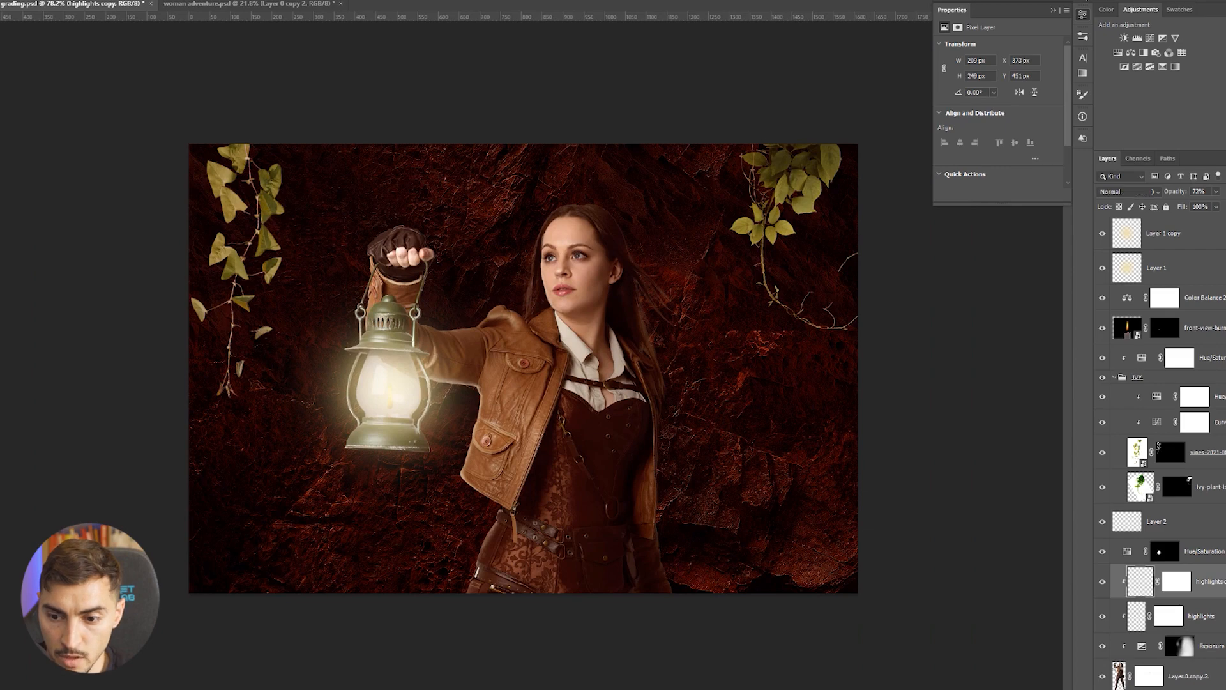
Create a new layer above the highlights copy and stamp a very large soft warm glow centred on the lantern's glass
key(ctrl+shift+alt+n)
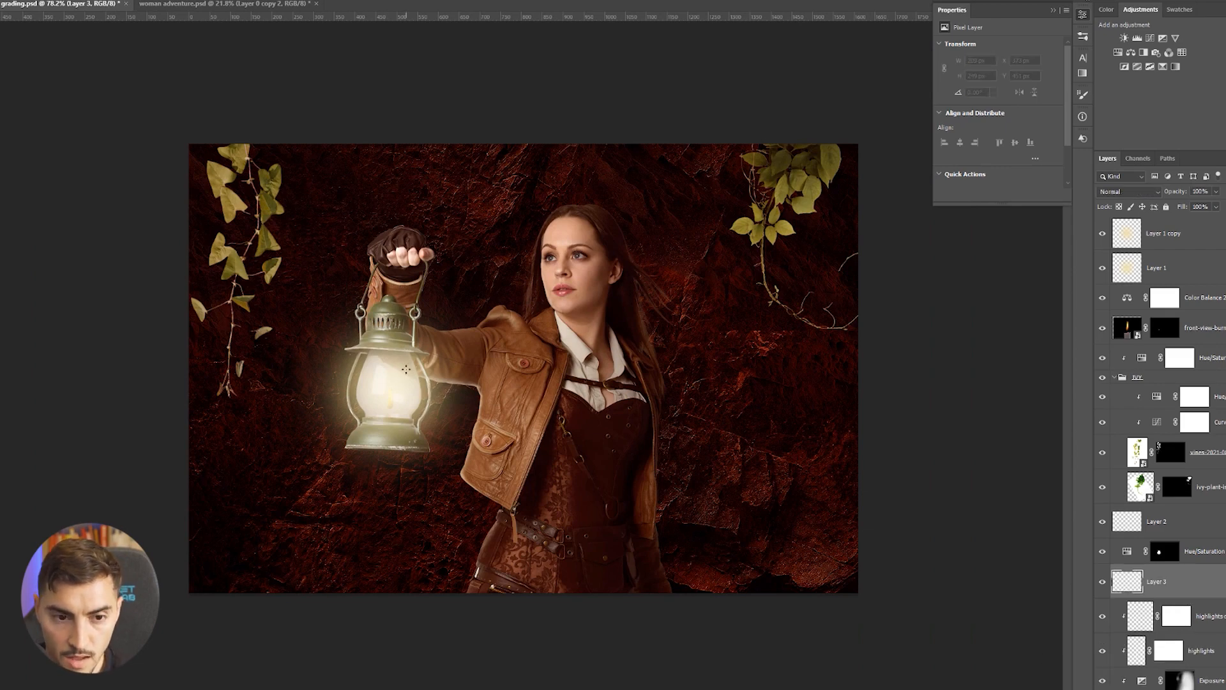
click(396, 385)
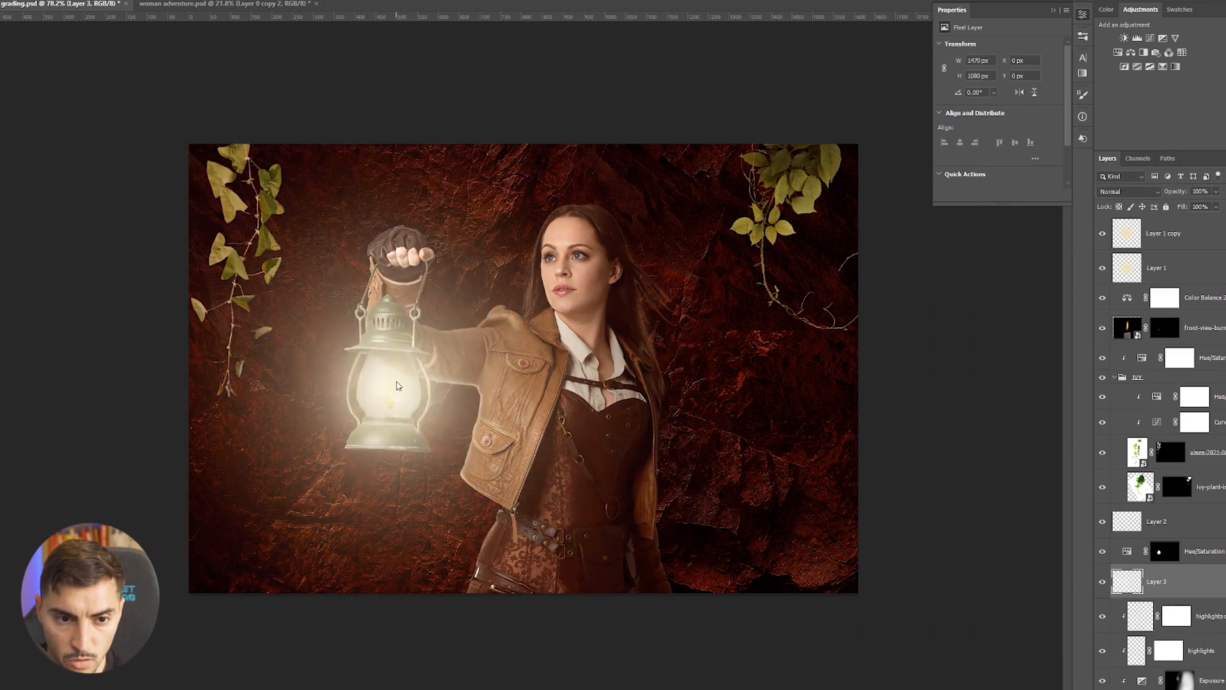
key(ctrl+z)
key(ctrl+shift+z)
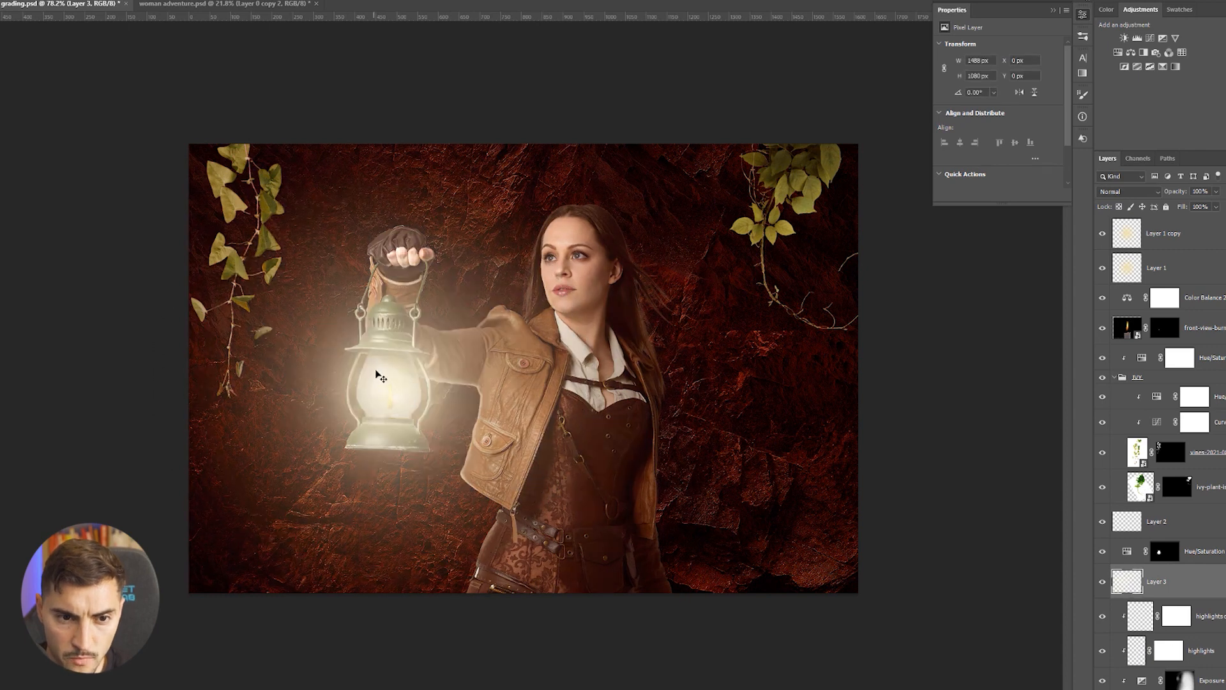
key(ctrl+z)
key(ctrl+shift+z)
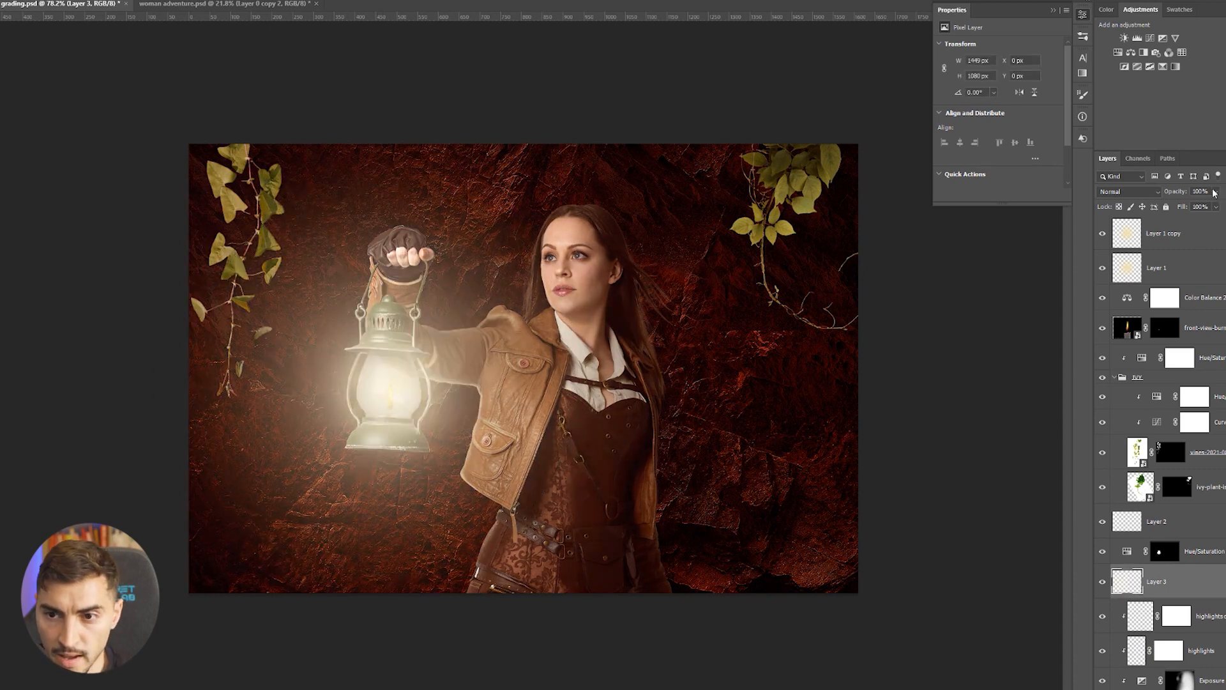
Set the large glow layer's opacity to 40% and its blend mode to Lighten
drag(1148, 205, 1187, 206)
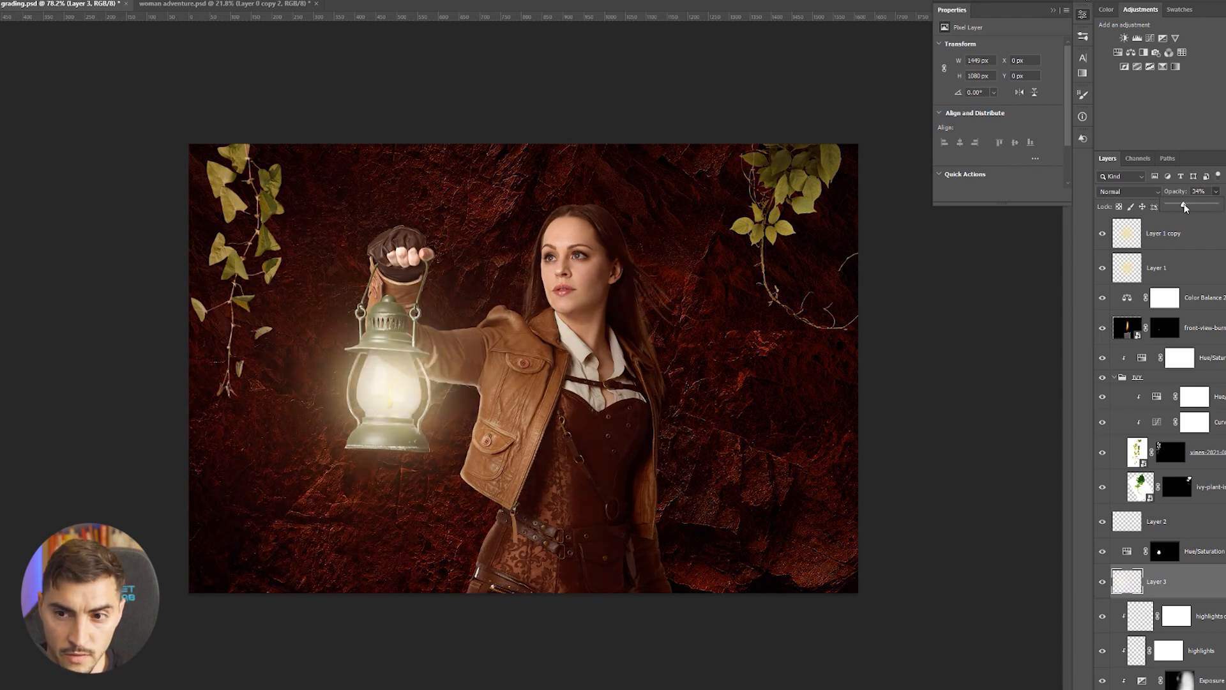
click(1115, 193)
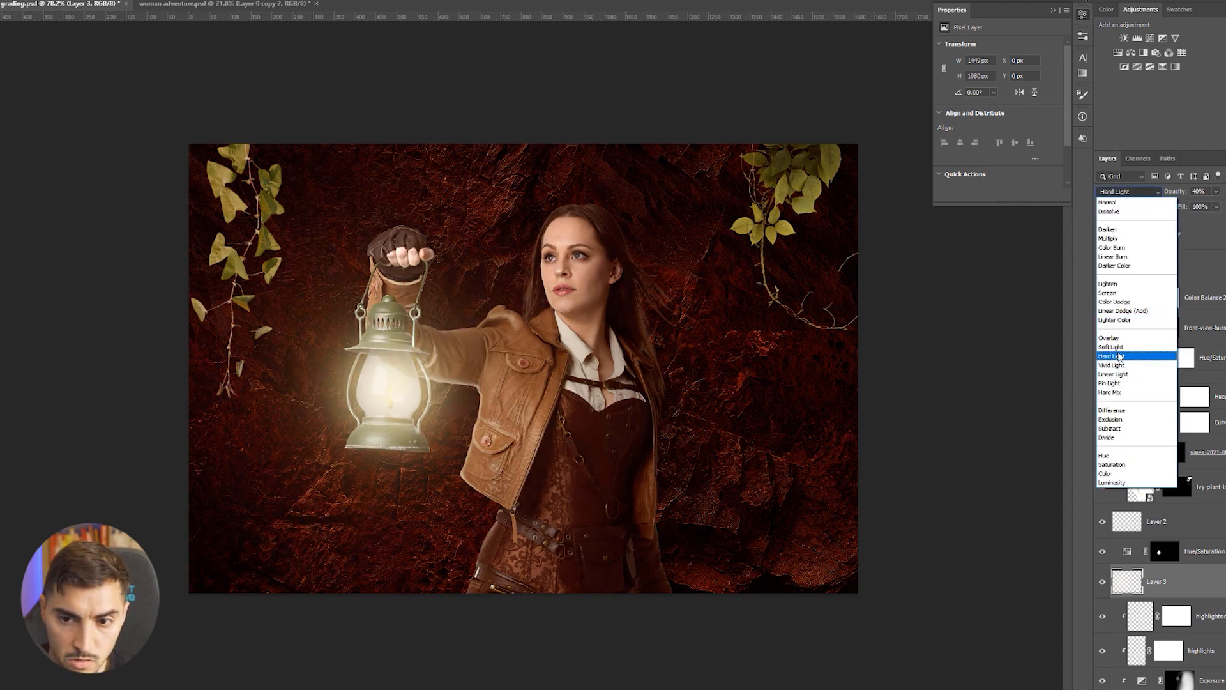
click(1113, 285)
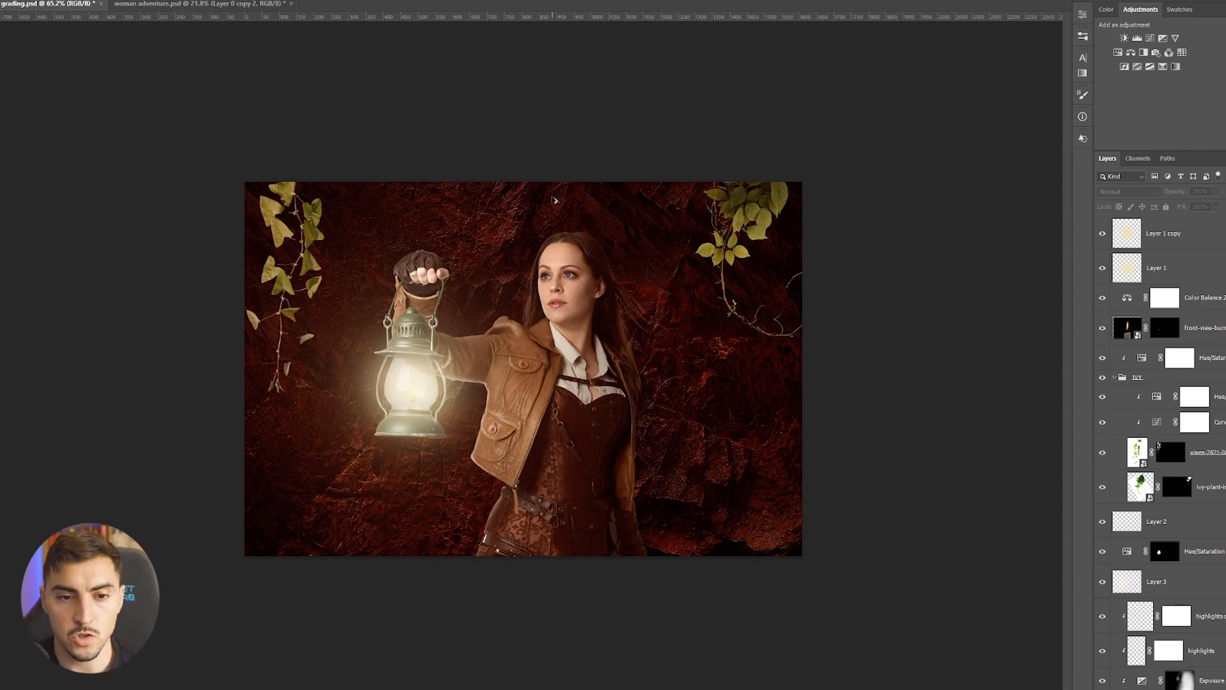
Create a new layer at the top of the stack for the woman's eyes and name it "eyes"
scroll(554, 200, up, 4)
scroll(615, 170, up, 10)
scroll(567, 410, down, 2)
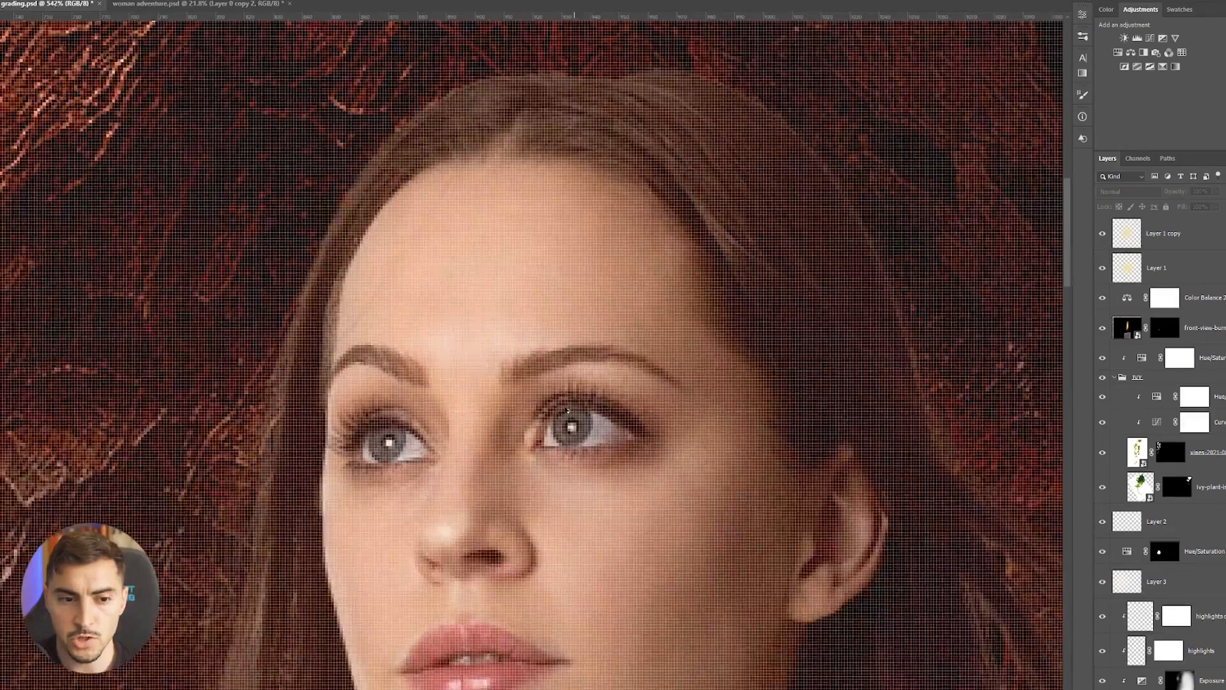
scroll(567, 410, up, 6)
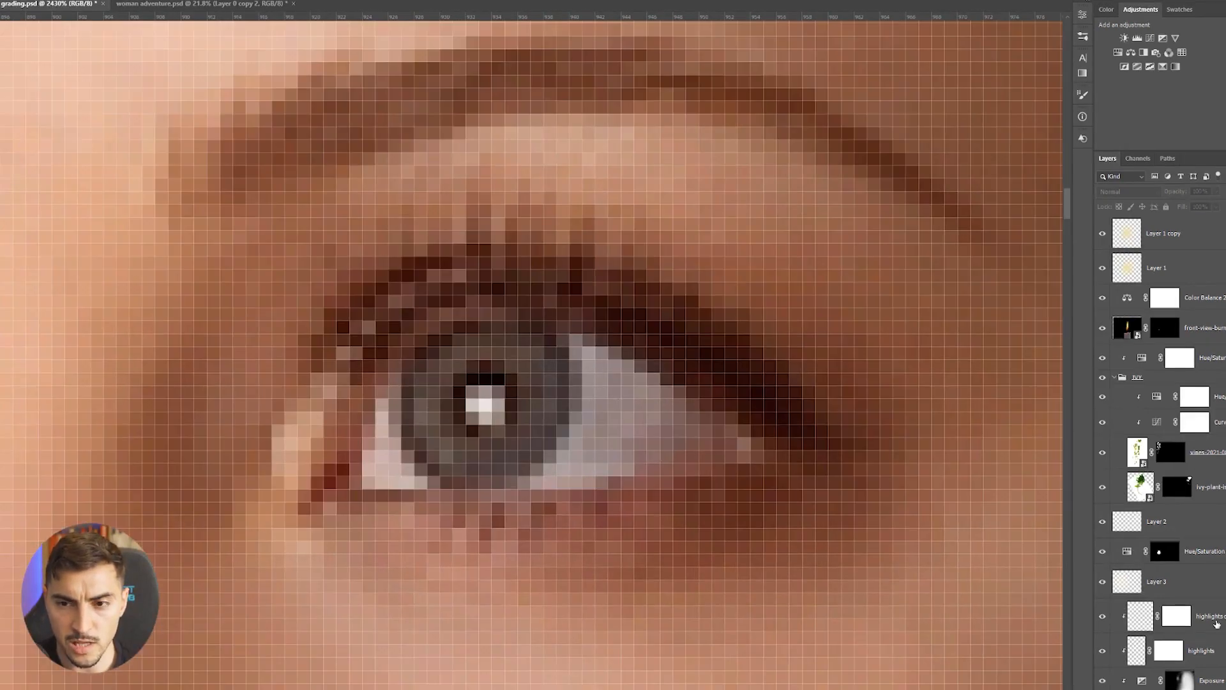
click(1190, 237)
key(ctrl+shift+alt+n)
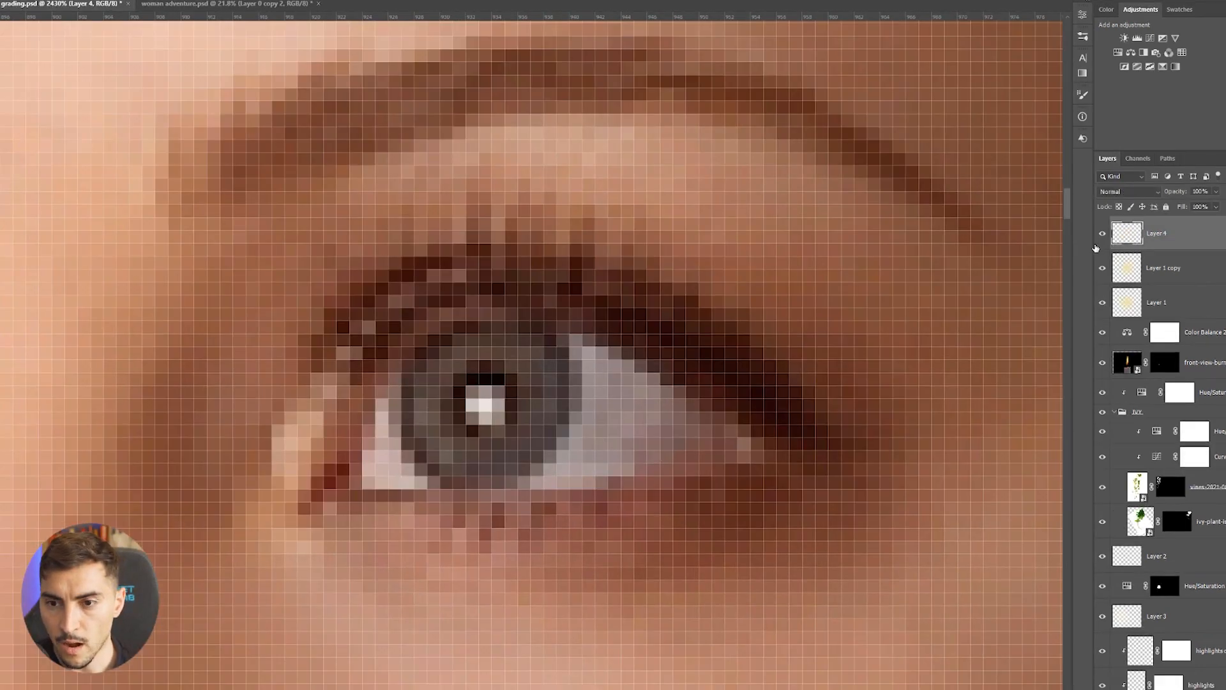
key(Return)
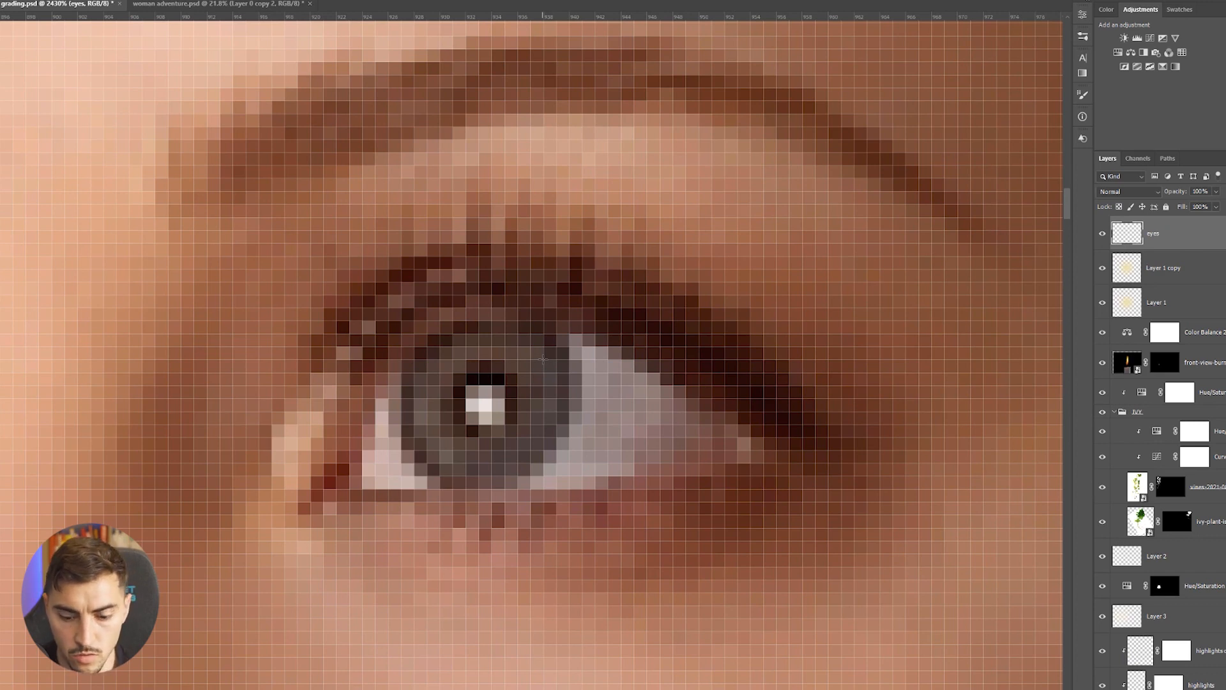
Set the background colour to white (ffffff) for work on the woman's eye
scroll(284, 250, down, 1)
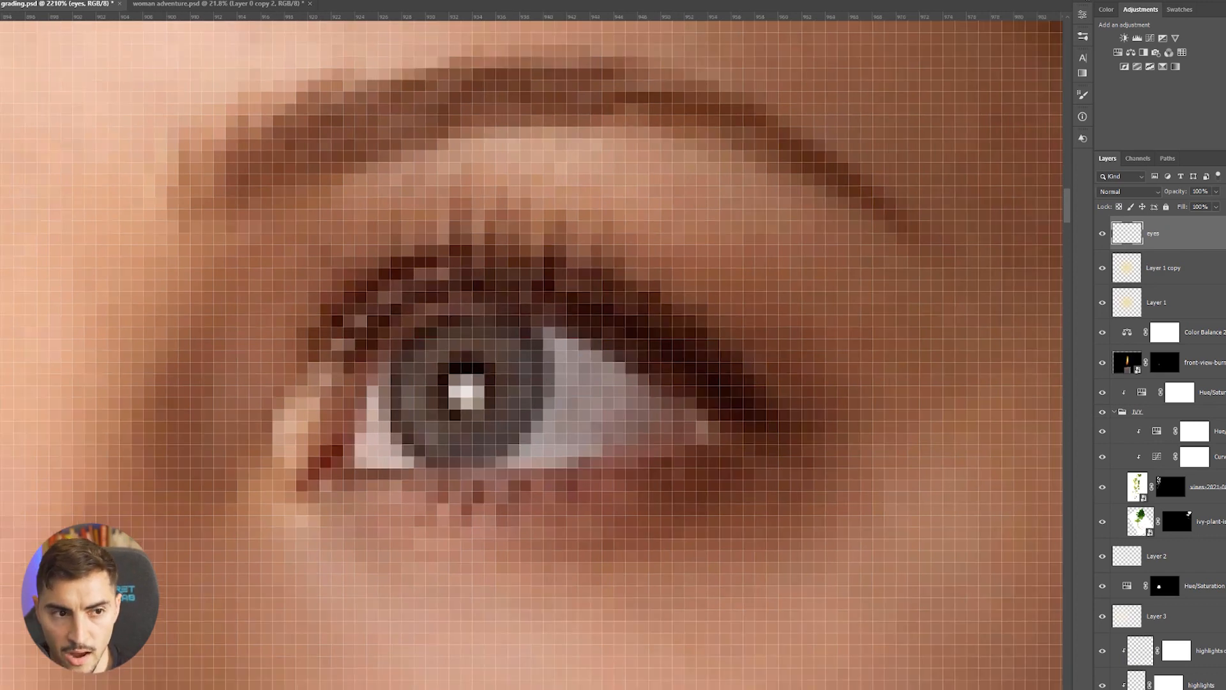
click(1, 345)
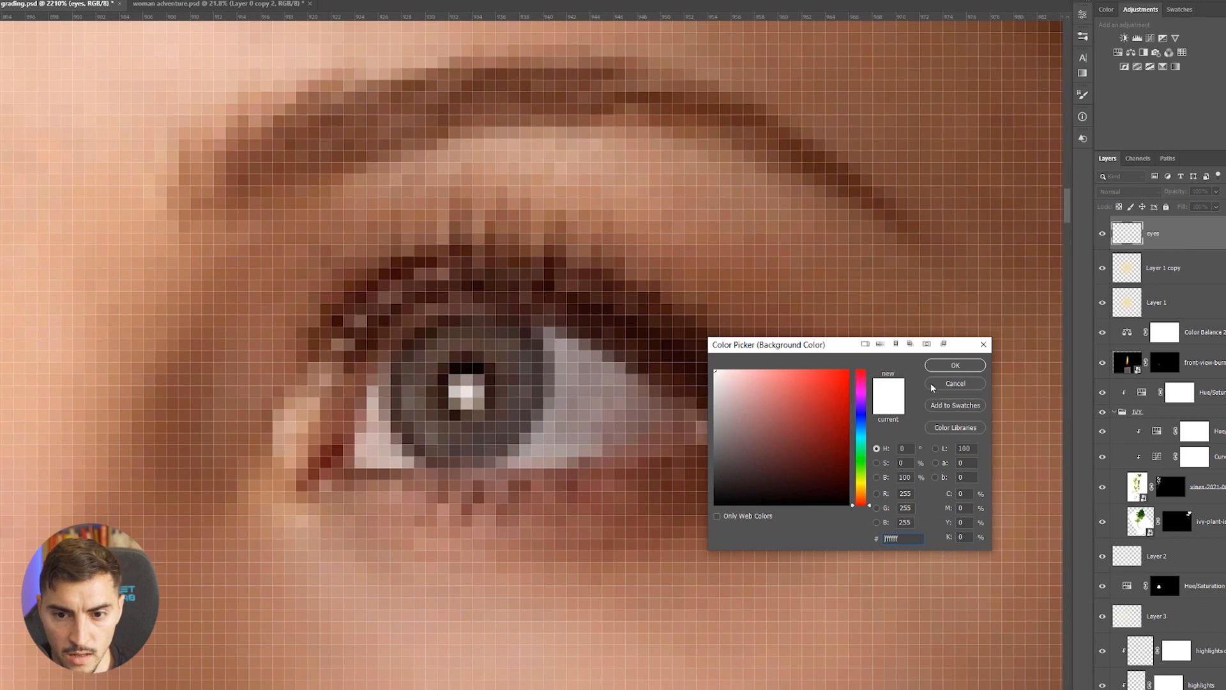
click(974, 370)
scroll(594, 402, up, 2)
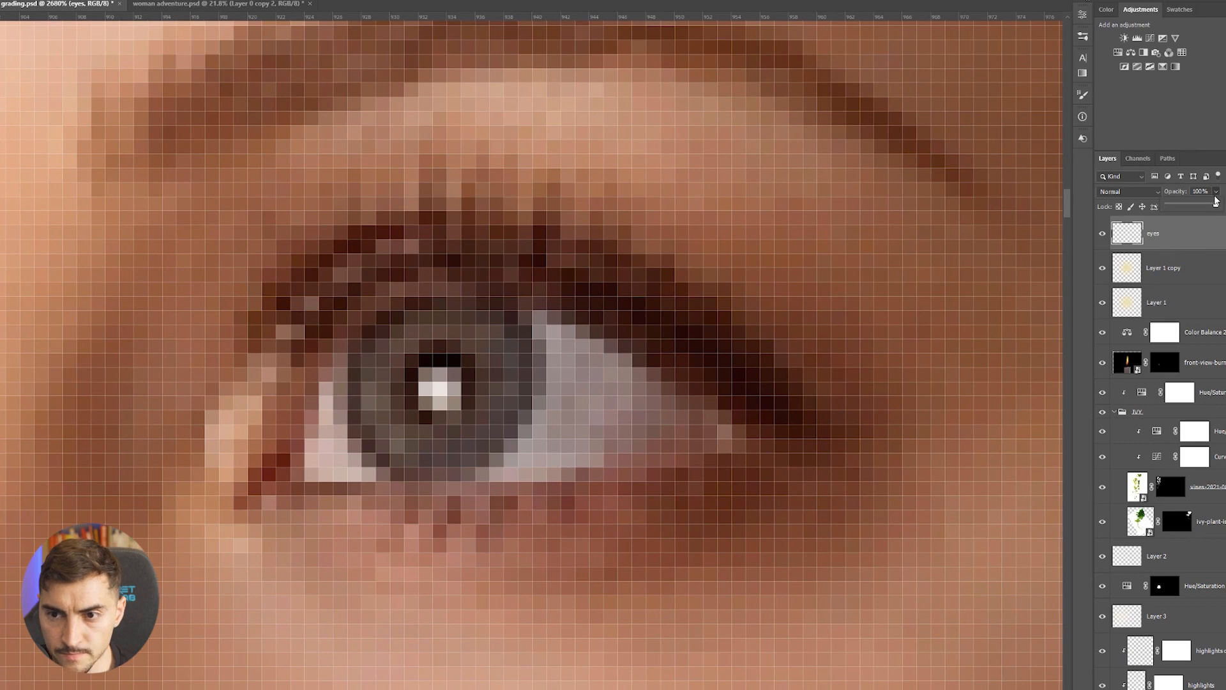
Paint the whites of the eyes off-white on the eyes layer at 78% opacity, erasing any spill over the iris
mouse_move(327, 438)
mouse_down()
mouse_move(353, 466)
mouse_move(332, 402)
mouse_move(346, 434)
mouse_up()
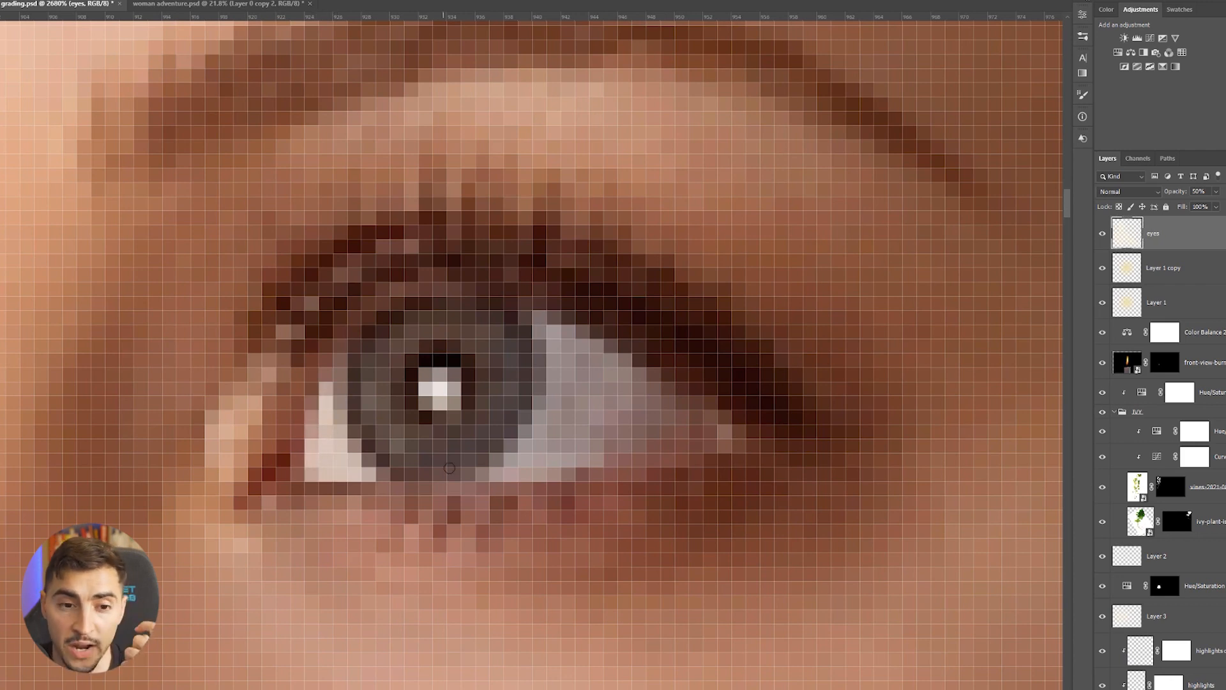
scroll(614, 336, up, 3)
mouse_move(534, 321)
mouse_down()
mouse_move(648, 396)
mouse_move(623, 399)
mouse_move(532, 476)
mouse_move(548, 483)
mouse_up()
mouse_move(612, 428)
mouse_down()
mouse_move(594, 372)
mouse_move(610, 463)
mouse_move(668, 449)
mouse_move(575, 490)
mouse_move(769, 476)
mouse_move(580, 514)
mouse_move(636, 498)
mouse_move(593, 518)
mouse_move(639, 524)
mouse_move(505, 514)
mouse_move(549, 491)
mouse_up()
key(e)
drag(535, 362, 547, 356)
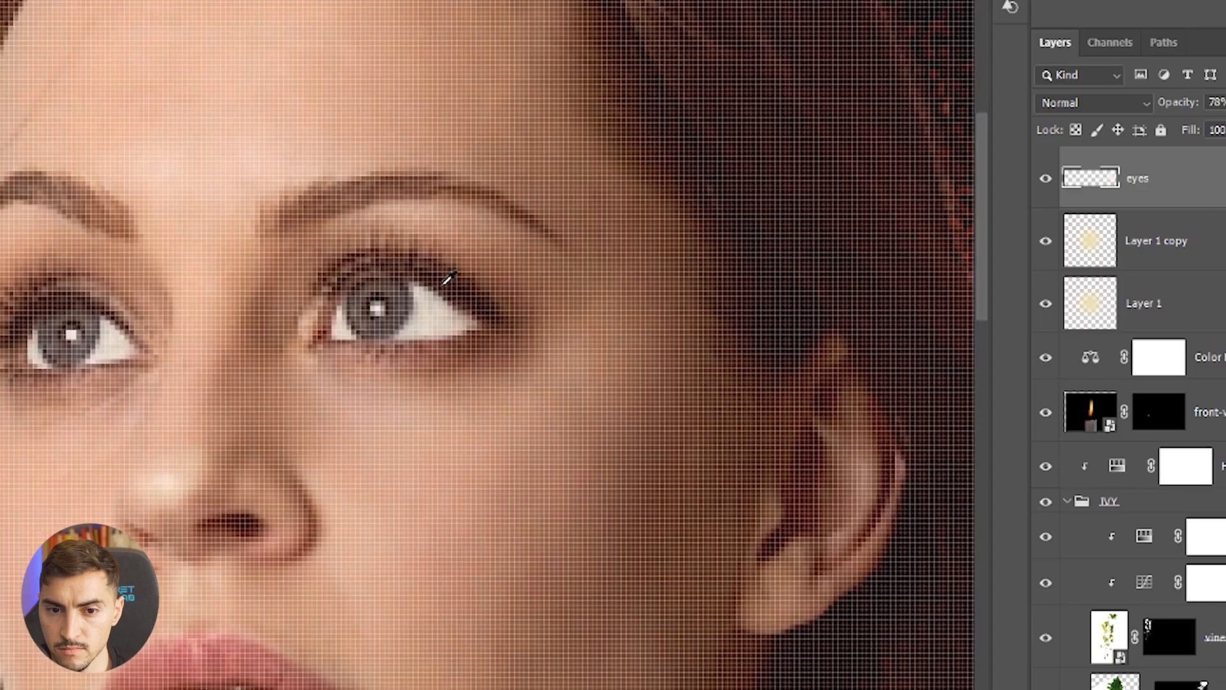
Compare the woman's face with and without the eyes layer to check the brightened eye whites
scroll(447, 279, down, 5)
click(1046, 174)
click(1048, 179)
click(1048, 182)
click(1049, 181)
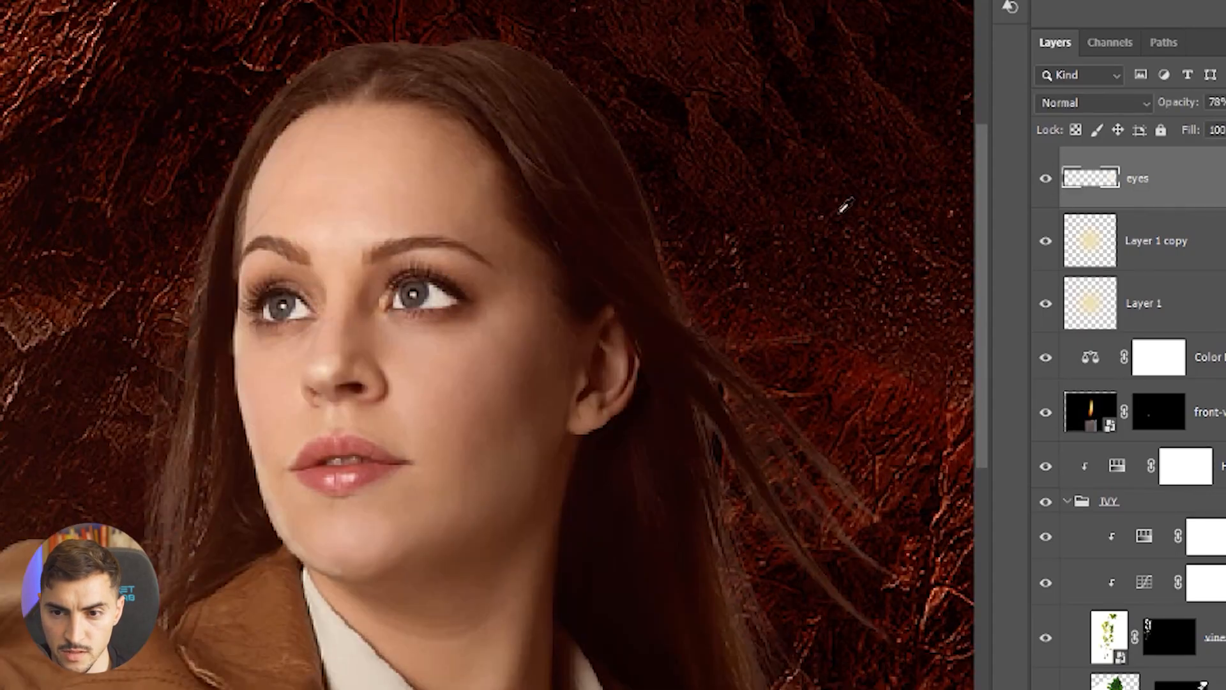
Create a new layer above the eyes layer and choose a green foreground colour for the irises
scroll(629, 154, up, 4)
scroll(671, 286, up, 6)
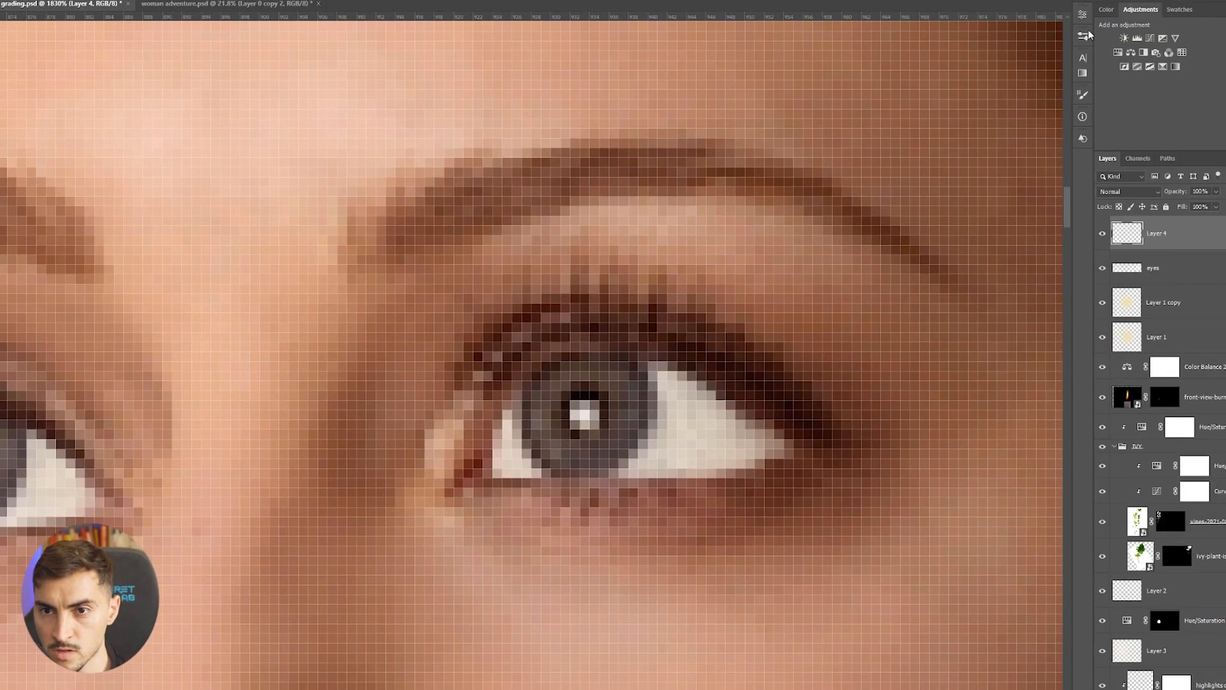
key(n)
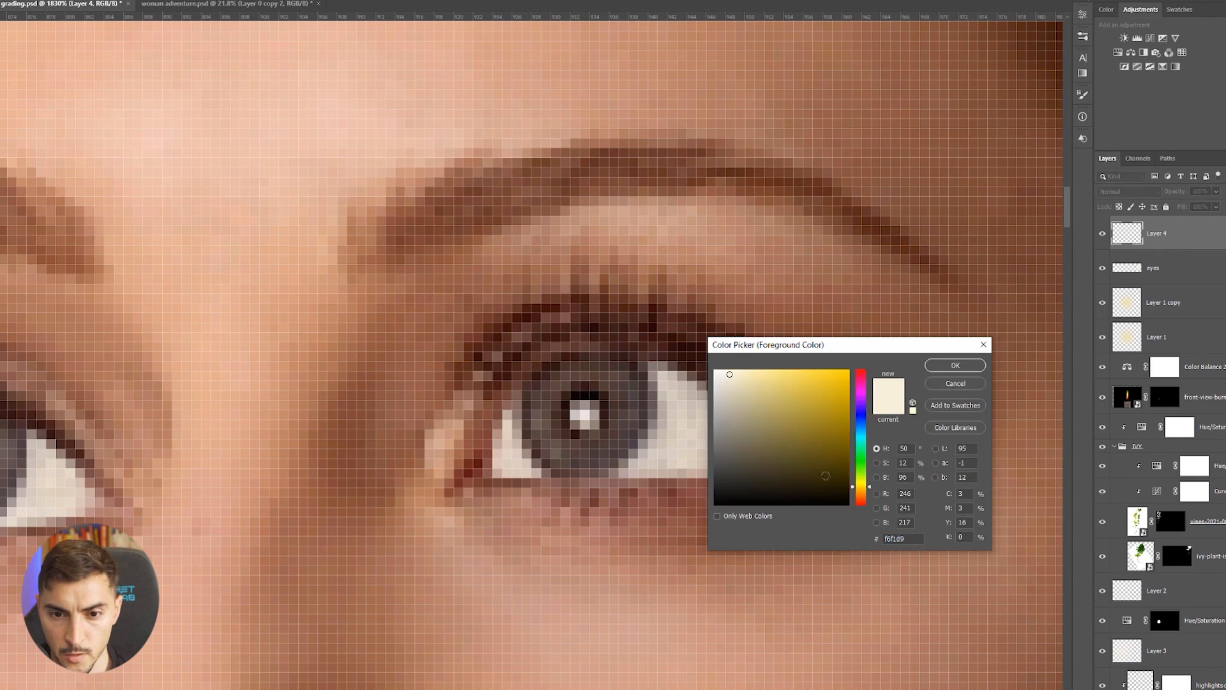
click(869, 467)
click(842, 426)
drag(842, 426, 782, 390)
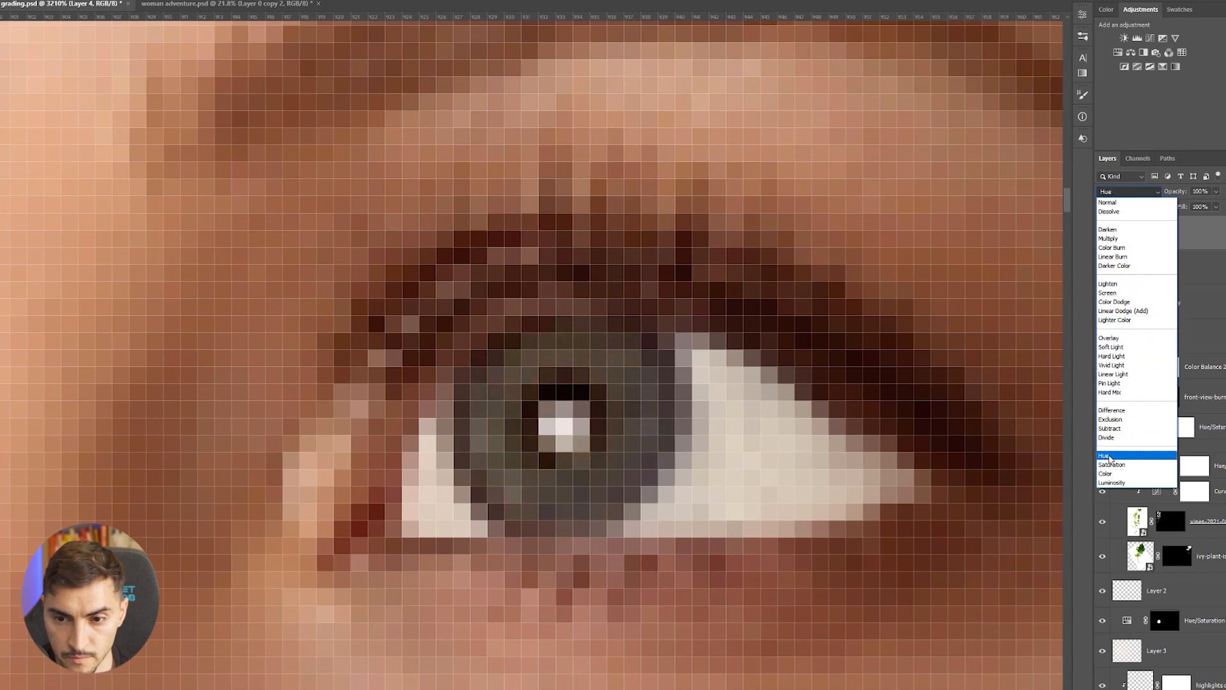
Paint both irises green on the new layer and set its blend mode to Color
click(1105, 473)
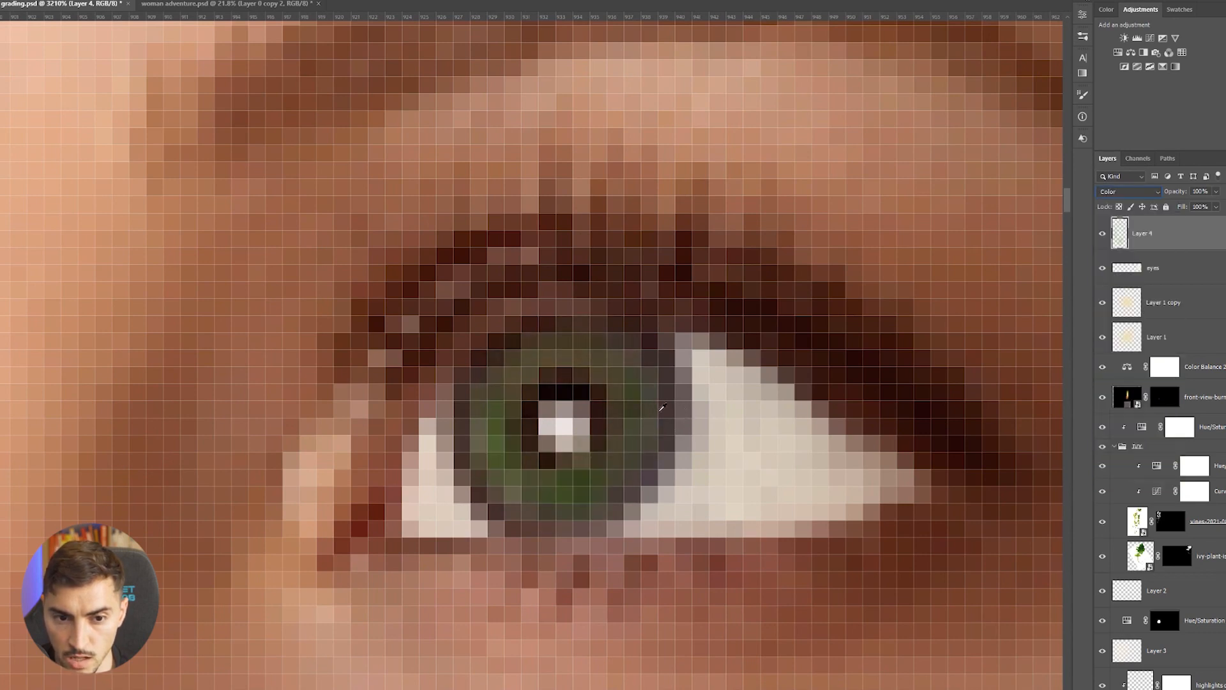
scroll(648, 402, down, 5)
scroll(652, 388, down, 10)
scroll(531, 121, up, 3)
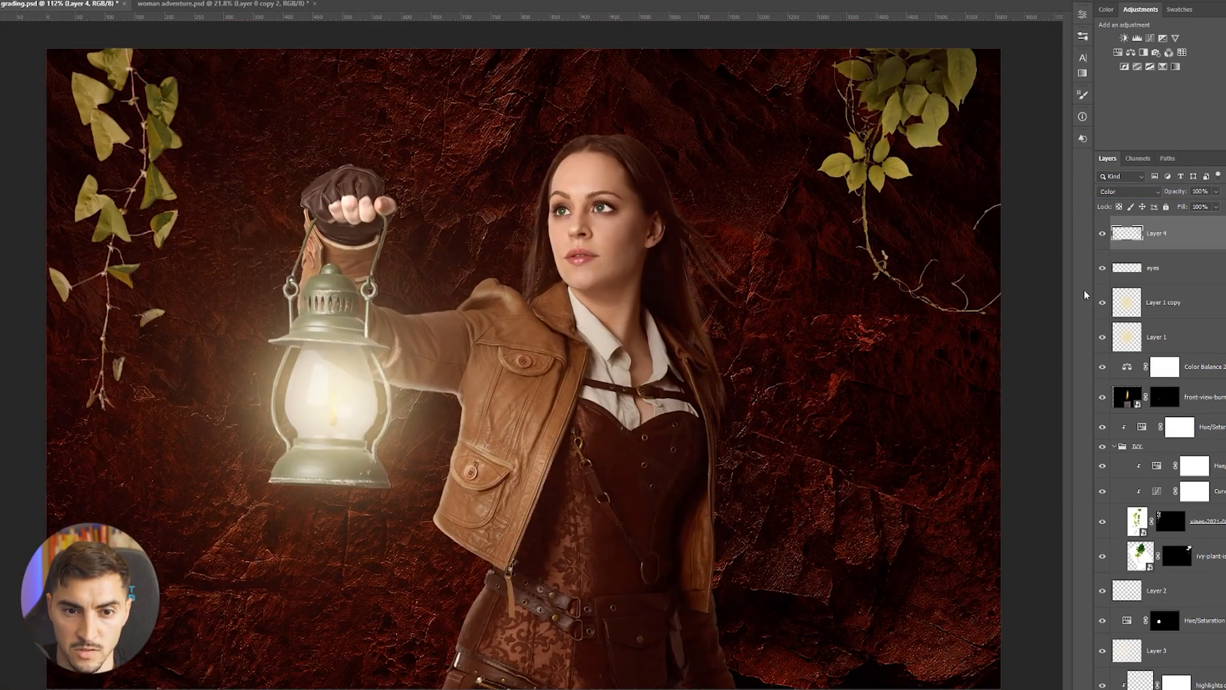
Compare the image with and without the green iris layer at full view and up close
click(1103, 235)
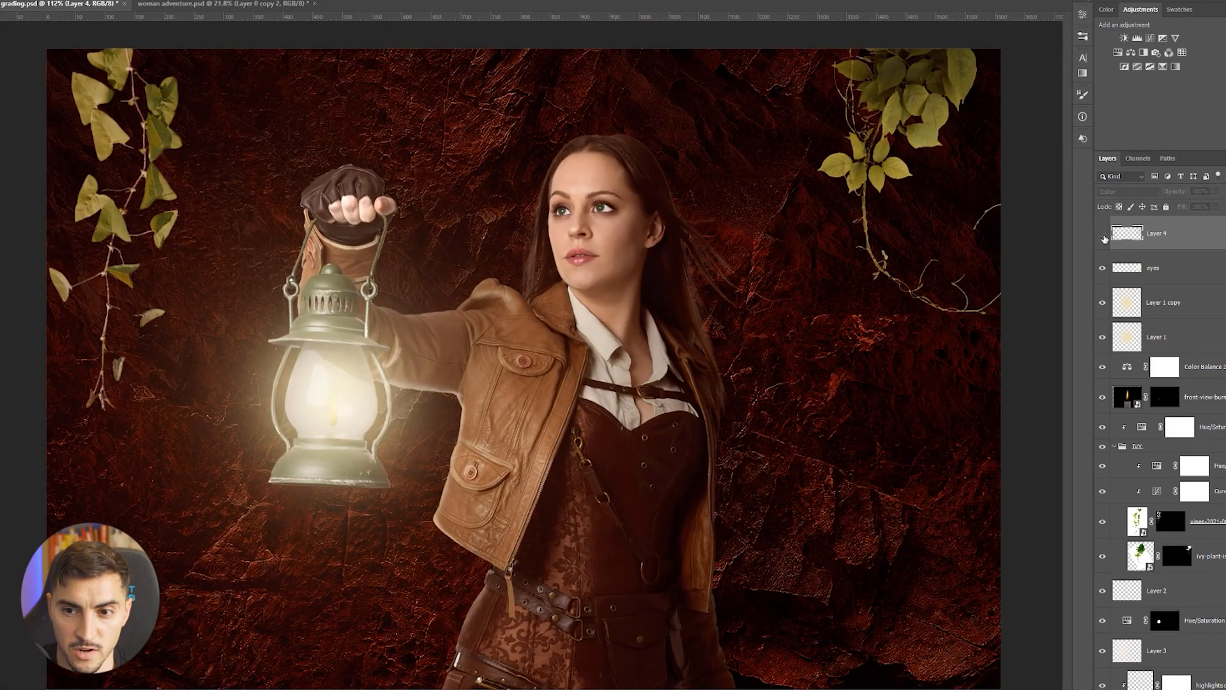
click(1104, 239)
scroll(590, 167, up, 5)
scroll(591, 166, down, 7)
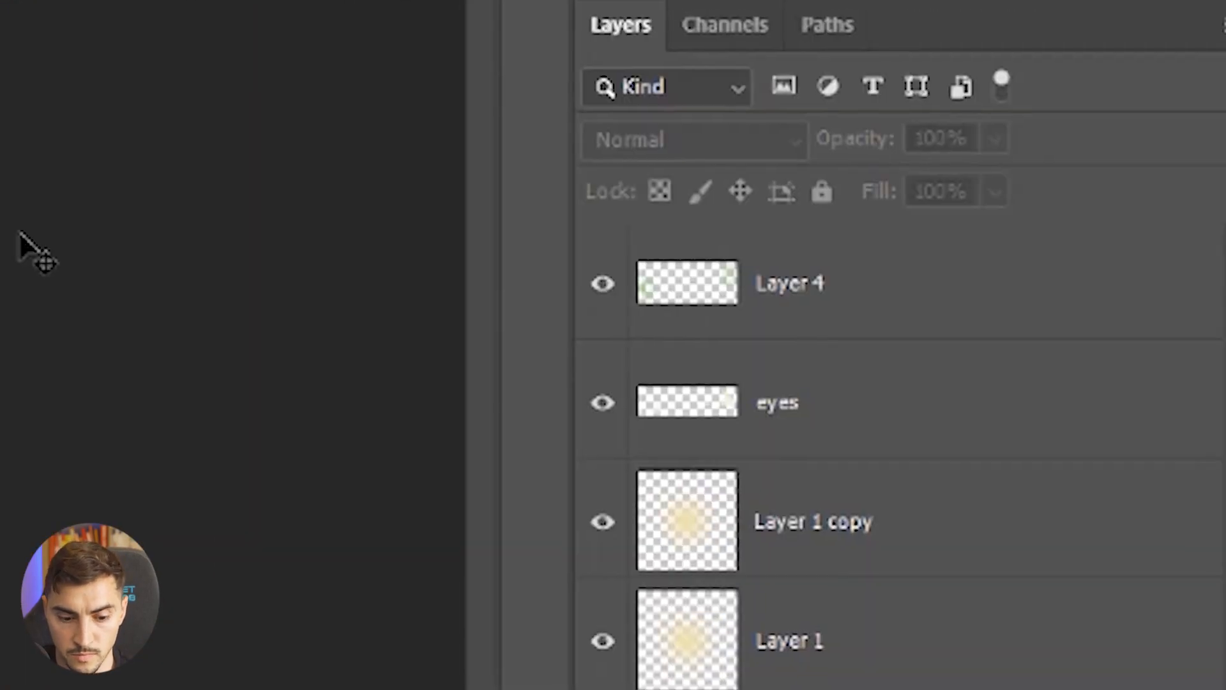
Stamp all visible layers into a new top layer and set its Camera Raw temperature to +7
key(ctrl+alt+shift+e)
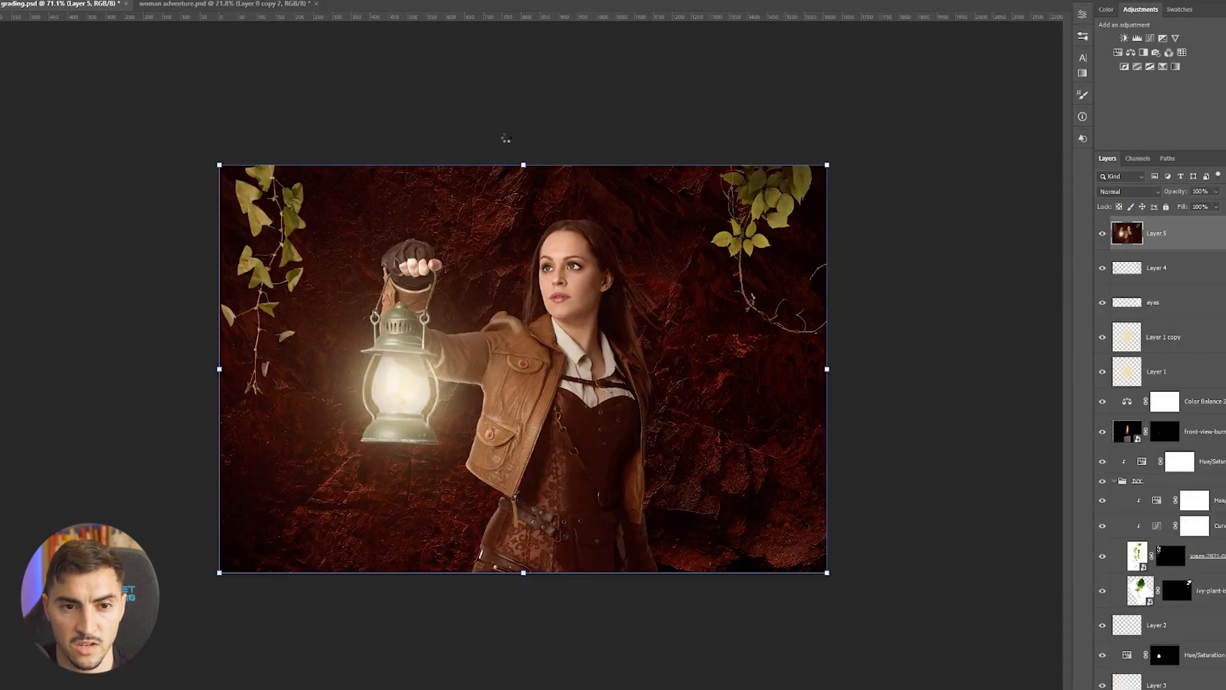
key(ctrl+shift+a)
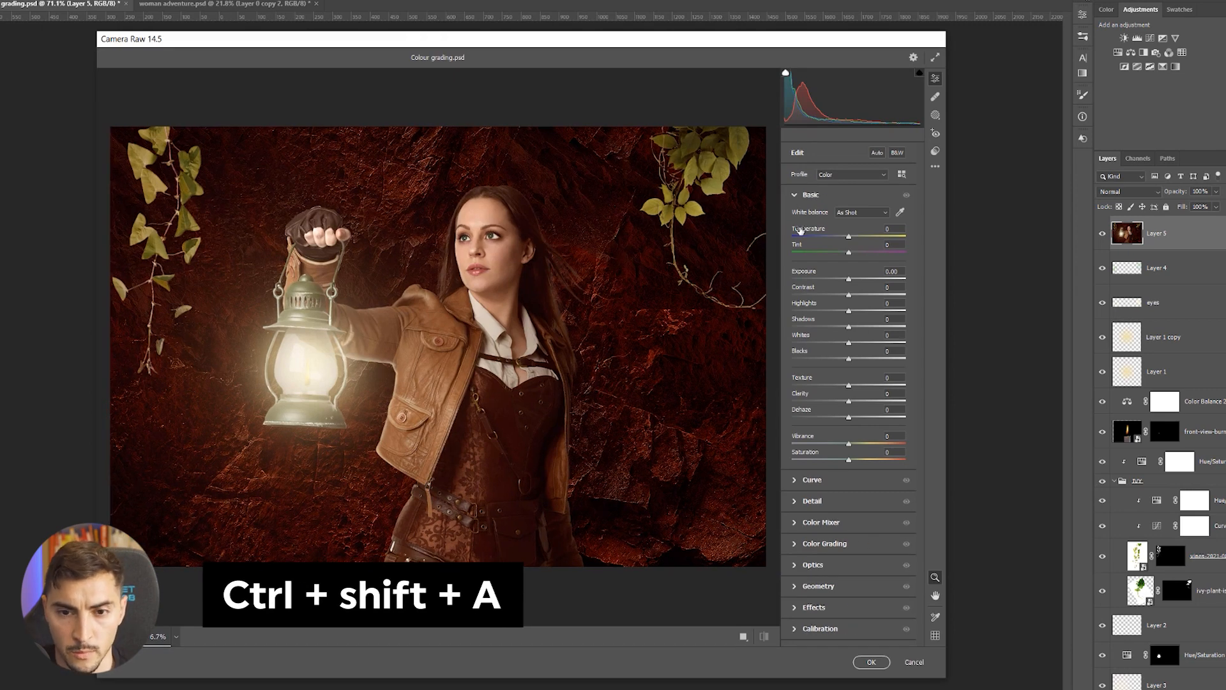
drag(848, 236, 854, 238)
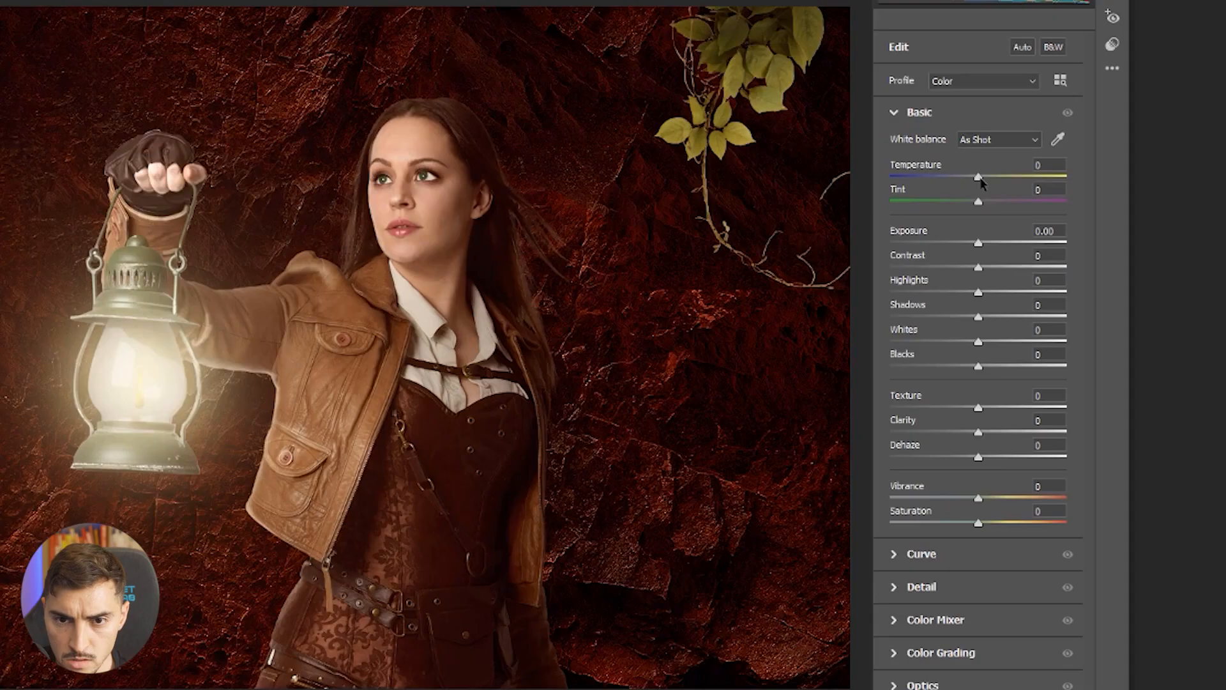
drag(987, 175, 989, 175)
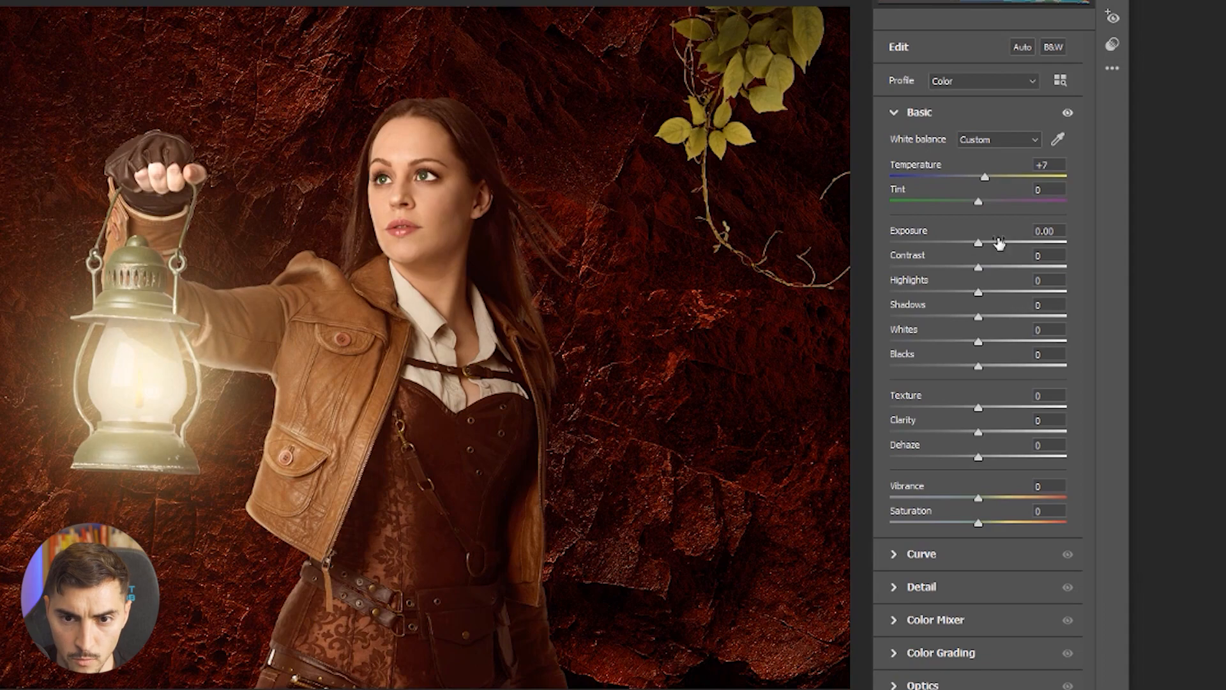
Set Exposure to -0.15, Contrast to +24, Highlights to +21, Shadows to -6, Blacks to +4 and Texture to +10
drag(982, 242, 974, 319)
mouse_move(978, 366)
mouse_down()
mouse_move(1021, 368)
mouse_move(987, 374)
mouse_up()
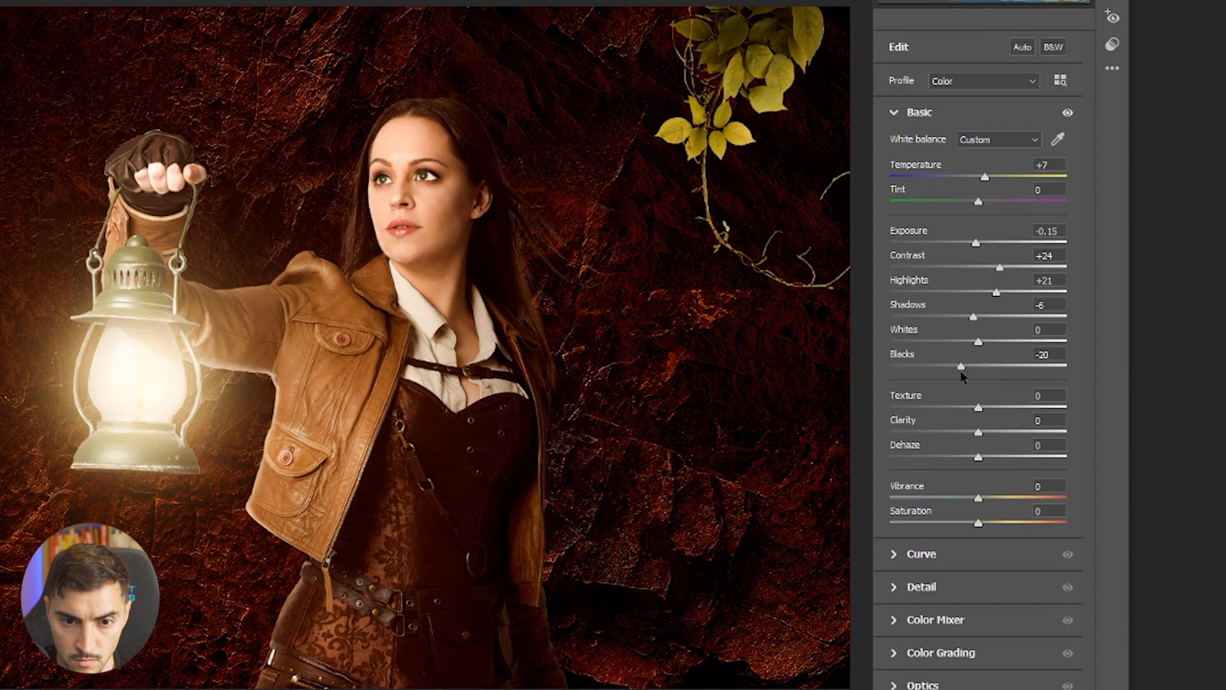
double_click(933, 369)
drag(981, 375, 1020, 435)
Try strong Clarity adjustments, down to about -76, and reset Clarity to 0
double_click(1017, 434)
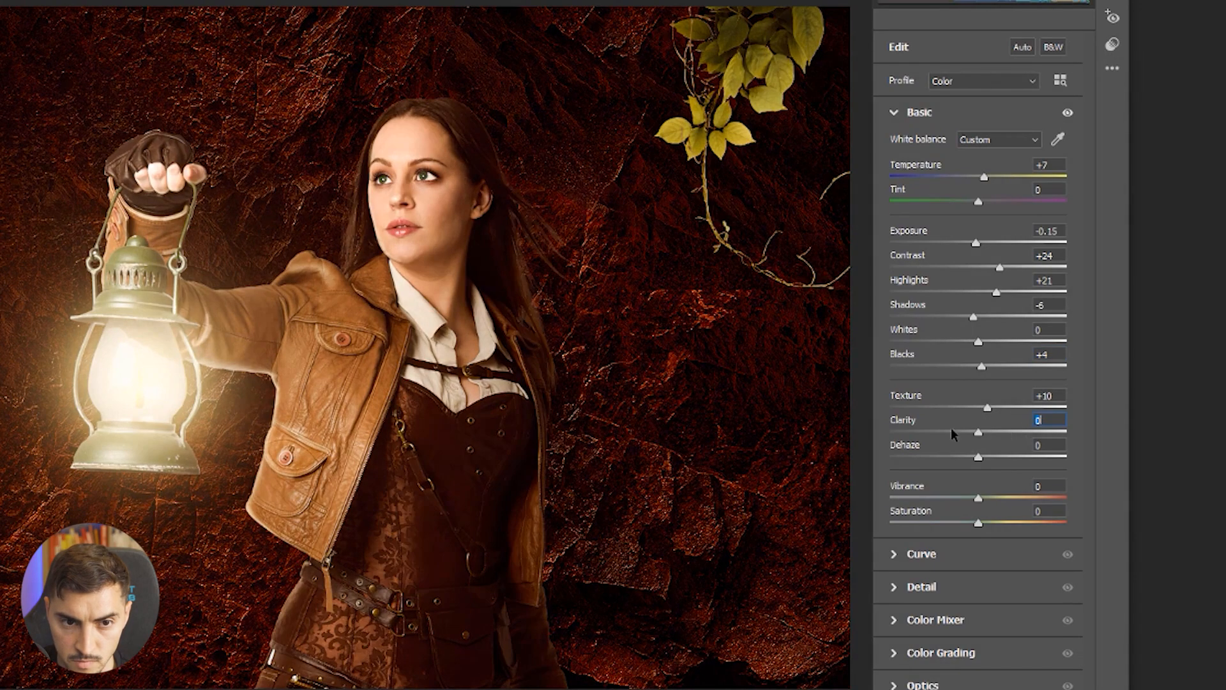
drag(974, 434, 917, 432)
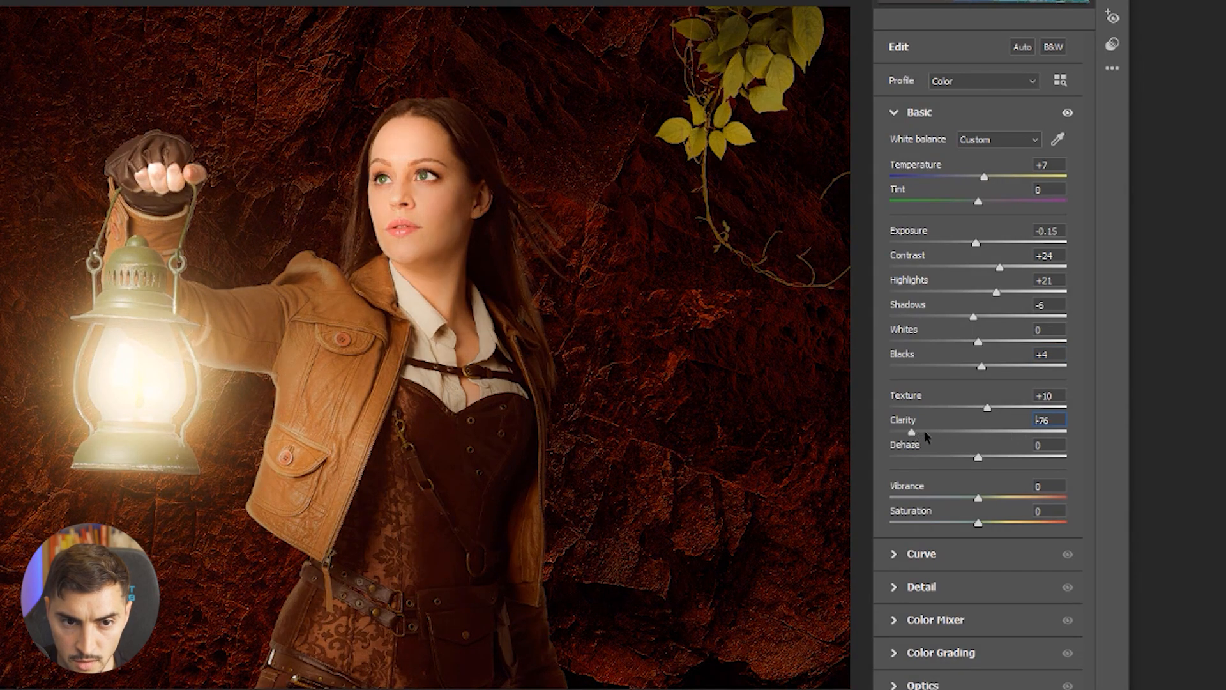
double_click(920, 431)
Set Vibrance to +11 and expand the Color Mixer settings
key(alt)
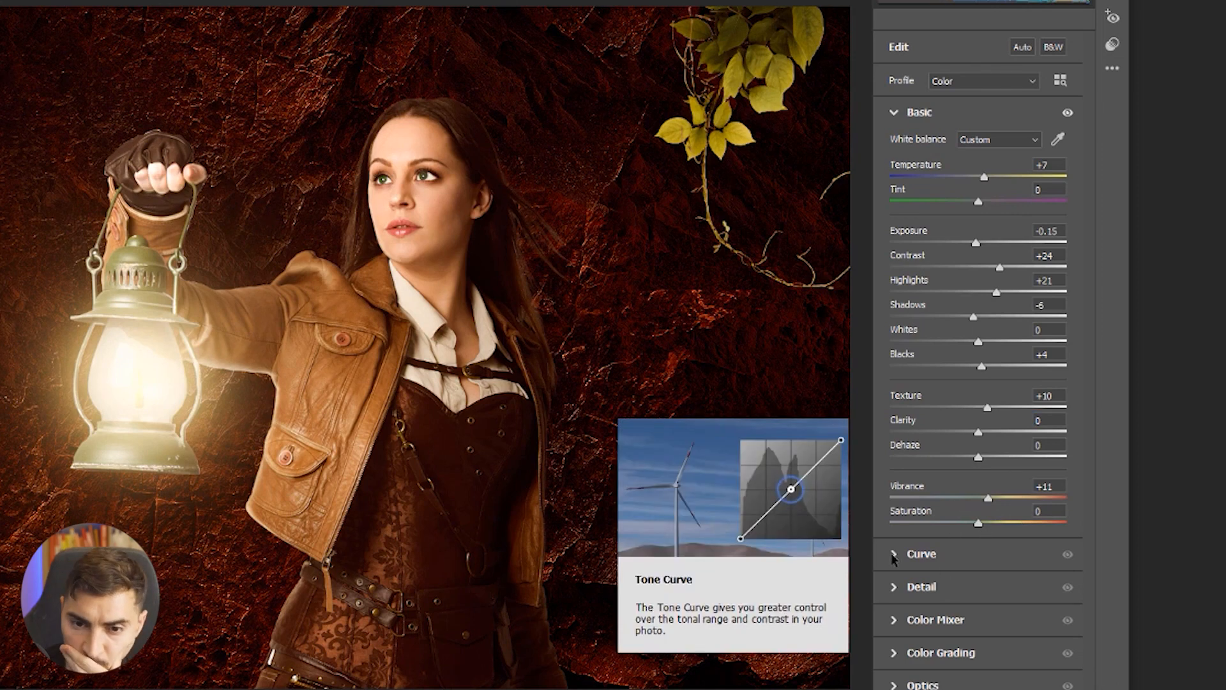
click(895, 623)
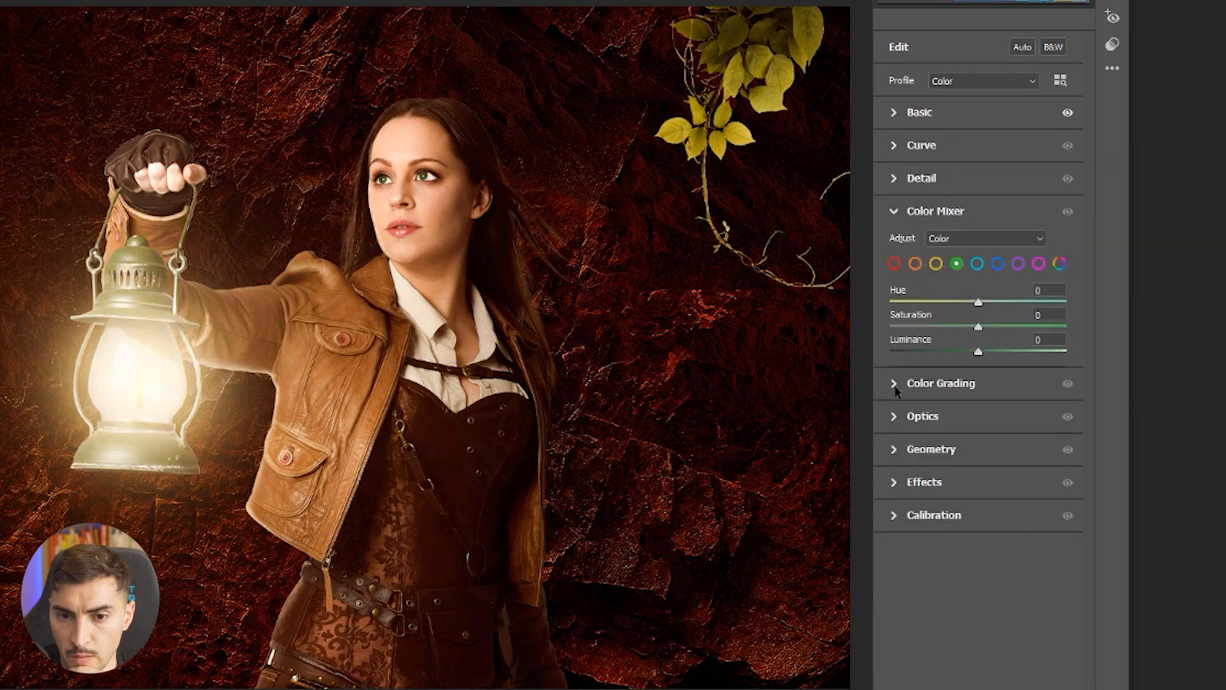
Use Color Grading to tint the shadows red at hue 0, saturation 18, the midtones slightly orange-yellow and the highlights slightly yellow-green
click(936, 384)
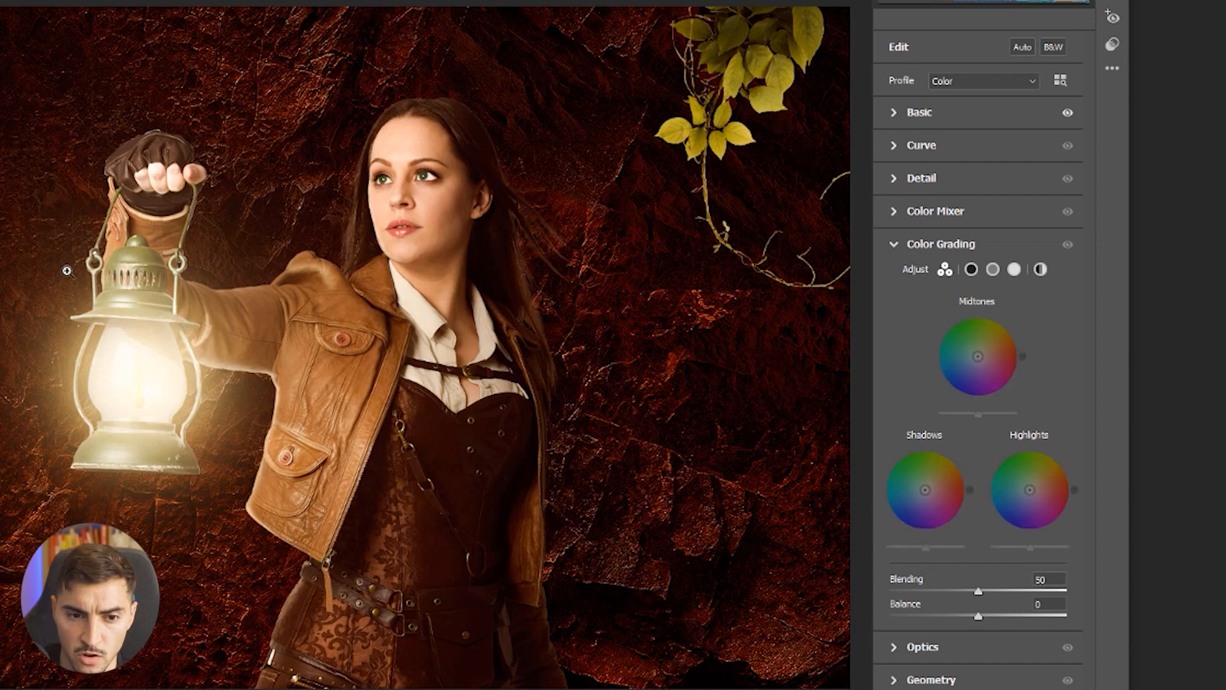
scroll(327, 345, up, 1)
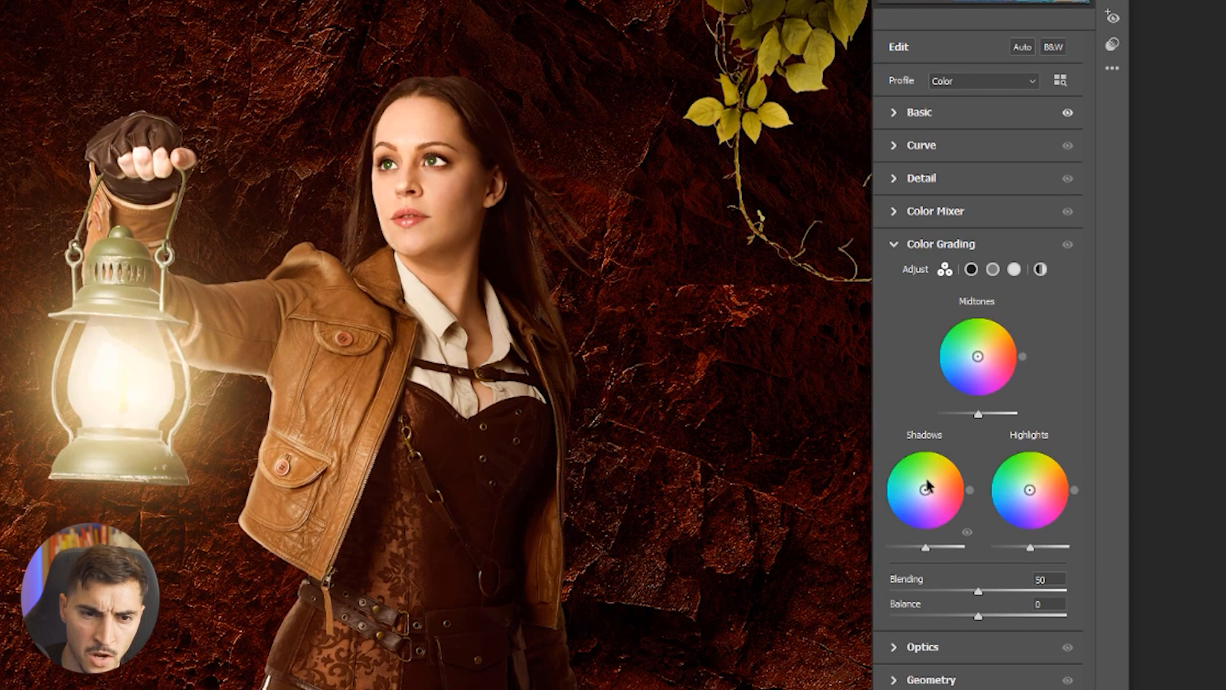
mouse_move(924, 490)
mouse_down()
mouse_move(961, 476)
mouse_move(932, 489)
mouse_up()
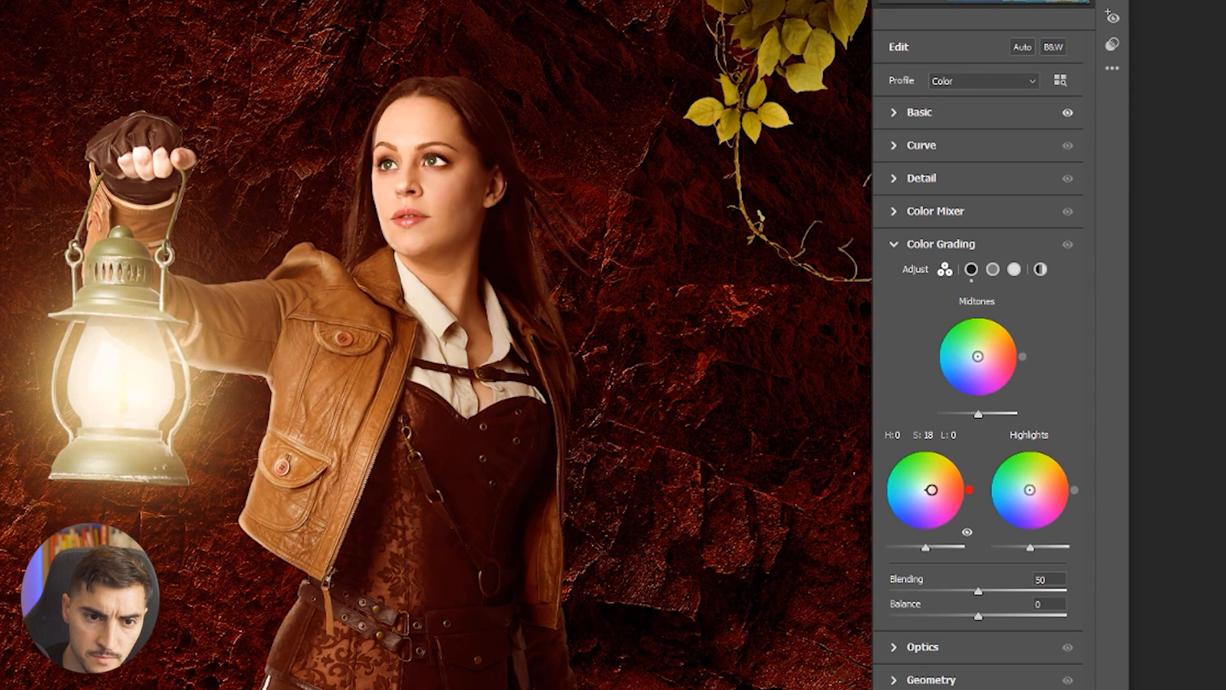
drag(1029, 489, 1029, 484)
Examine the colour grade in a side-by-side before and after view of the whole image
scroll(474, 646, down, 3)
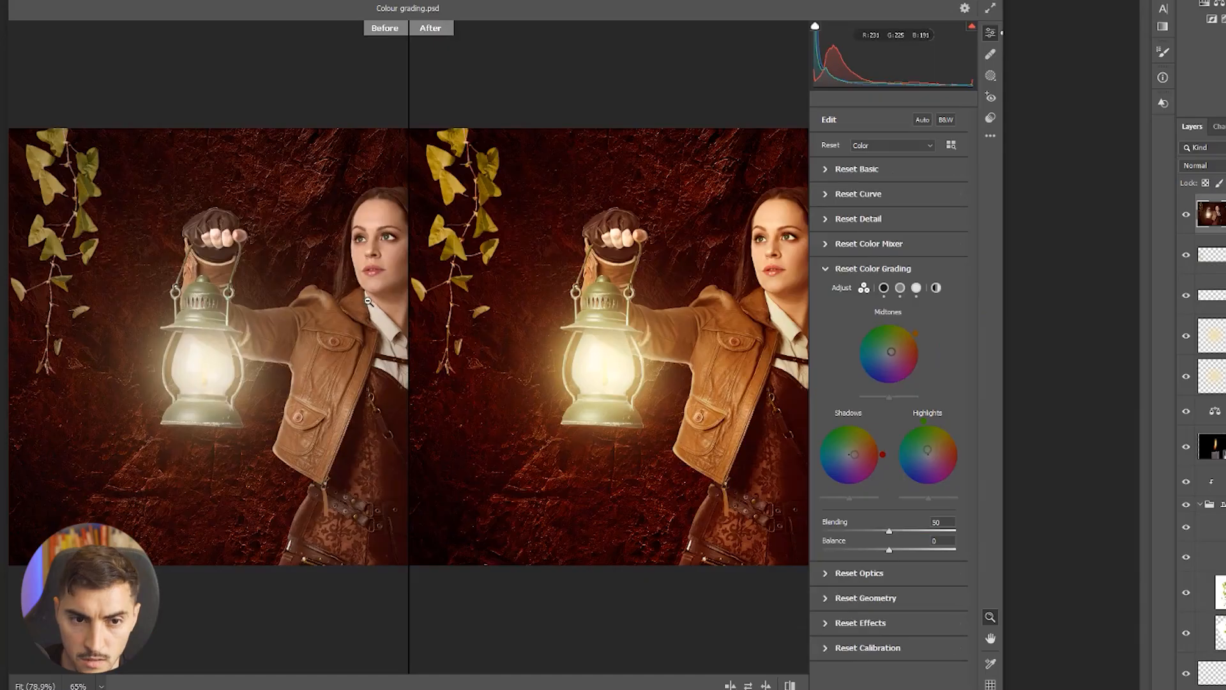
scroll(368, 302, down, 3)
key(space)
drag(536, 304, 456, 321)
scroll(524, 304, up, 2)
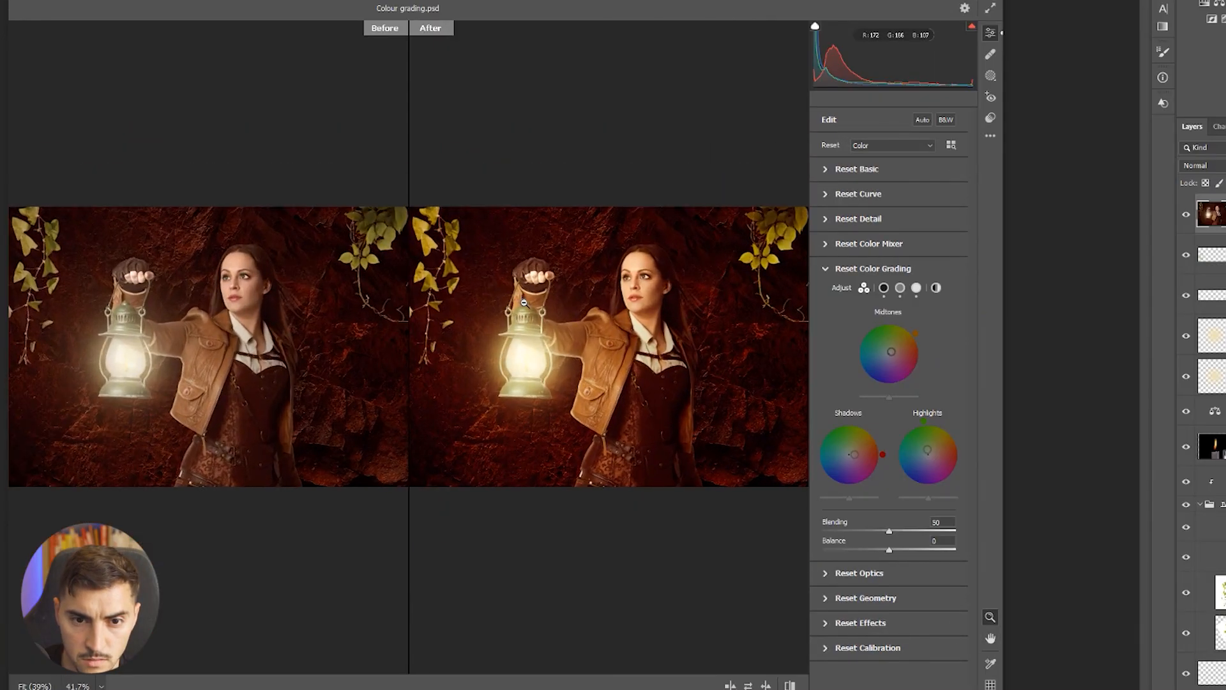
key(space)
mouse_move(644, 410)
mouse_down()
mouse_move(580, 424)
mouse_move(639, 421)
mouse_up()
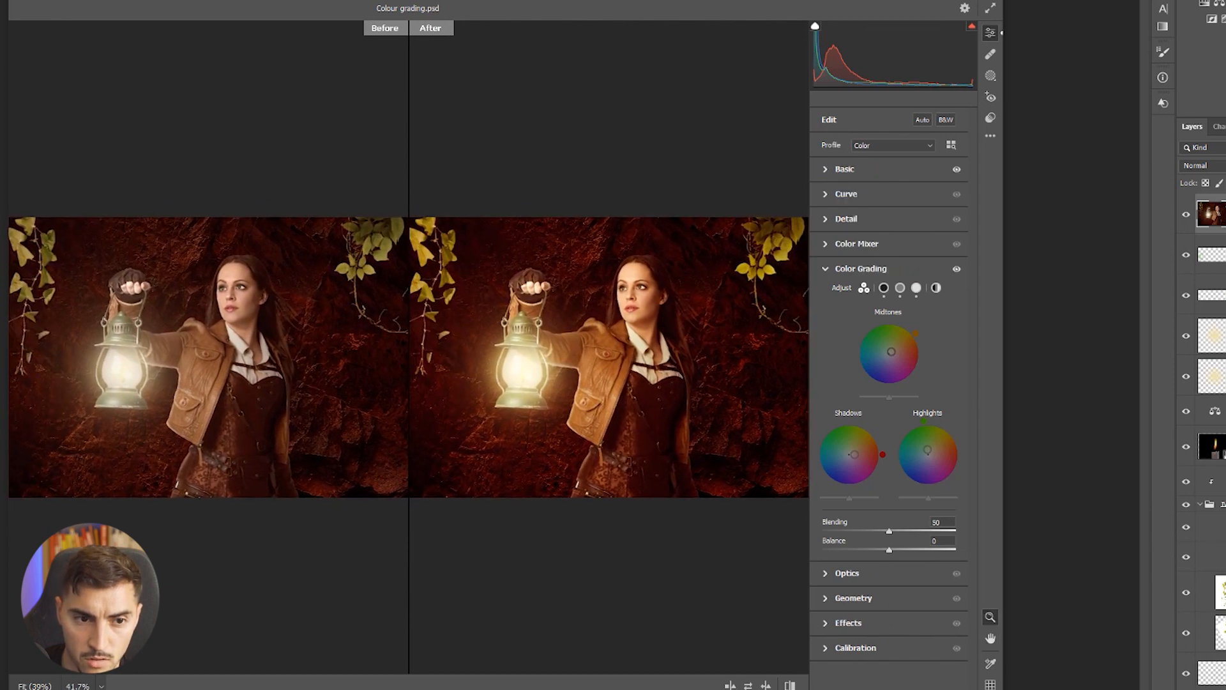
Apply the Camera Raw adjustments to the stamped layer and view the finished composite with the interface hidden
key(Return)
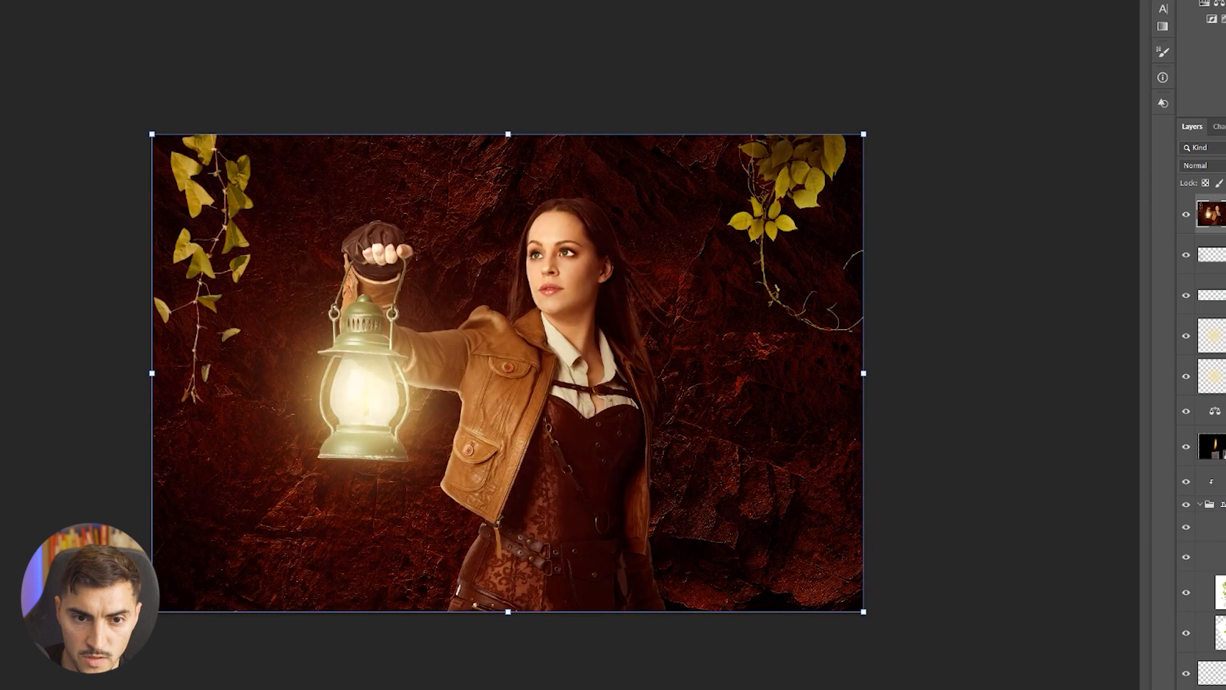
scroll(453, 374, up, 4)
scroll(452, 373, down, 5)
scroll(888, 342, up, 3)
key(Tab)
scroll(889, 343, up, 1)
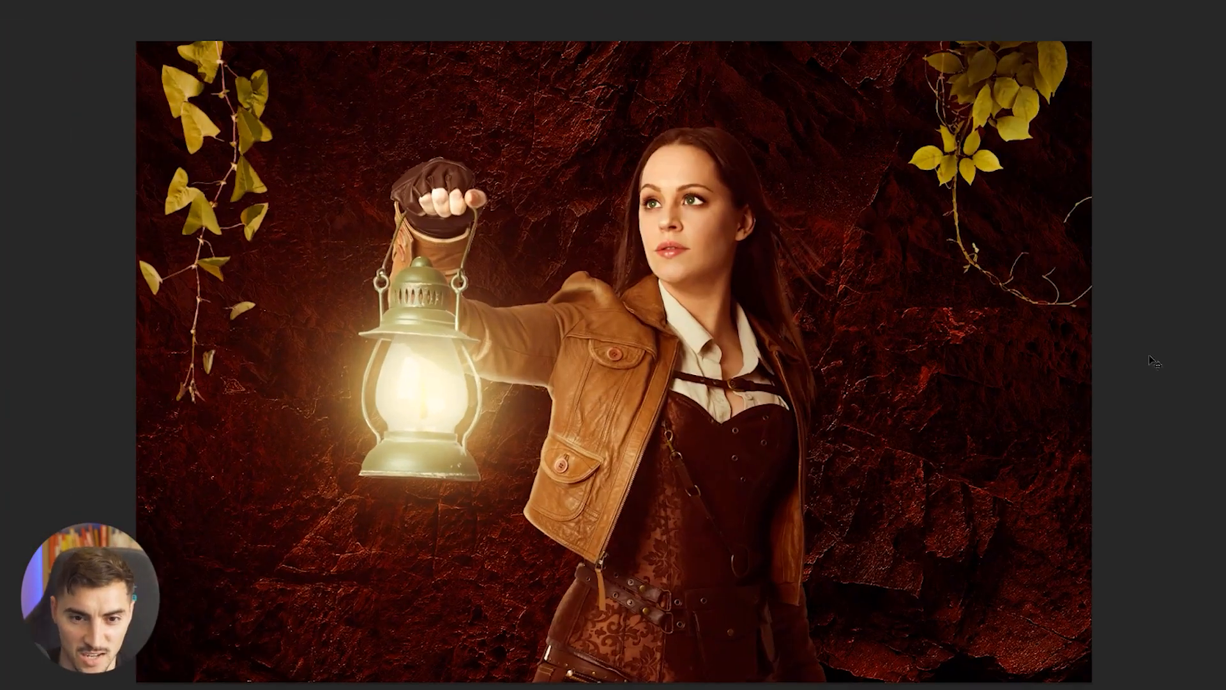